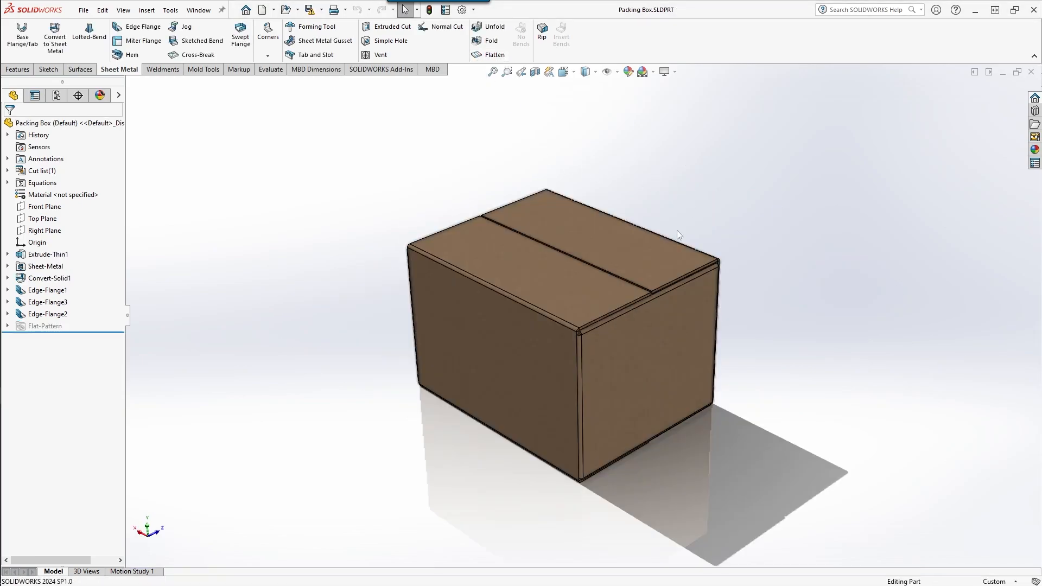
Flatten the packing box to view its flat pattern and return it to the folded state.
middle_drag(627, 362, 530, 145)
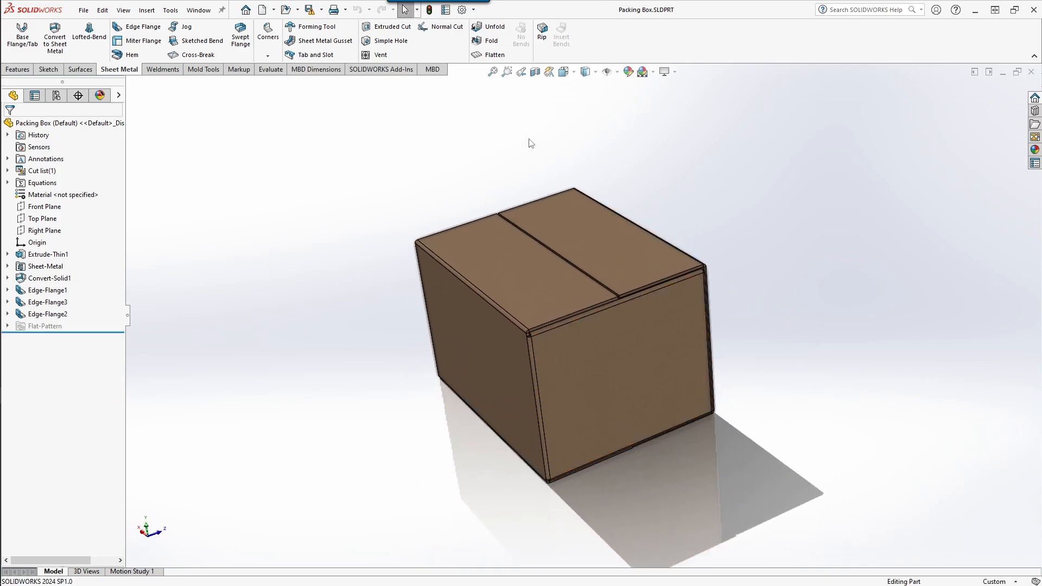
click(492, 55)
middle_drag(791, 269, 759, 285)
scroll(382, 318, down, 3)
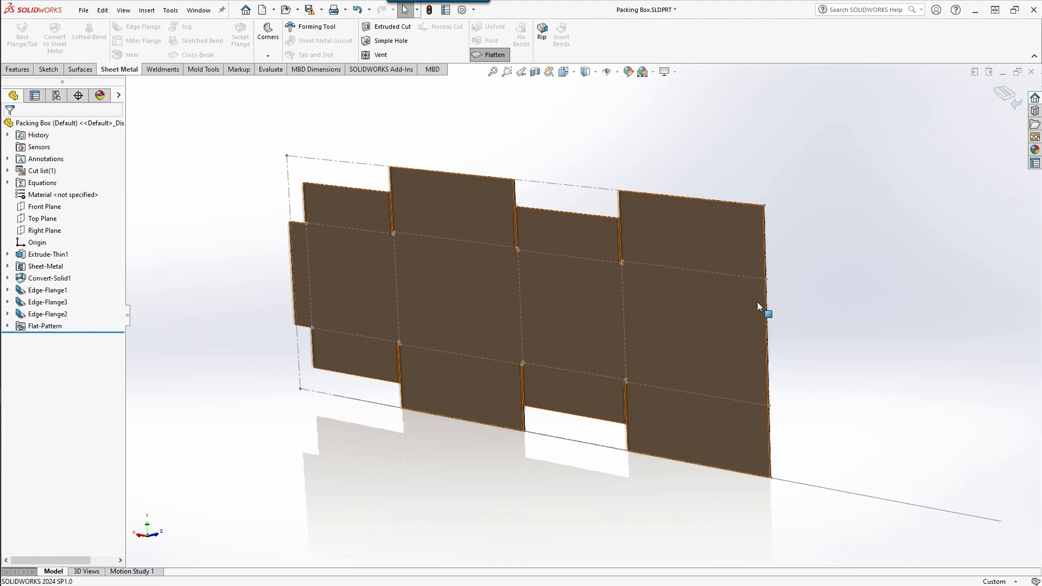
click(491, 54)
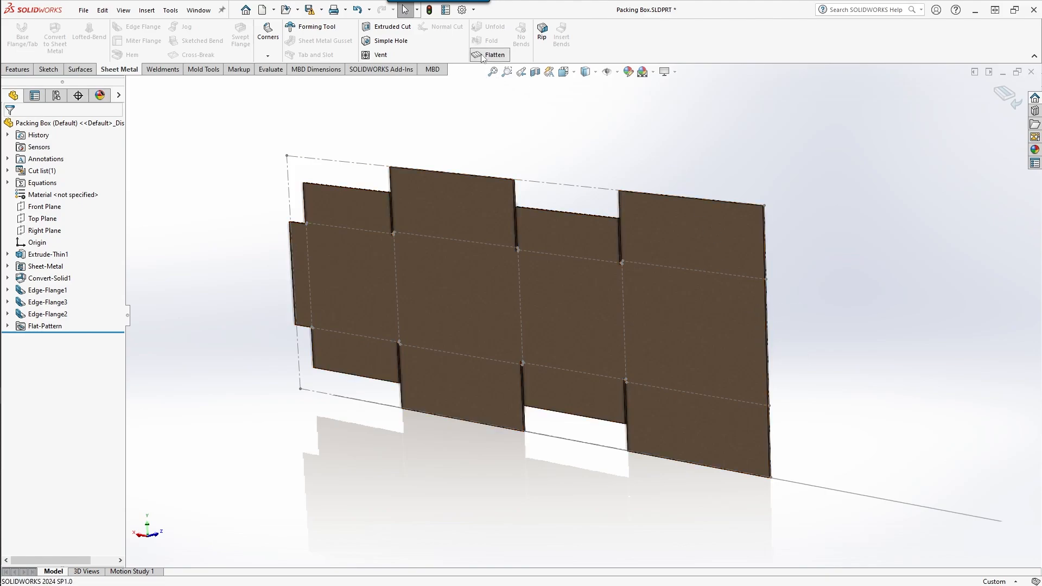
Examine the folded packing box's corners, seams and flaps close up and from several sides.
scroll(748, 343, down, 6)
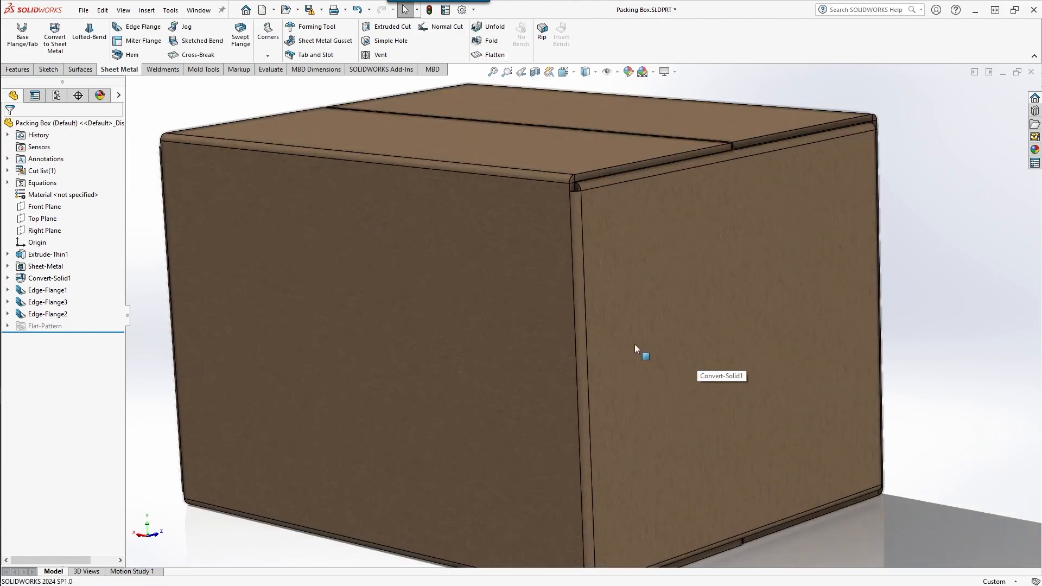
middle_drag(832, 294, 717, 349)
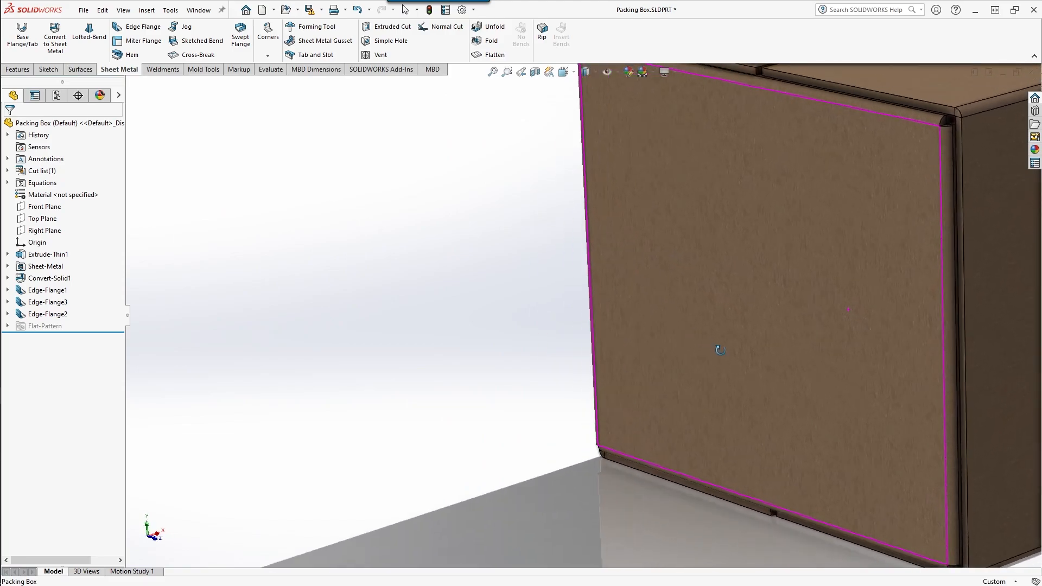
scroll(759, 365, up, 5)
scroll(777, 370, down, 4)
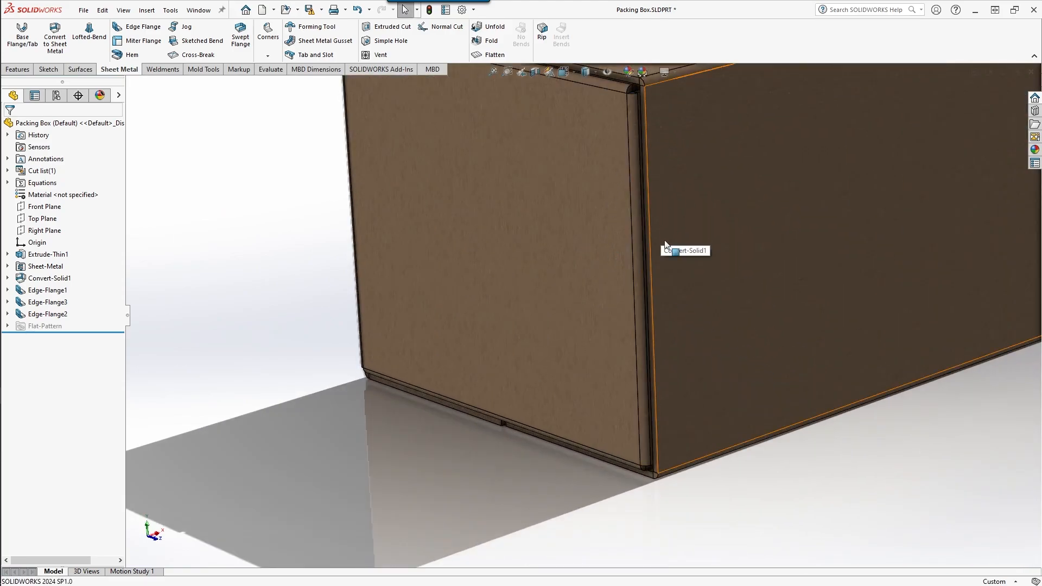
scroll(697, 444, up, 5)
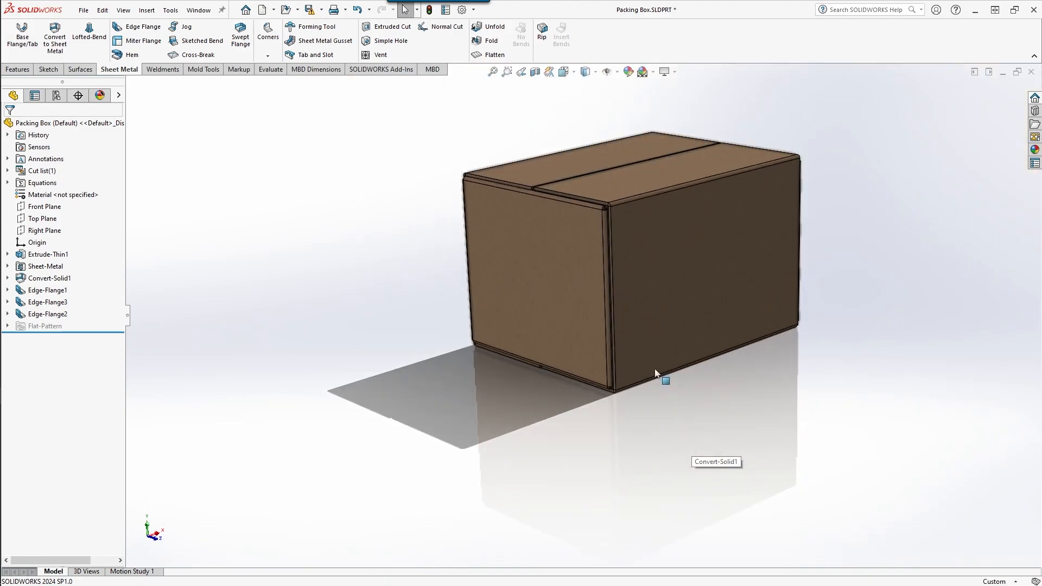
middle_drag(662, 375, 760, 358)
scroll(758, 361, up, 3)
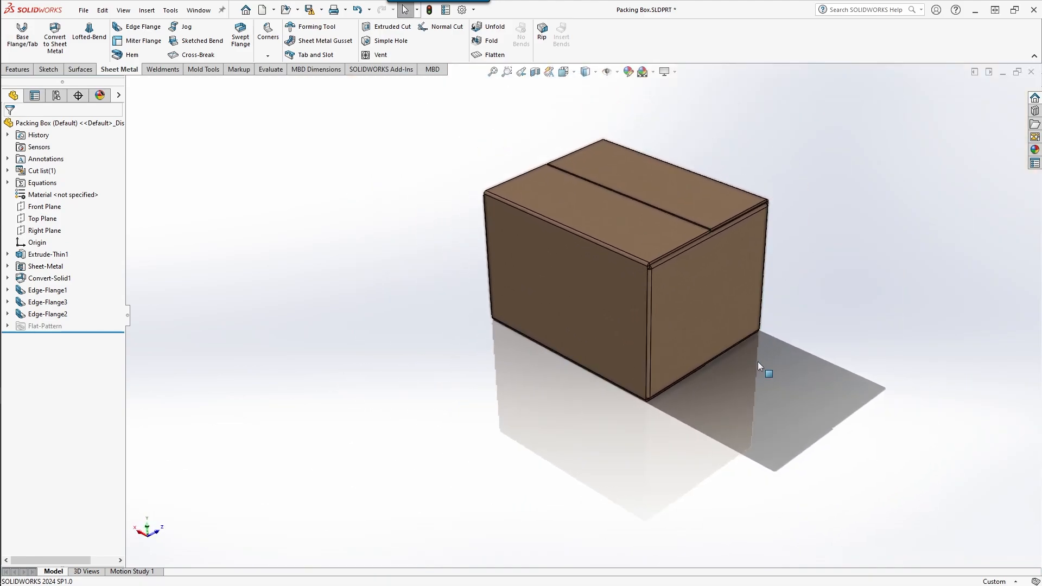
scroll(651, 207, down, 3)
Switch to the Cardboard Box part and open the base flange's sketch to review its rectangle, leaving it unchanged.
key(ctrl+Tab)
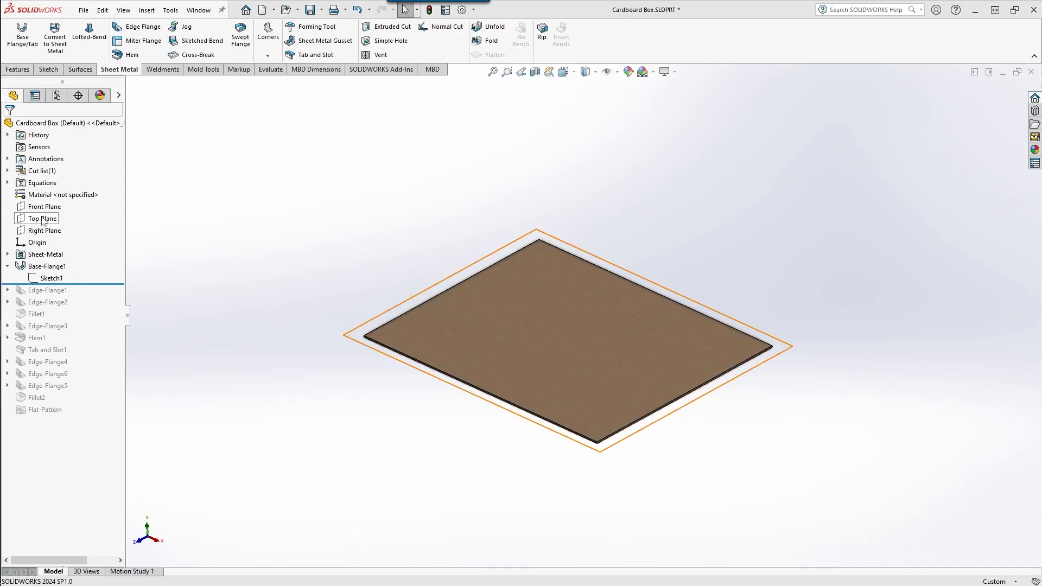
click(52, 278)
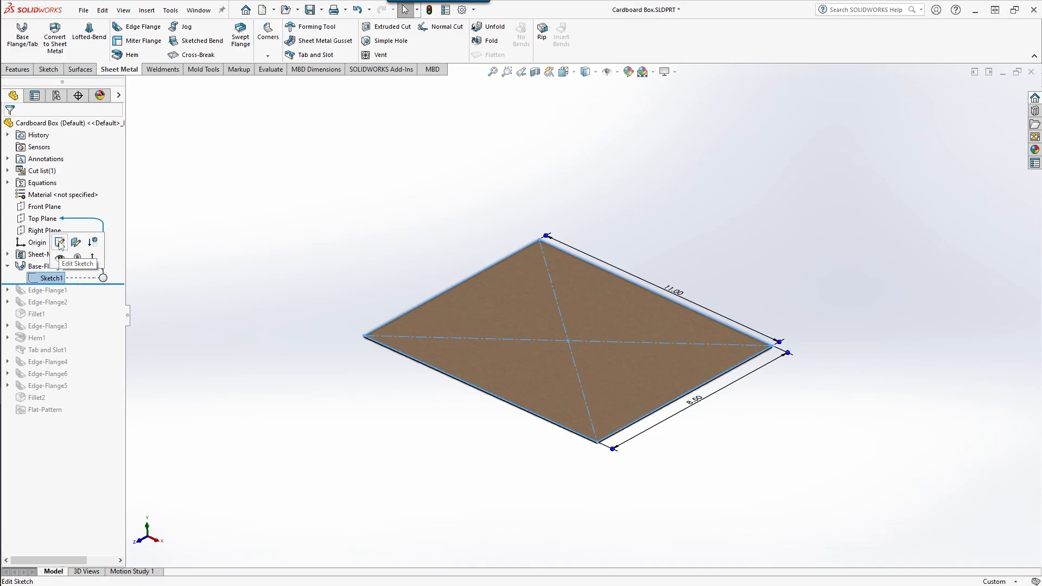
click(60, 242)
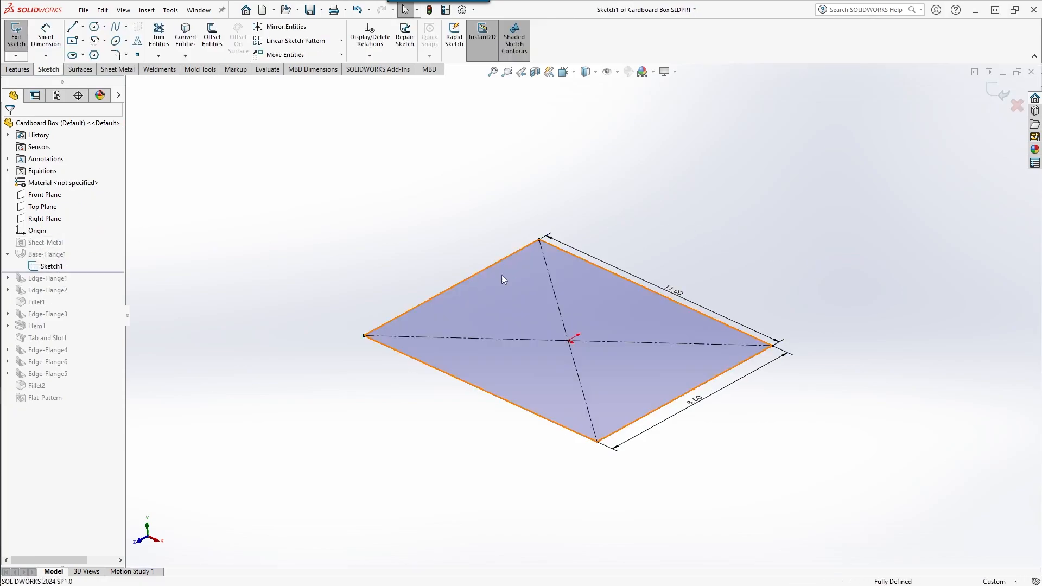
click(15, 33)
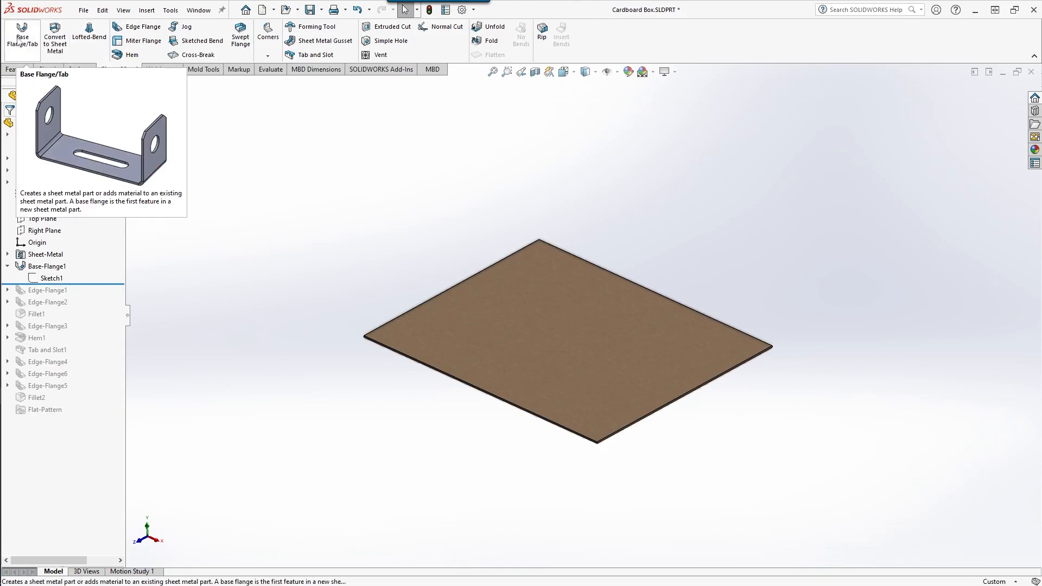
Review the base flange's sheet metal parameters without changing them and collapse the feature in the tree.
right_click(48, 265)
click(55, 237)
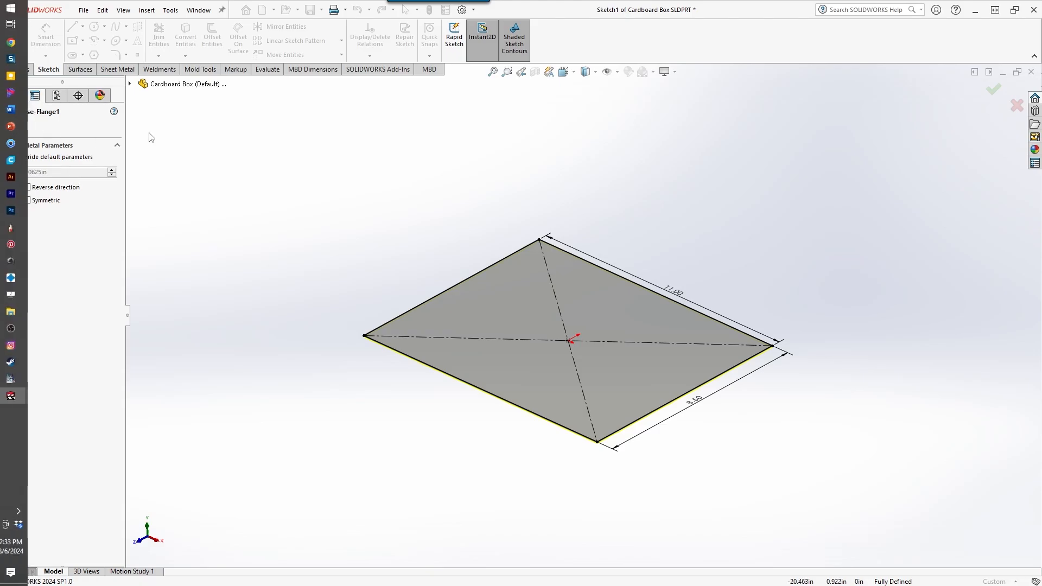
click(24, 127)
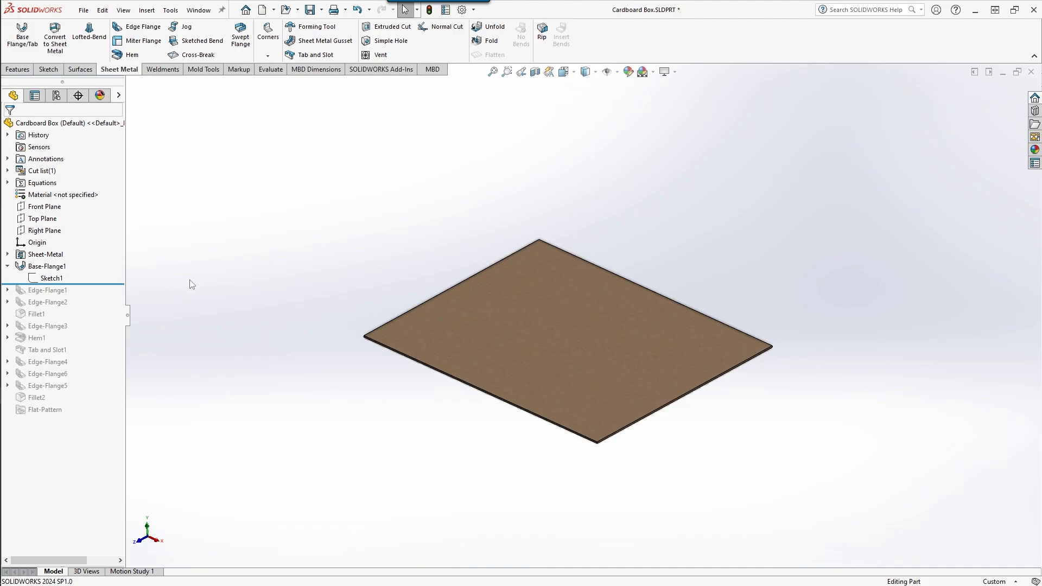
click(7, 267)
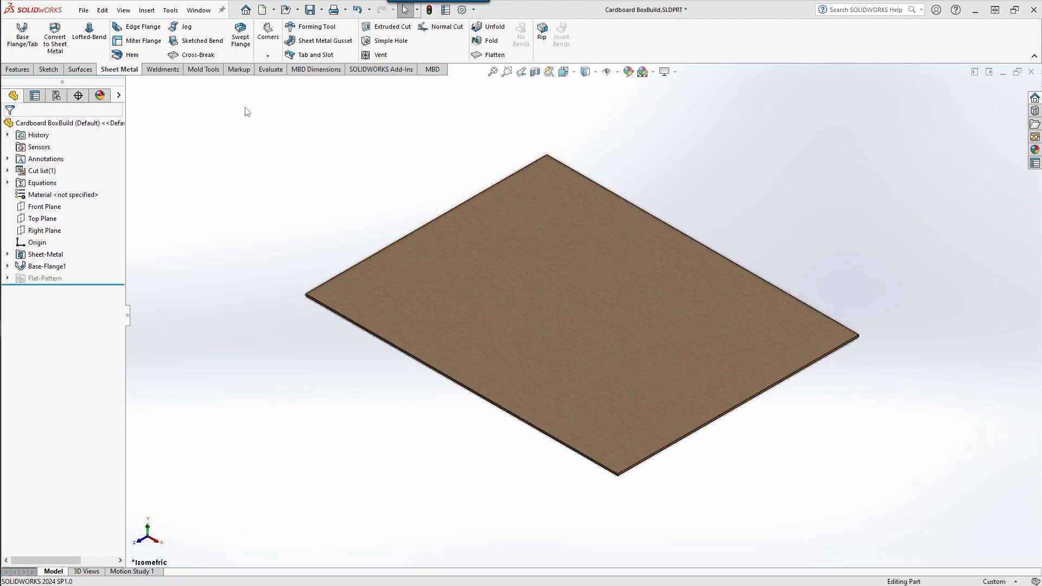
Start an edge flange on the plate's 11 in front edge, extending upward about 6.5 in.
click(138, 27)
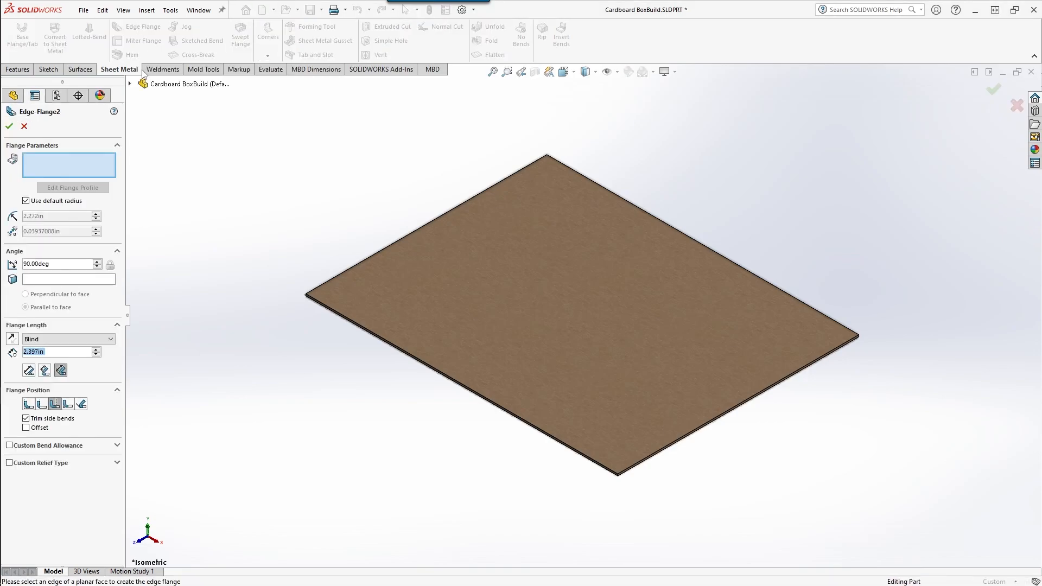
click(378, 338)
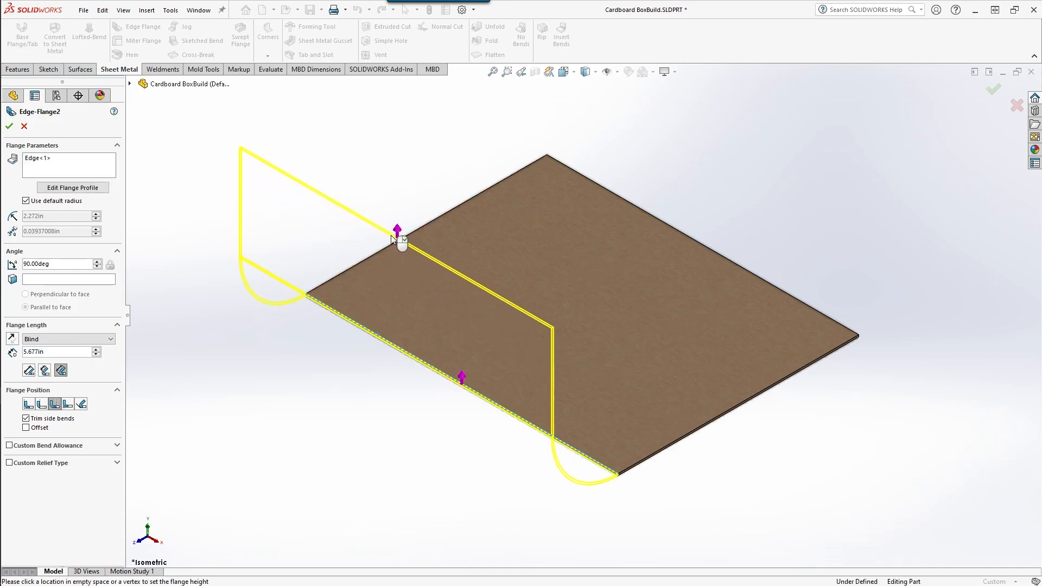
click(357, 210)
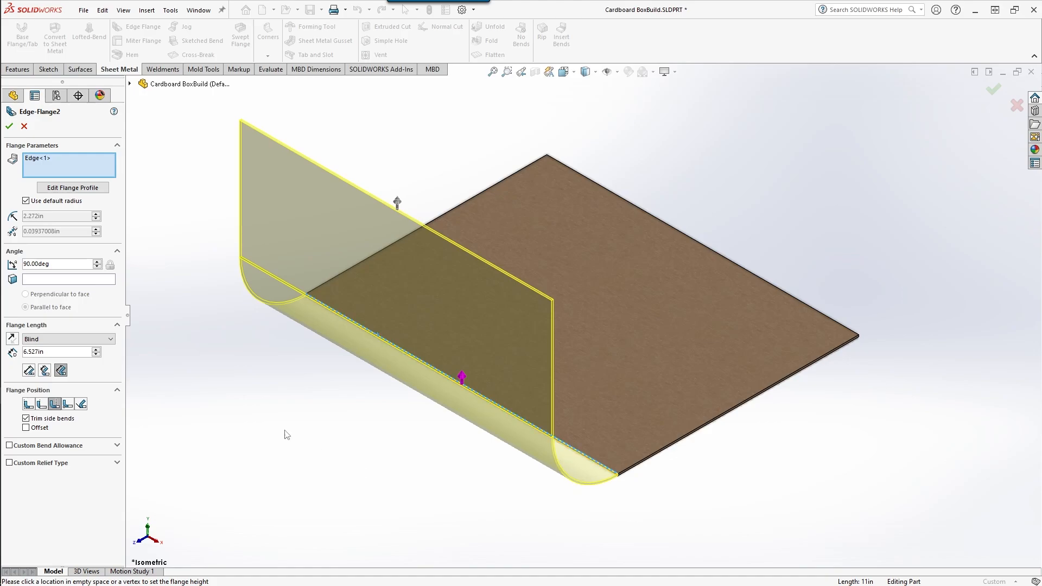
Override the default bend radius of the edge flange with 0.06 in and inspect the bend at the corner.
click(65, 201)
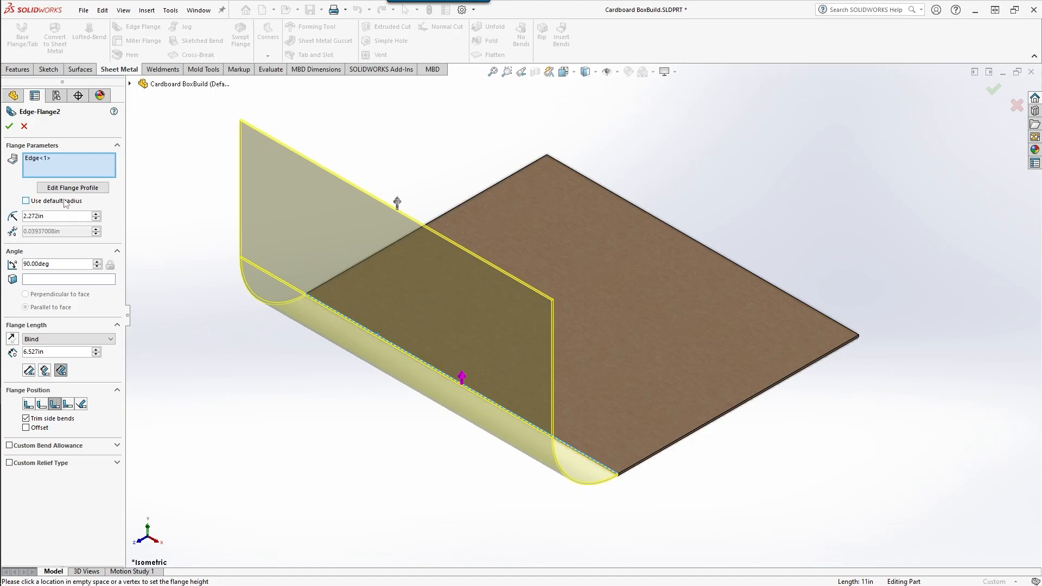
double_click(65, 216)
text(0.06)
key(Return)
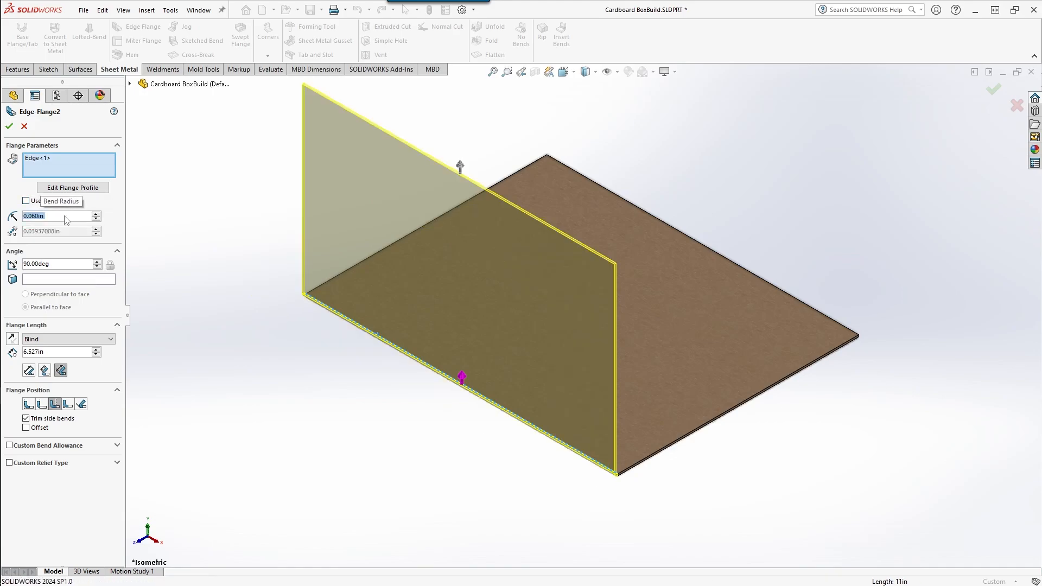
scroll(767, 488, down, 1)
scroll(734, 495, down, 4)
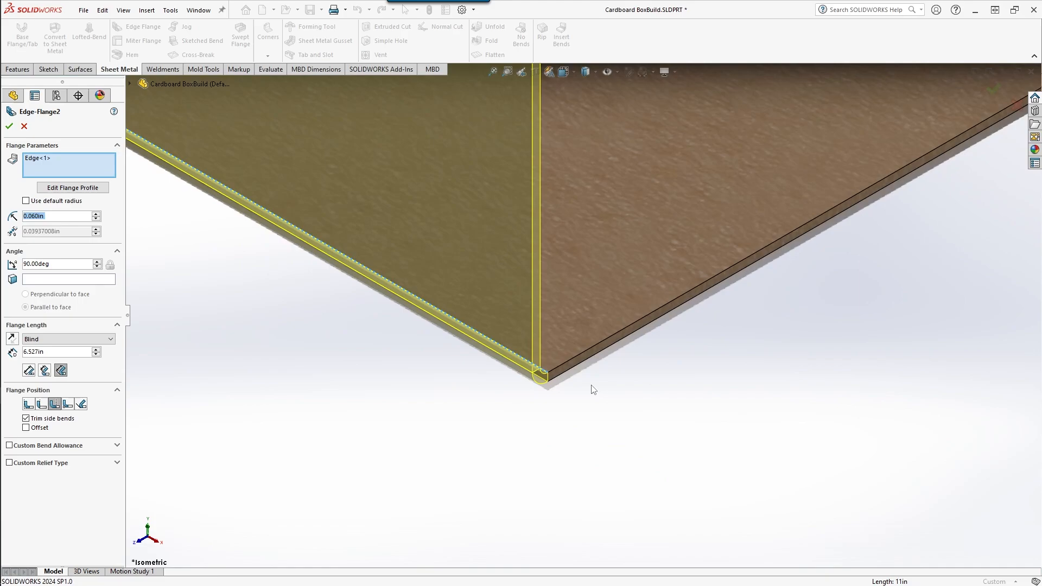
middle_drag(592, 389, 530, 312)
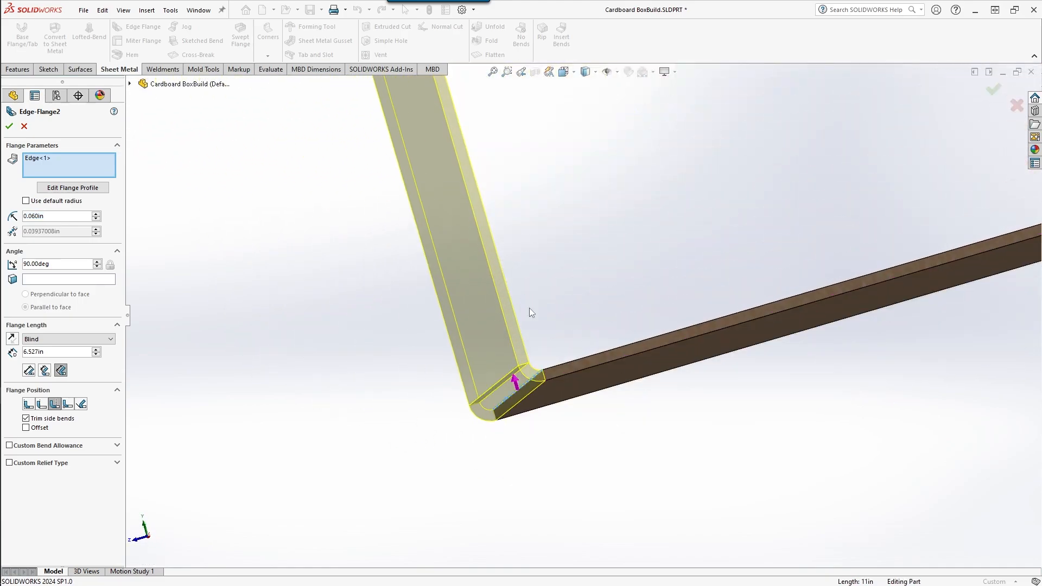
Set the edge flange's blind length to 3 in, viewing the part from the right side.
key(ctrl+4)
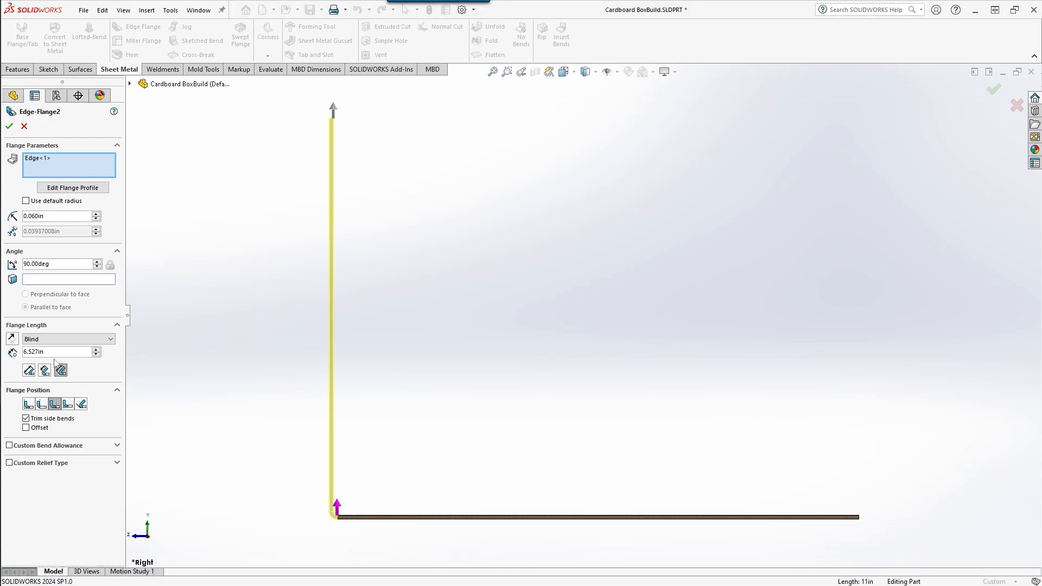
double_click(55, 350)
text(3)
key(Return)
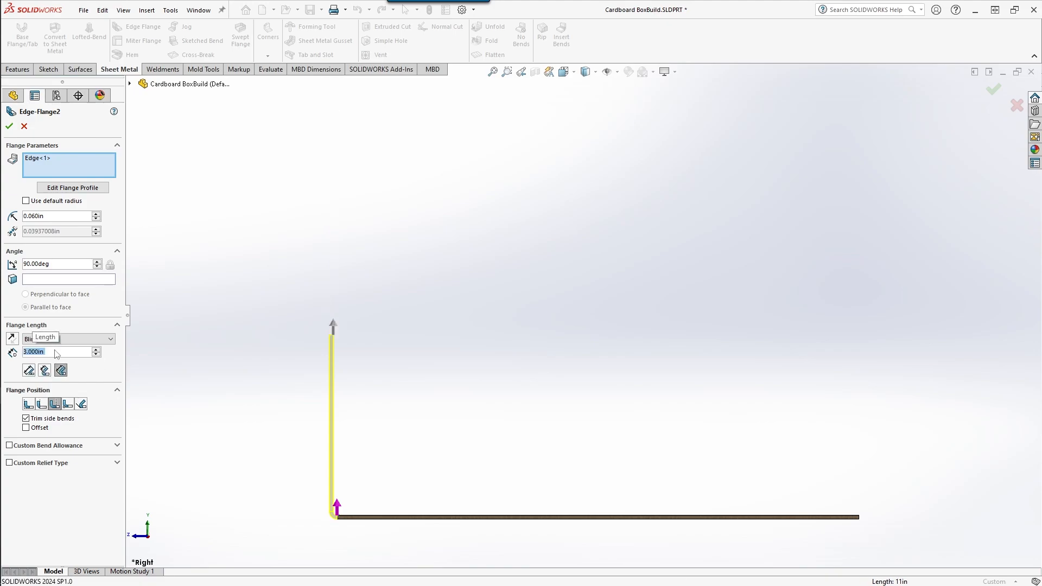
scroll(302, 528, down, 5)
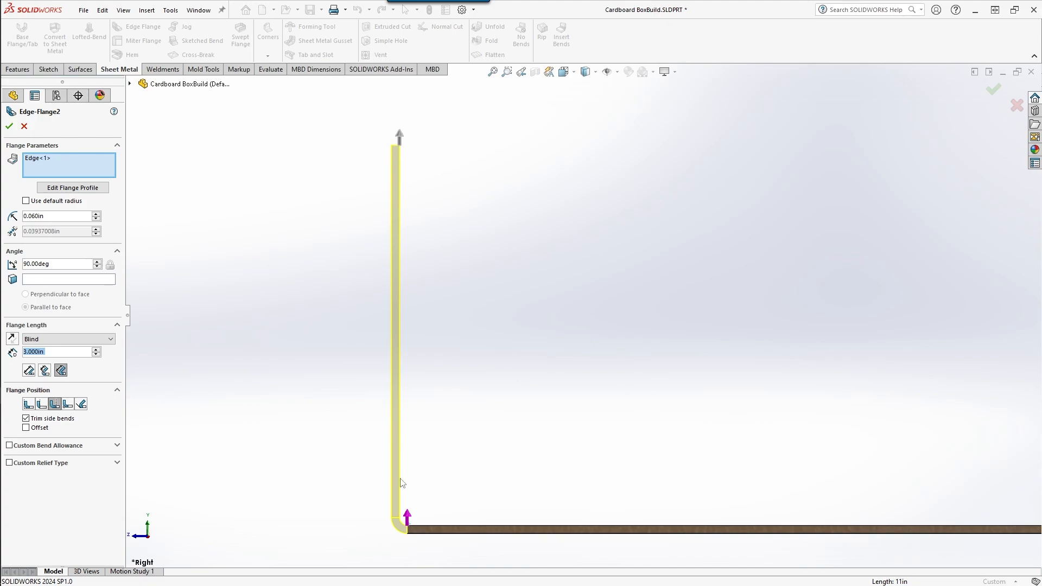
Try the Outer Virtual Sharp and Inner Virtual Sharp references for the flange length and go back to Tangent Bend.
click(30, 371)
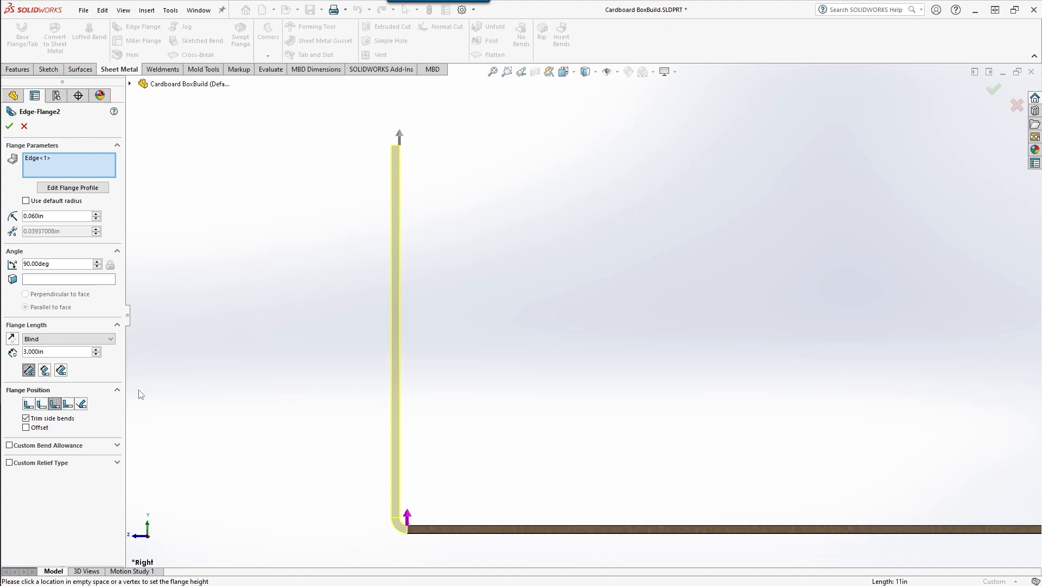
click(45, 371)
click(61, 371)
Try a flange angle of 110 degrees and set the angle back to 90 degrees.
click(97, 262)
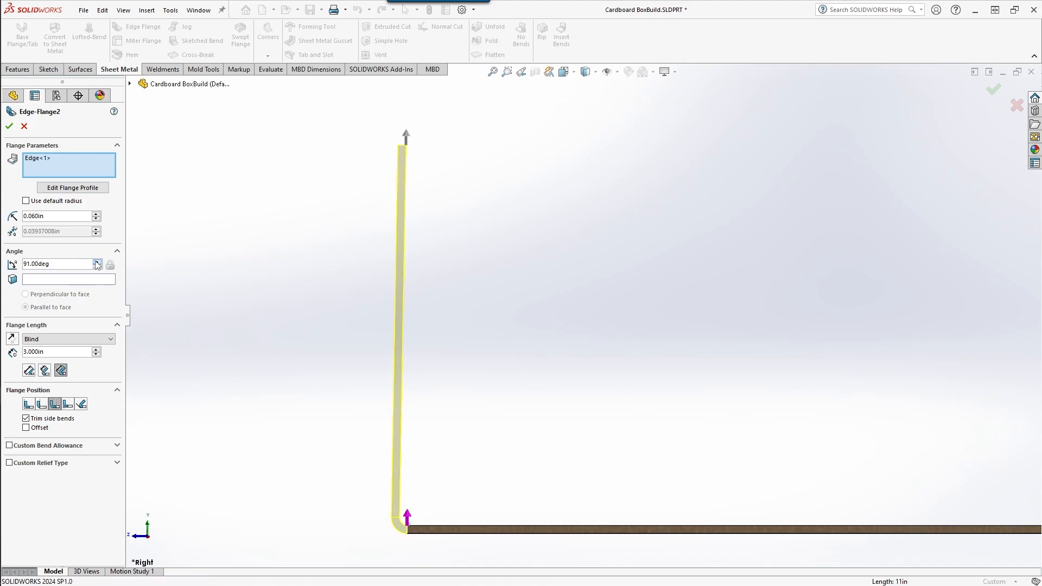
click(96, 263)
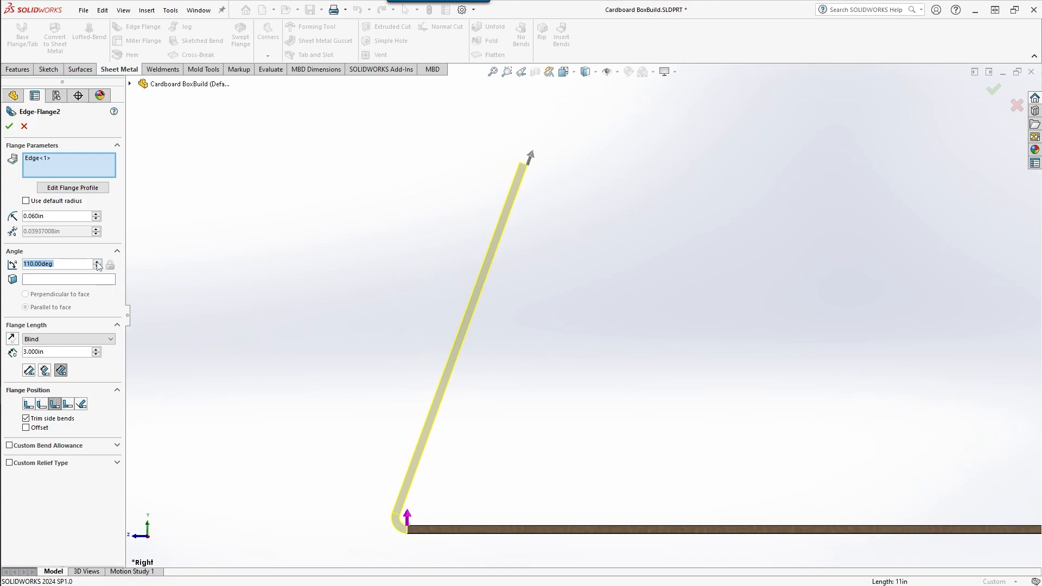
click(97, 263)
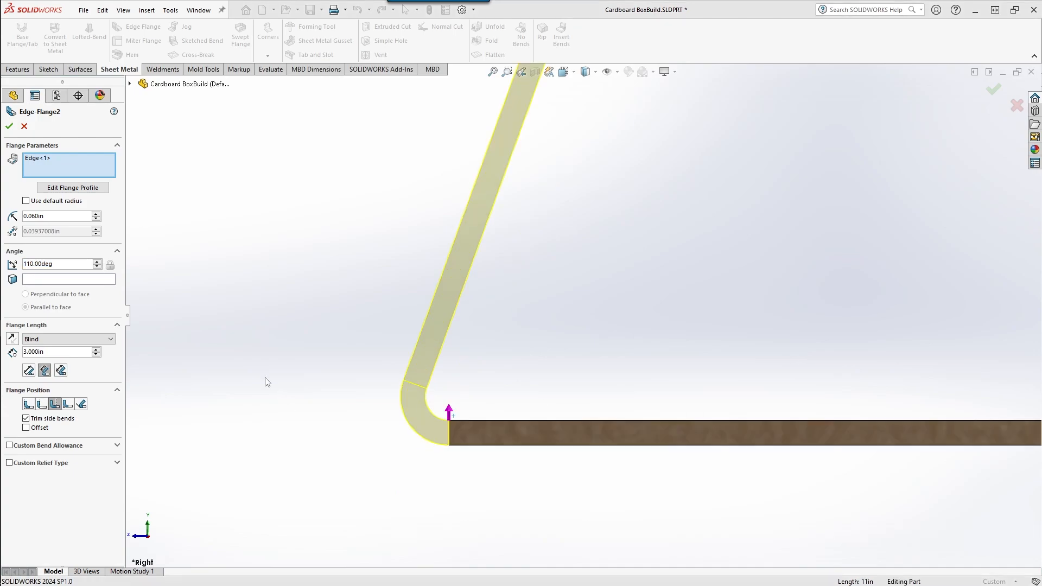
drag(65, 267, 6, 264)
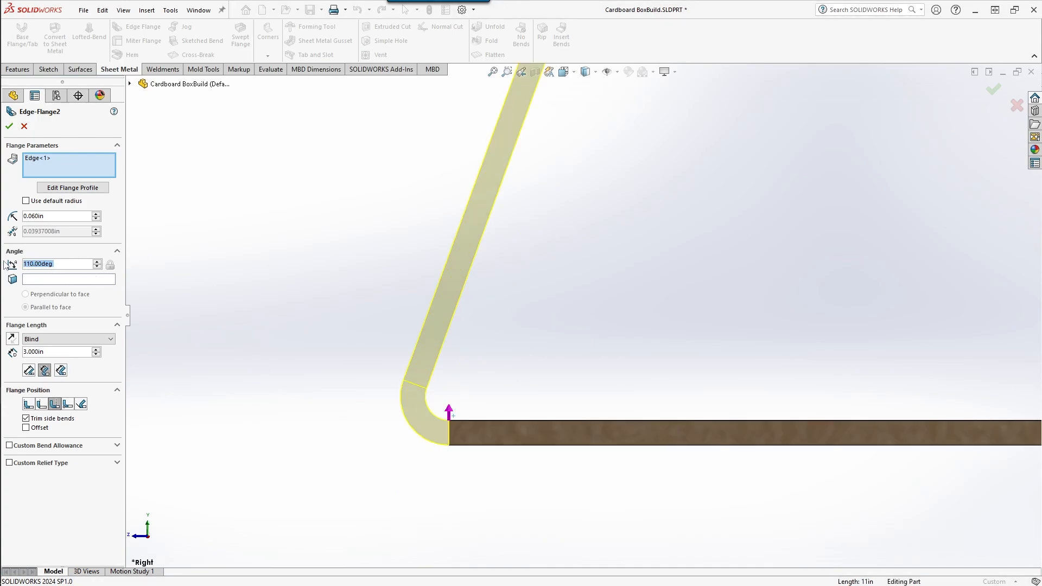
text(90)
key(Return)
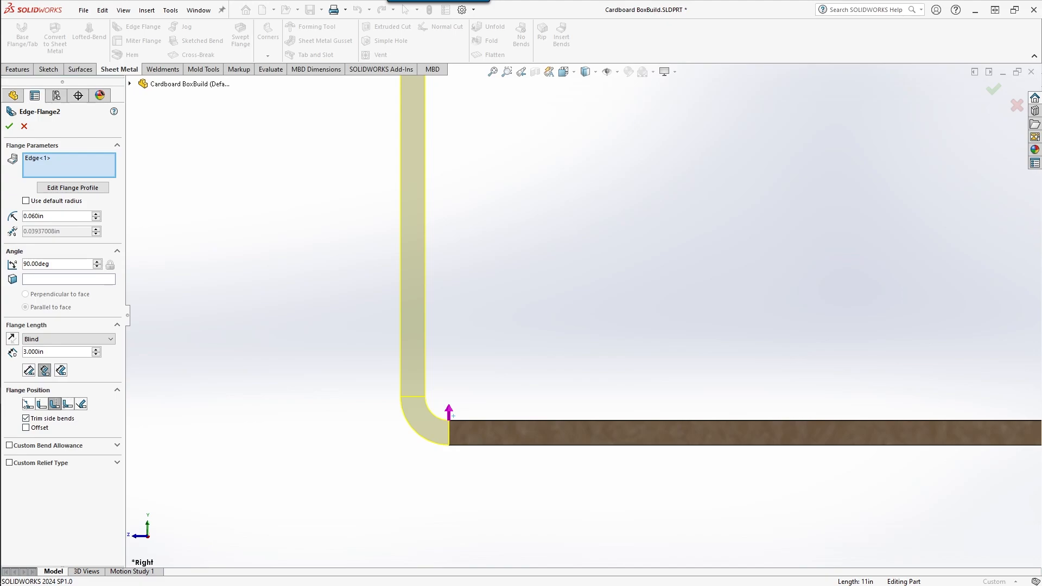
Compare the Material Inside and Material Outside flange positions, return to Bend Outside, and show the part in isometric view.
click(29, 404)
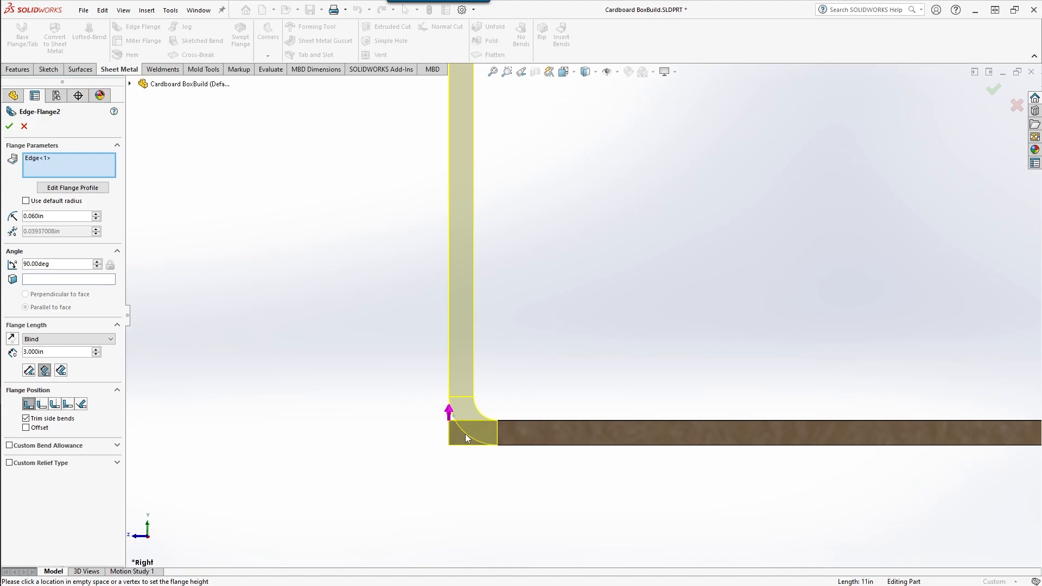
click(41, 404)
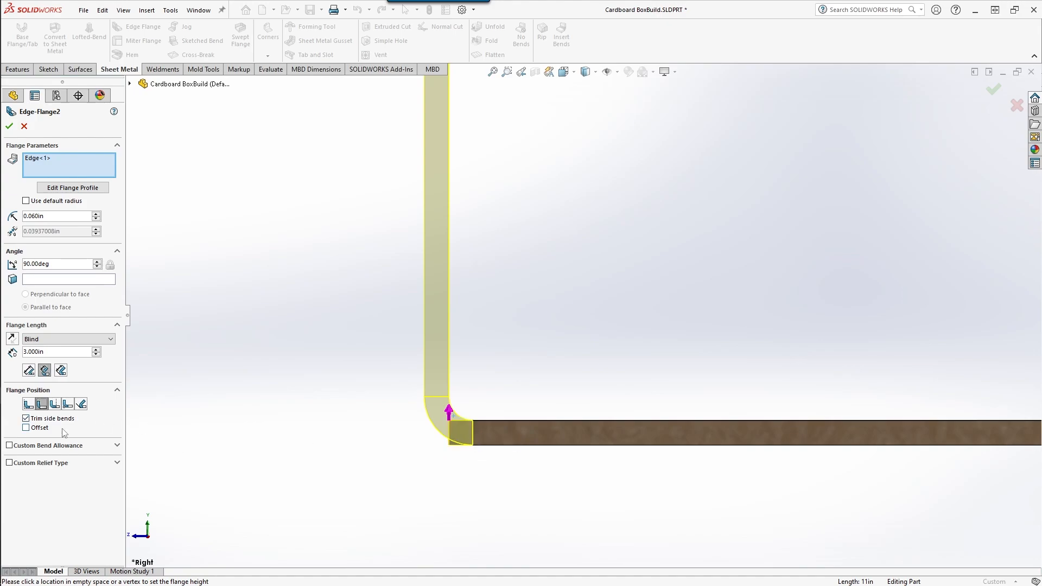
click(54, 405)
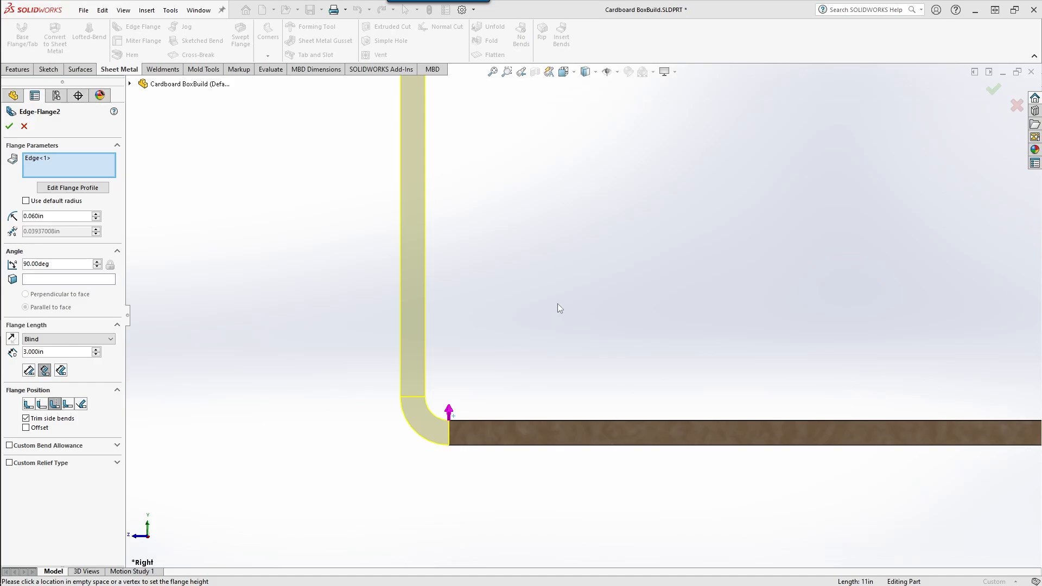
key(ctrl+7)
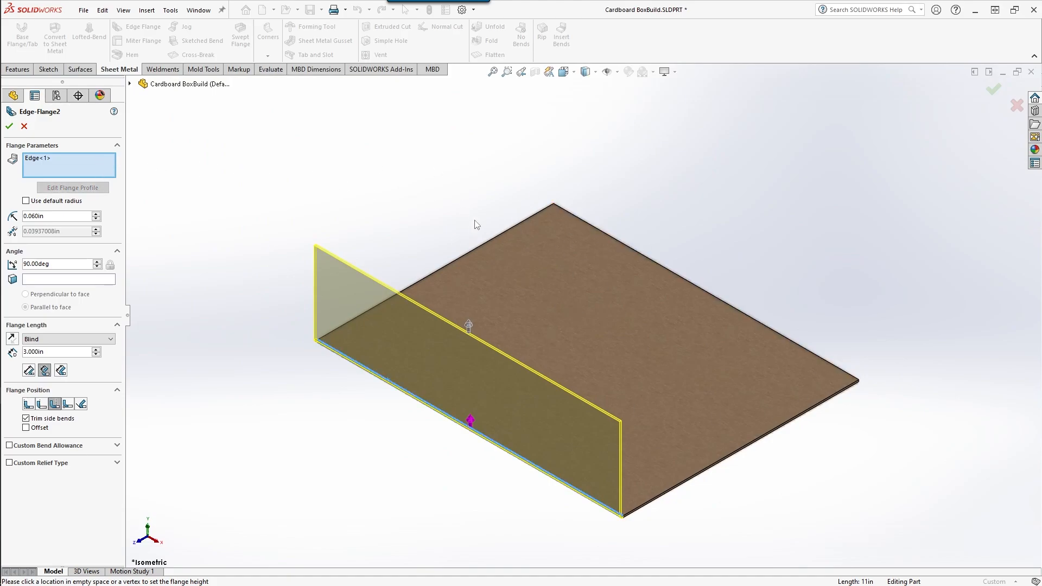
Add the three remaining base edges to the 3 in edge flange, accept it and save the part.
click(483, 244)
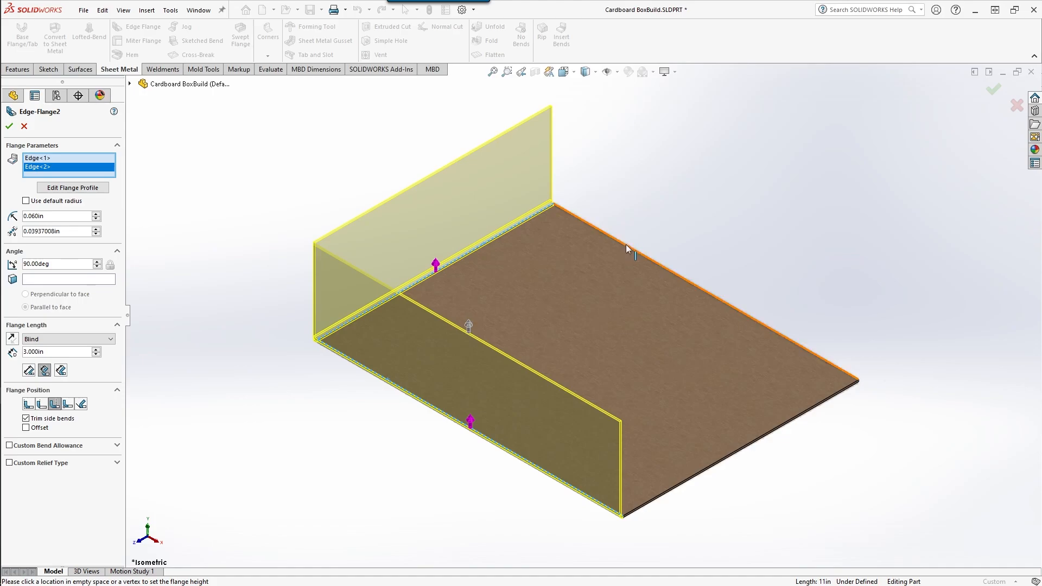
click(627, 245)
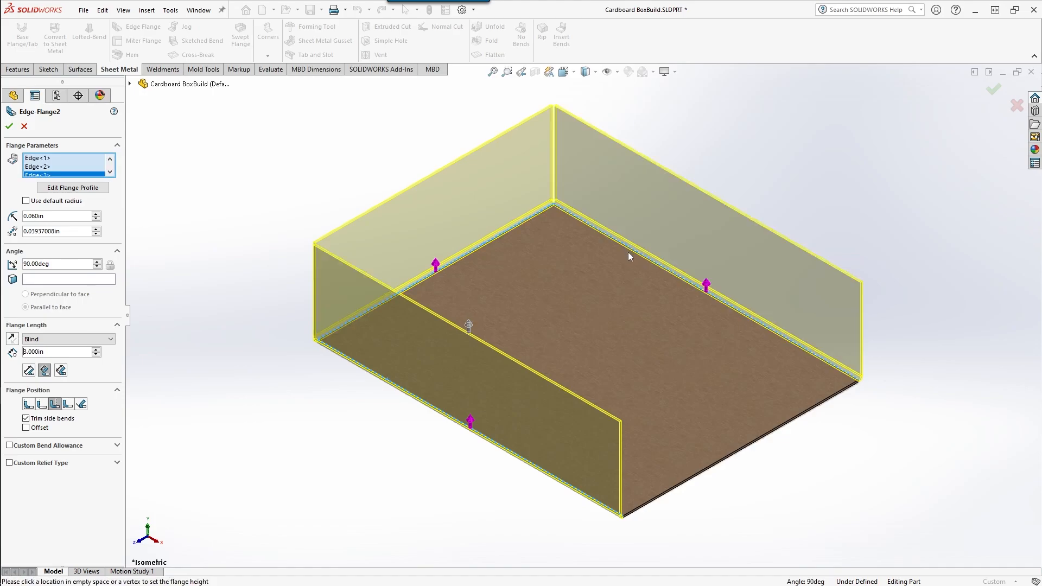
click(760, 439)
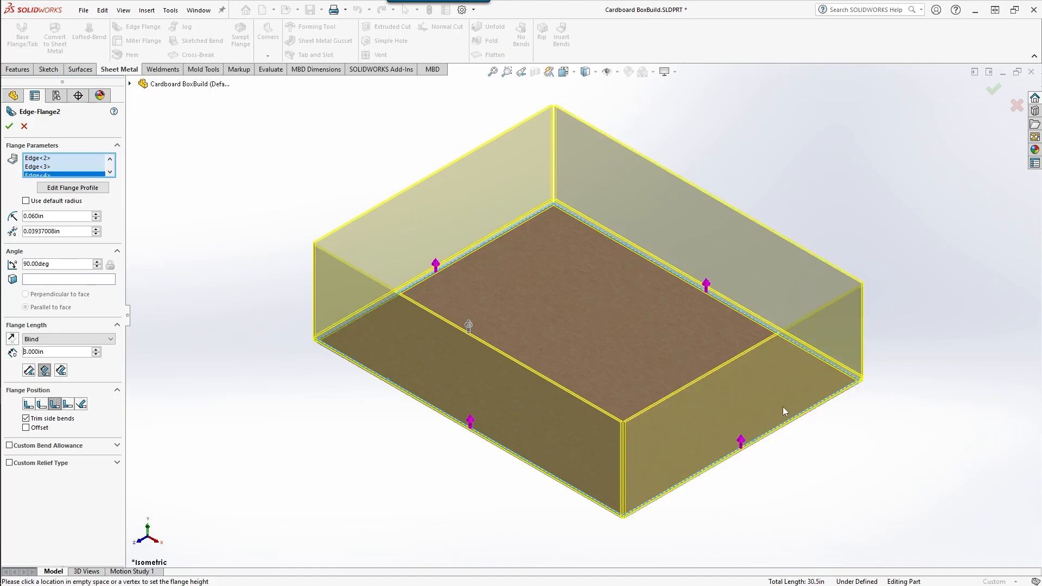
click(9, 126)
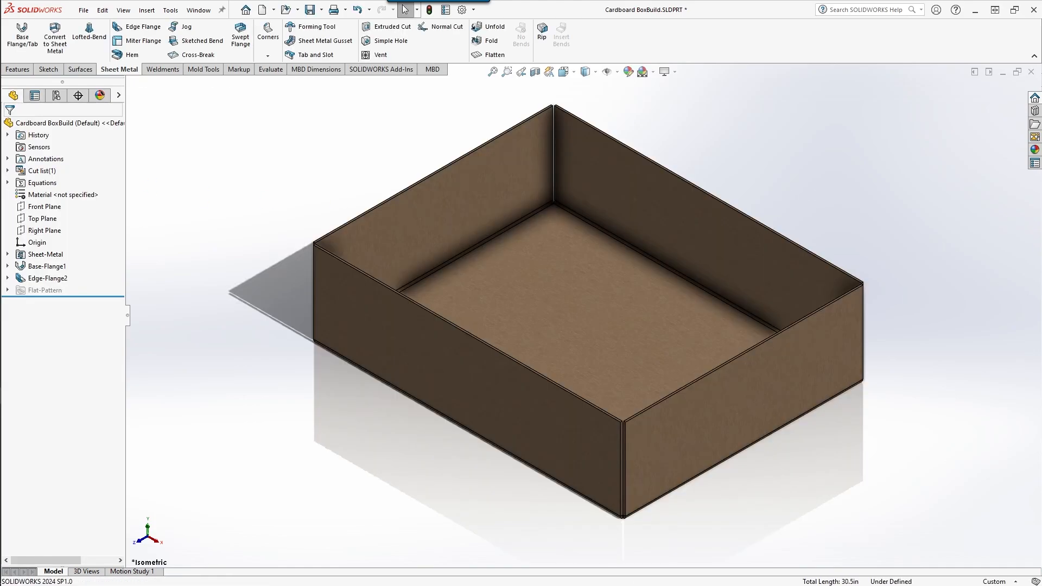
key(ctrl+s)
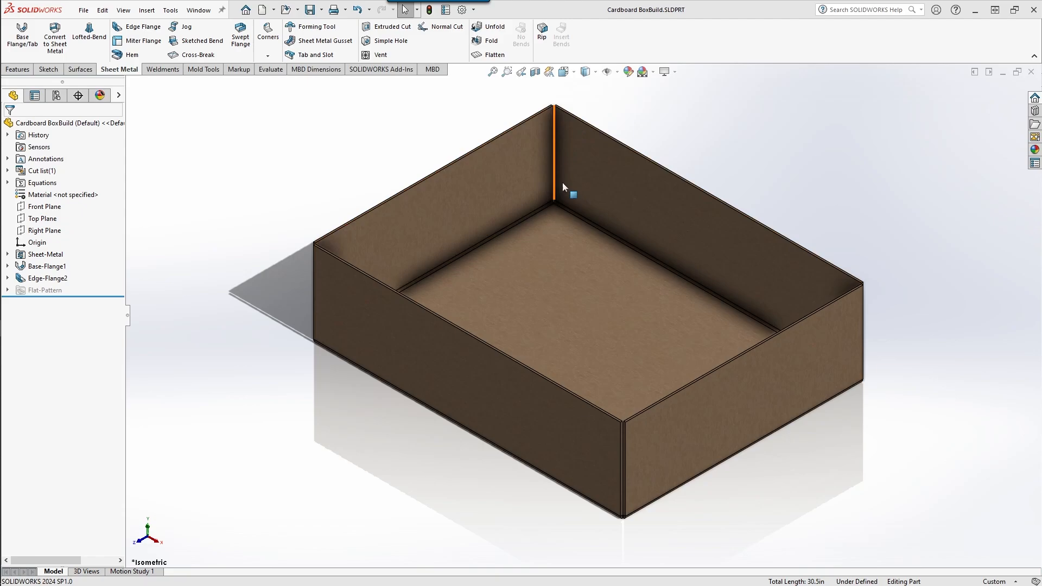
Start an edge flange on the long wall's vertical edge at the far corner, running about 3.59 in along the short wall.
scroll(542, 268, up, 2)
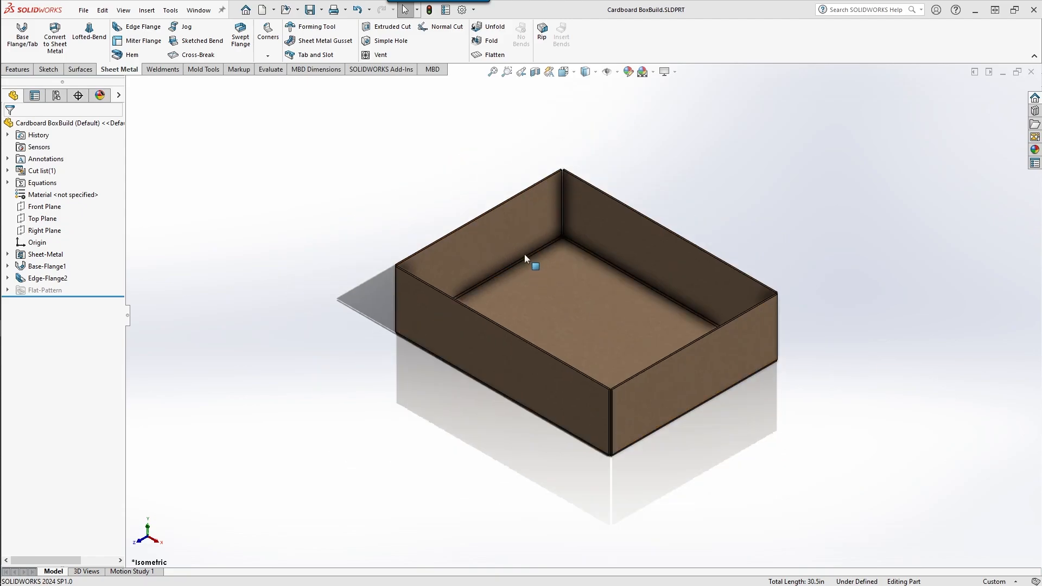
scroll(526, 250, down, 2)
click(138, 26)
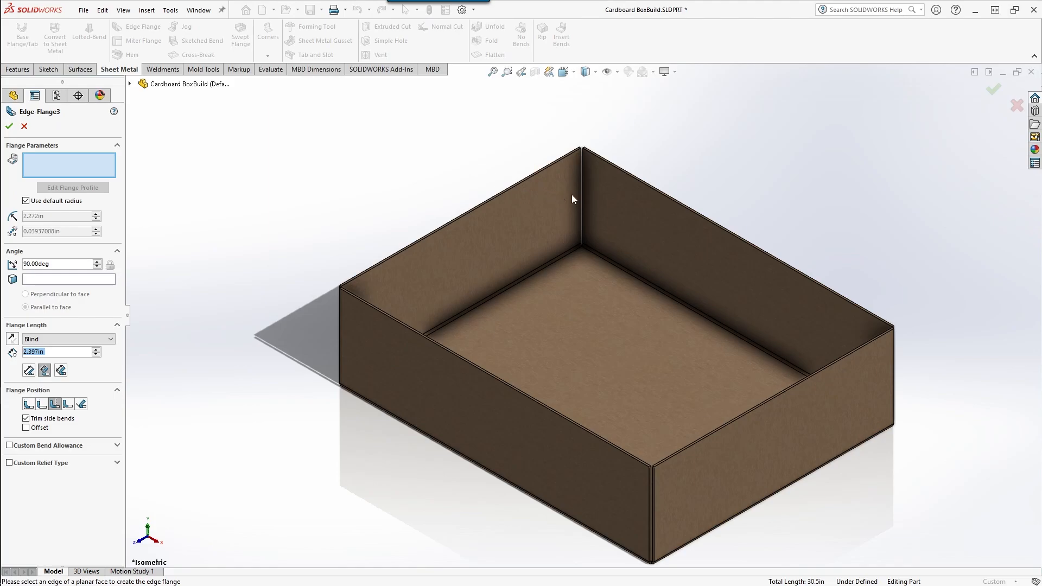
click(584, 188)
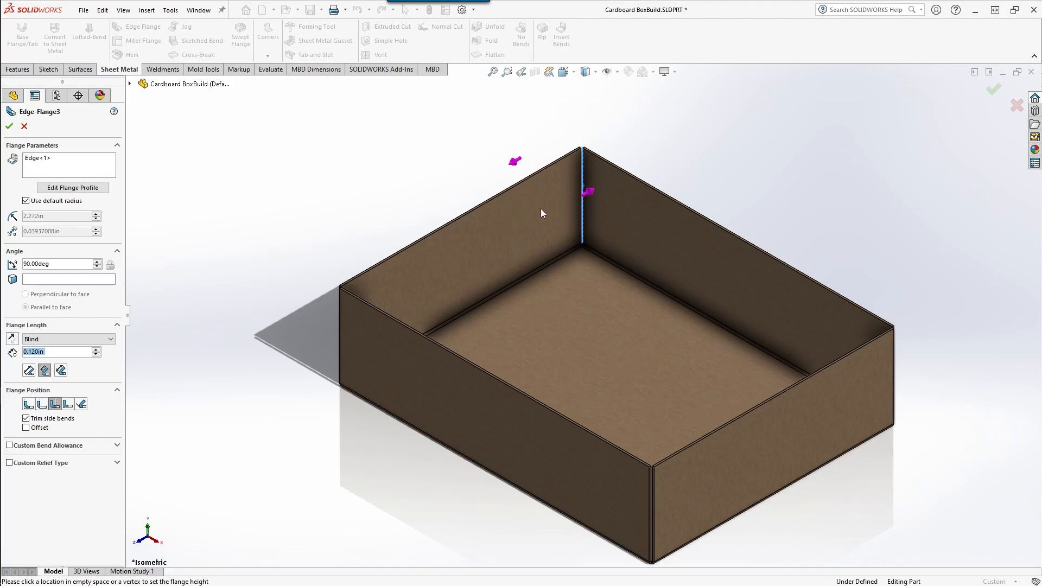
click(410, 205)
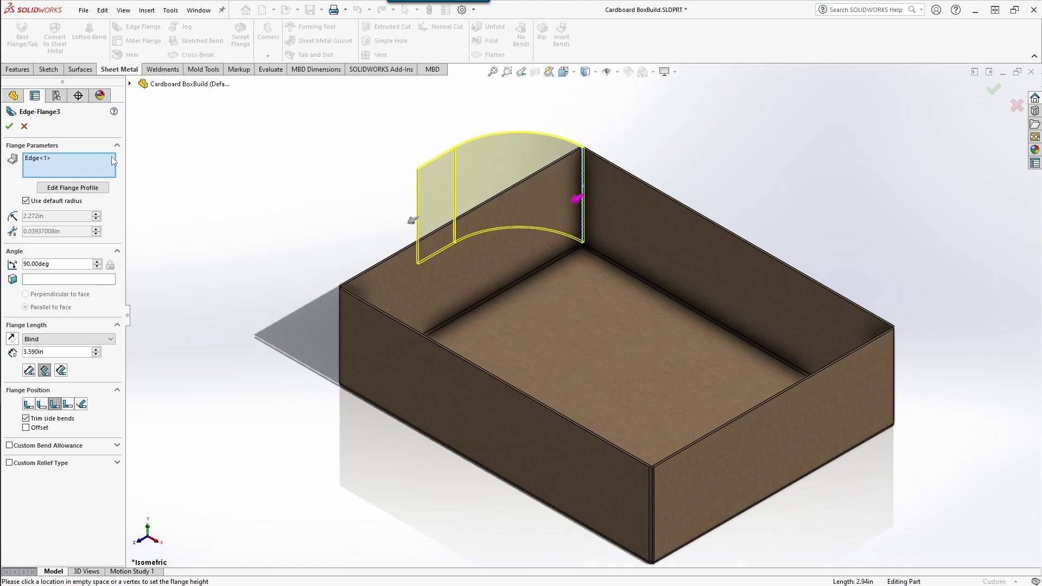
Turn off the default radius for the corner flange and set its bend radius to 0.06 in.
click(25, 201)
click(57, 216)
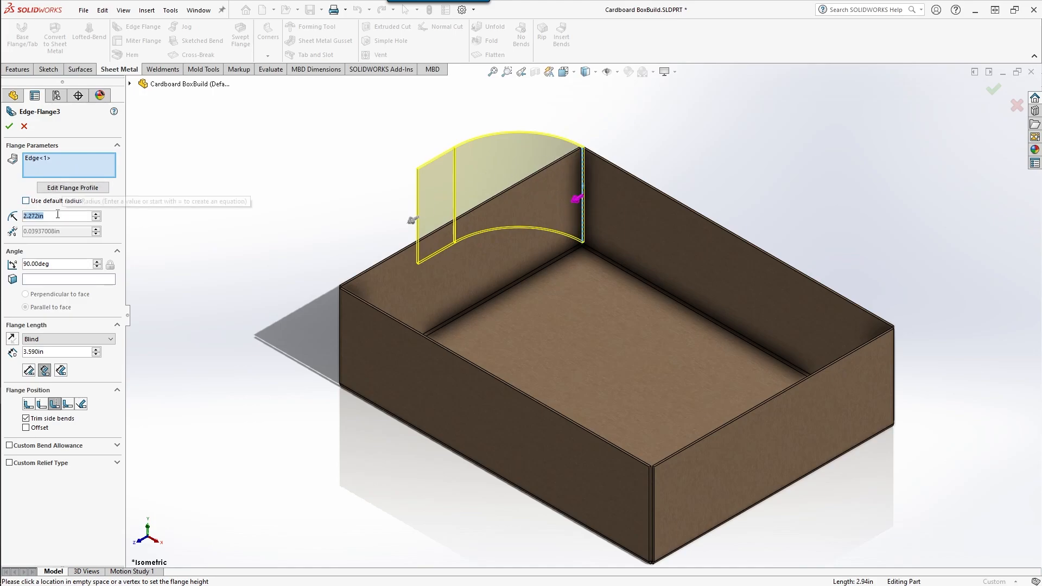
text(0.06)
key(Return)
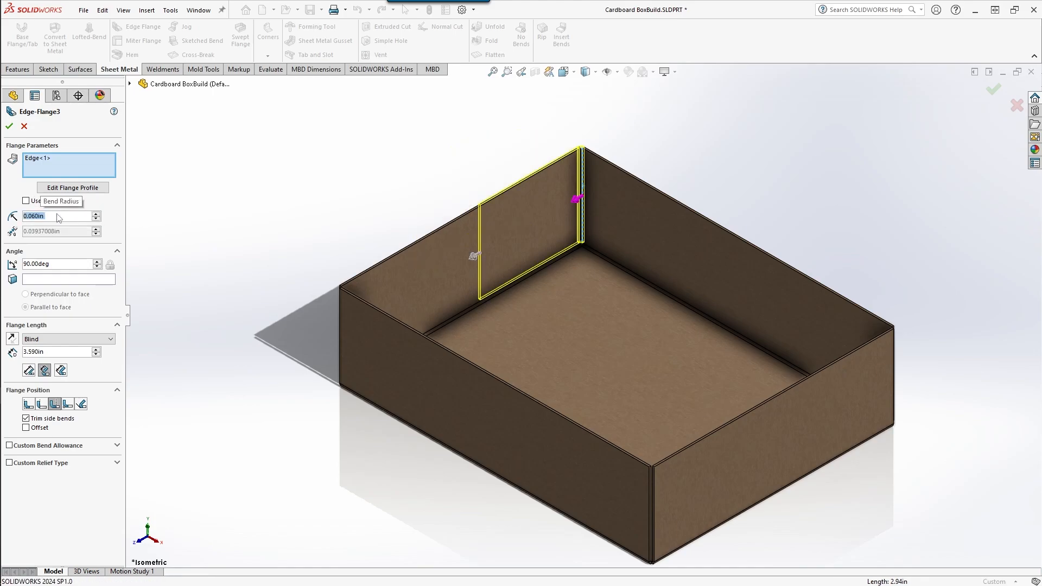
Set the corner flange's position to Material Inside and inspect its fit at the corner from above.
middle_drag(652, 142, 614, 216)
scroll(592, 207, down, 5)
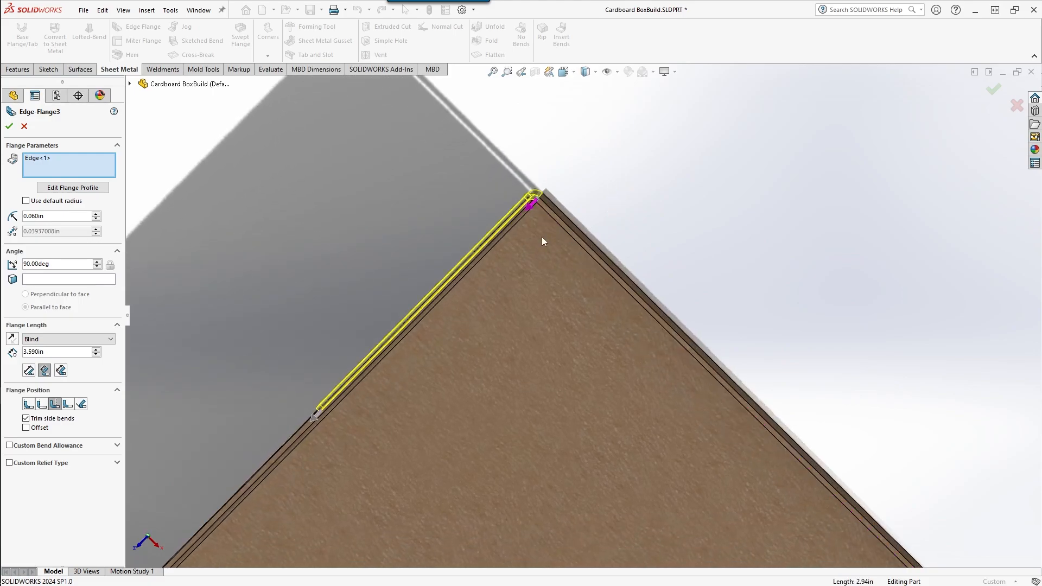
scroll(541, 237, down, 2)
middle_drag(541, 236, 542, 229)
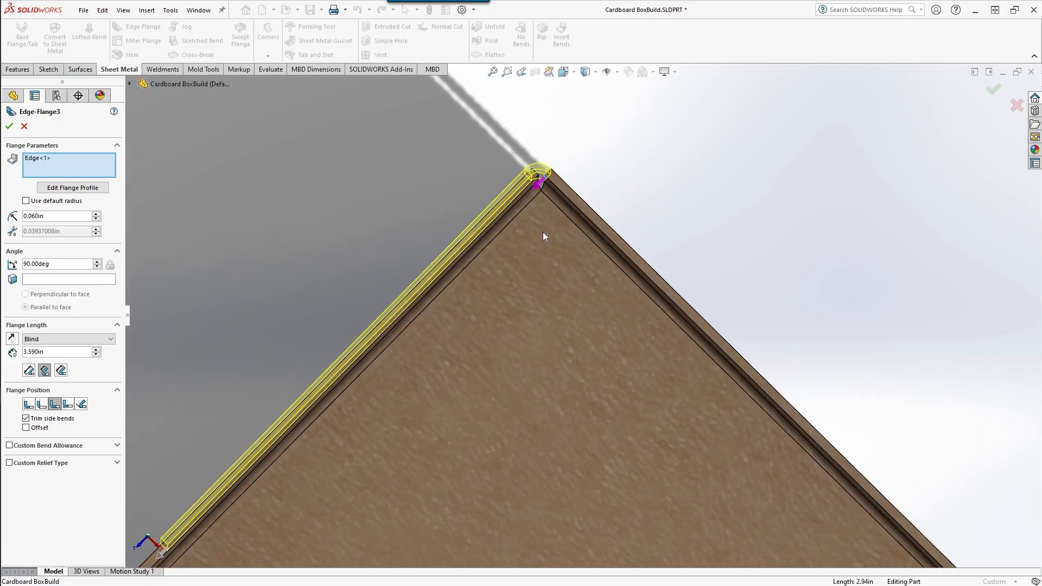
middle_drag(618, 152, 622, 151)
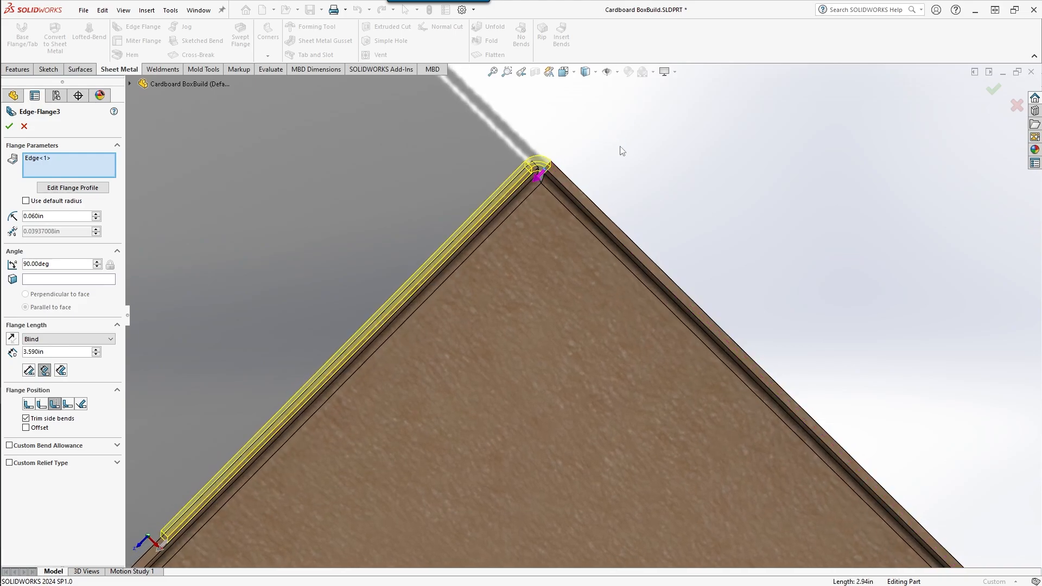
click(29, 404)
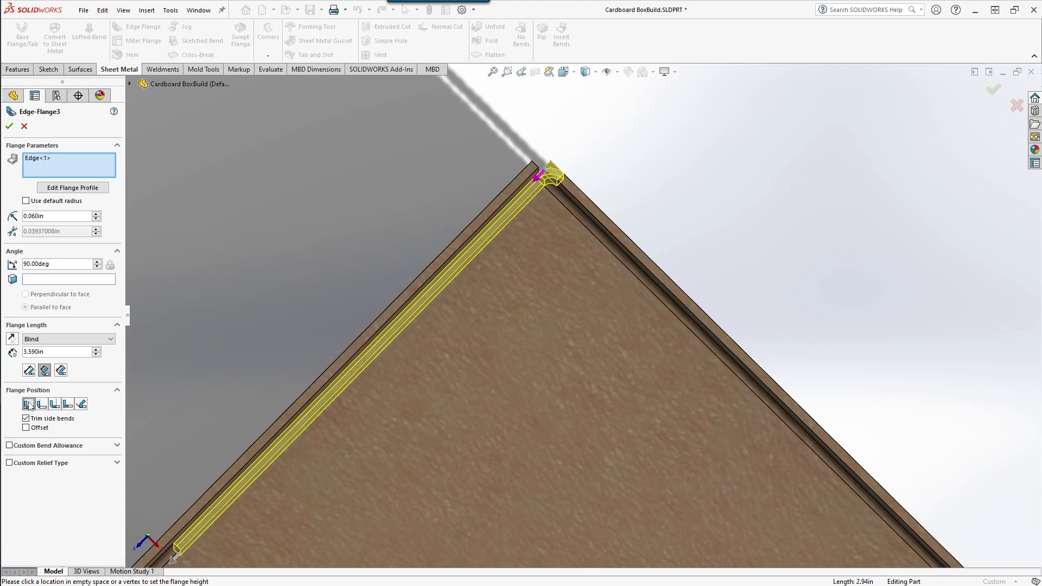
mouse_move(643, 191)
middle_down()
mouse_move(642, 201)
mouse_move(638, 190)
middle_up()
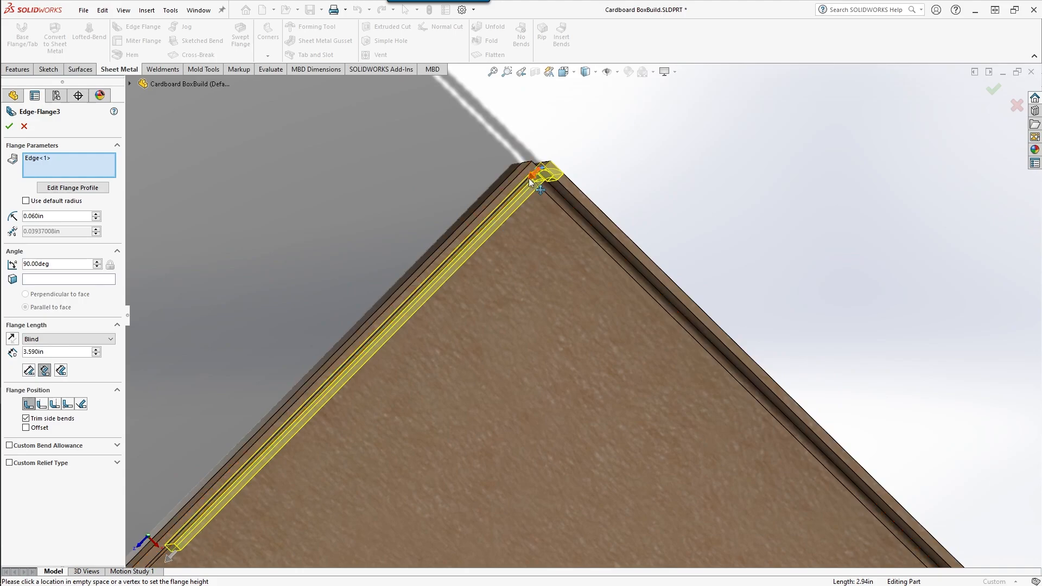
middle_drag(653, 202, 661, 239)
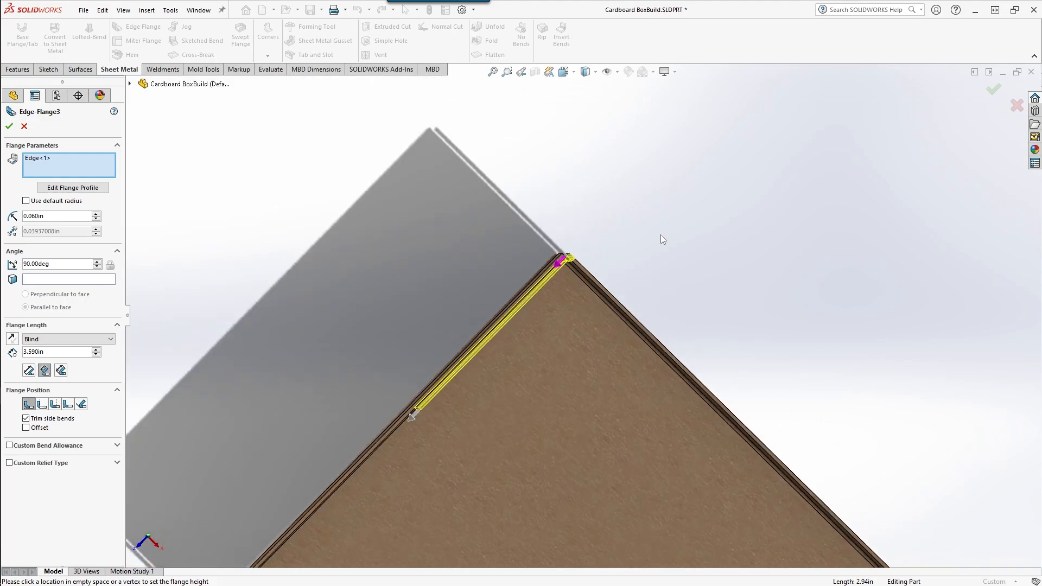
middle_drag(684, 290, 733, 271)
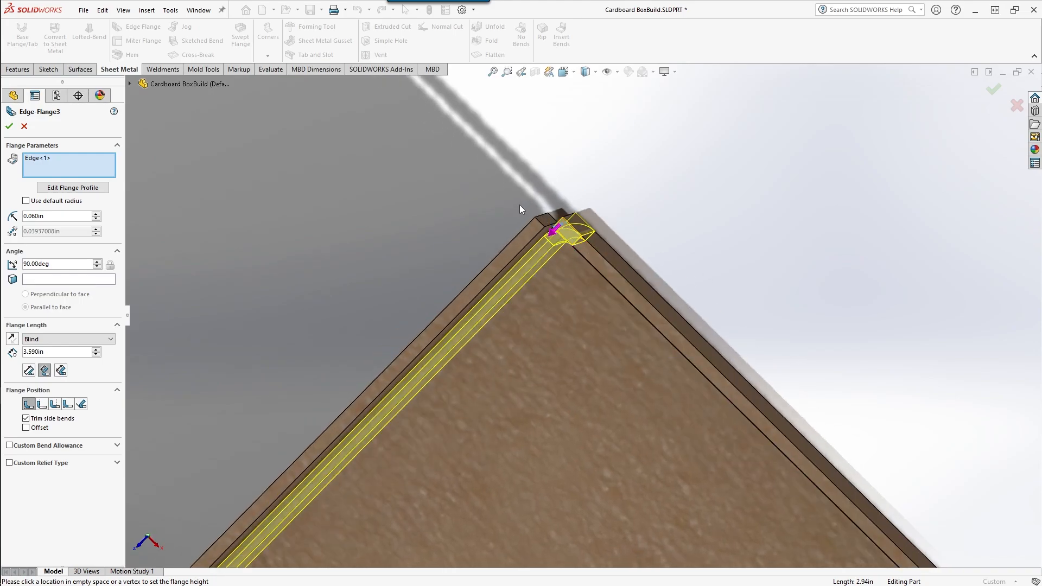
scroll(602, 210, up, 5)
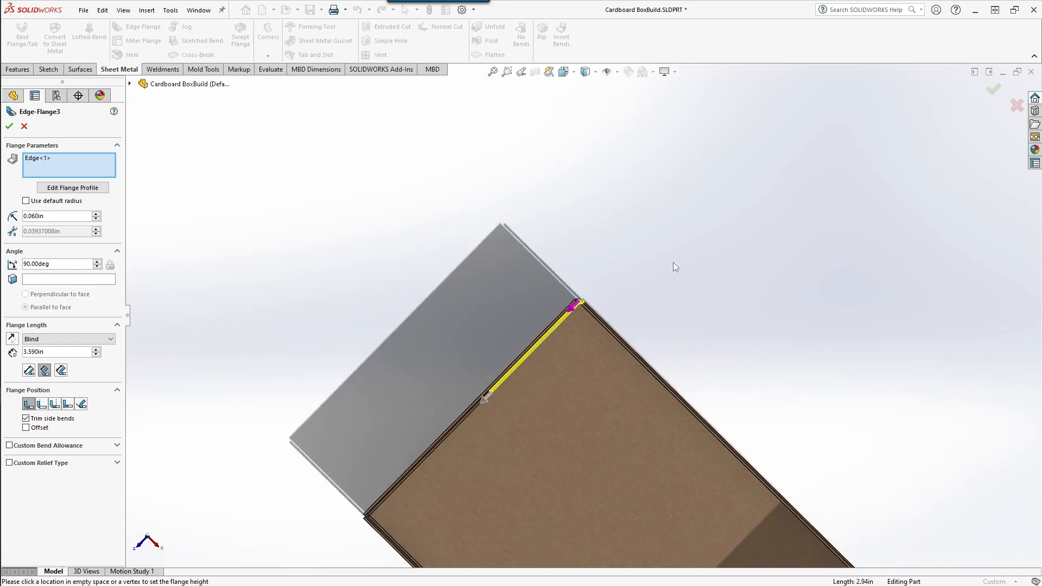
Add the long walls' vertical edges at the other three box corners to the edge flange.
middle_drag(670, 335, 559, 277)
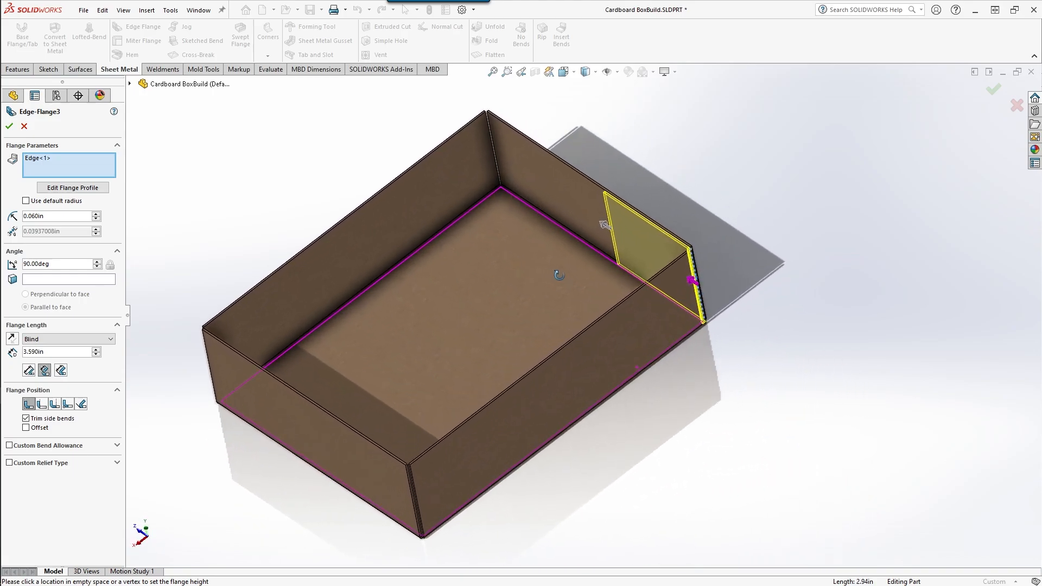
click(491, 144)
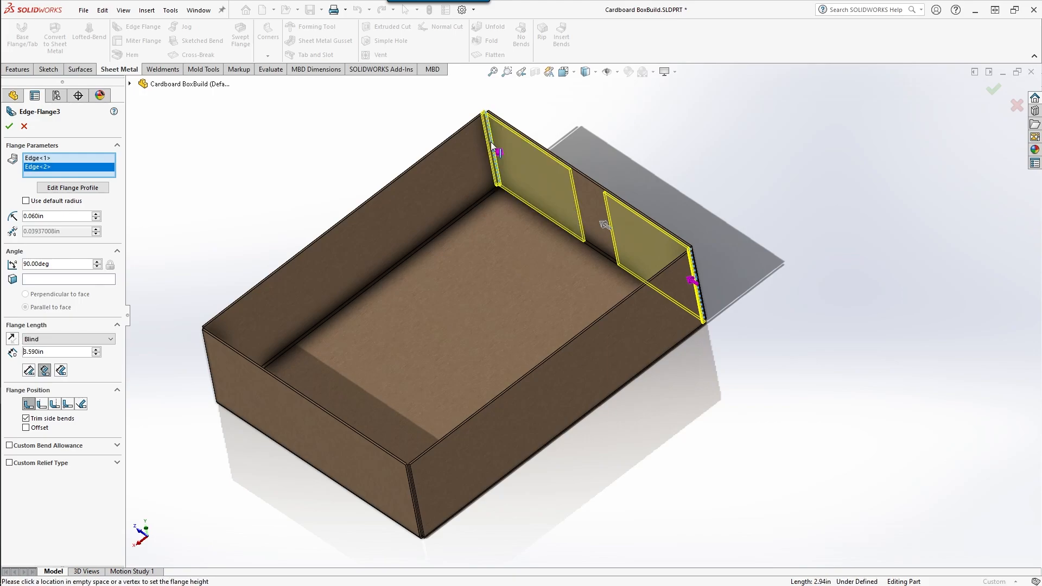
scroll(338, 324, down, 5)
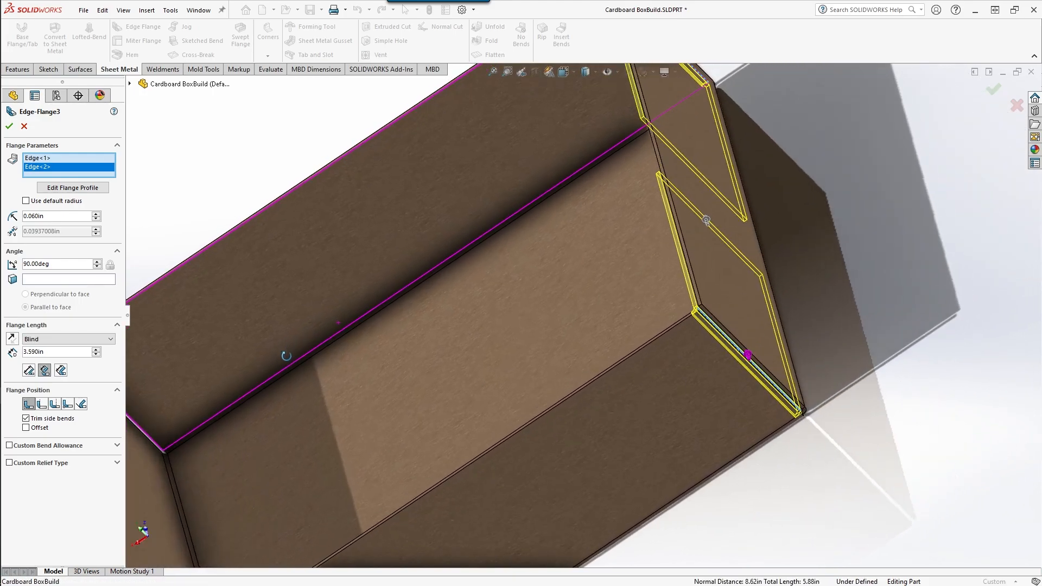
scroll(337, 324, up, 5)
scroll(301, 373, down, 8)
click(486, 308)
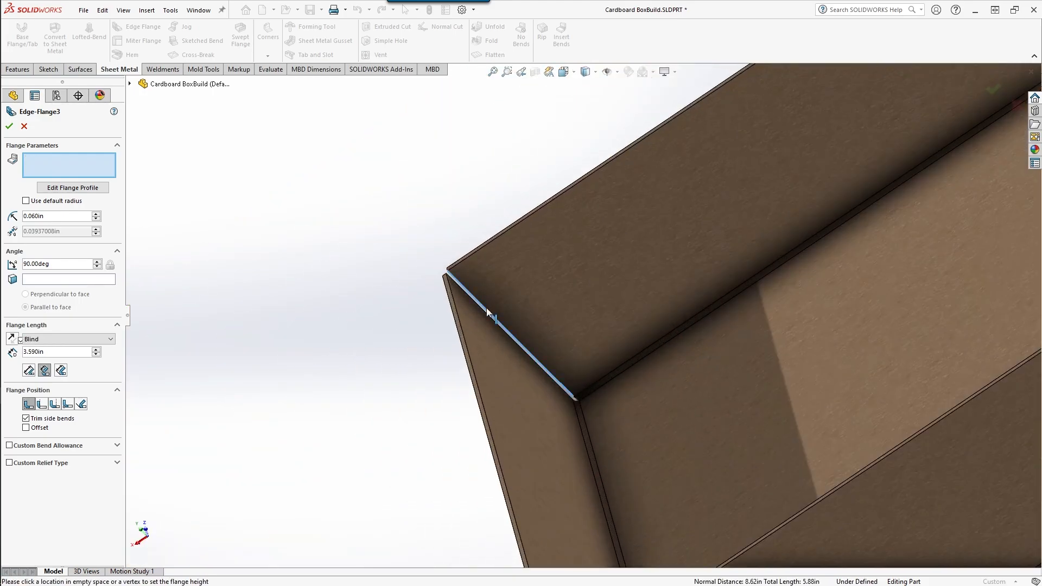
scroll(486, 308, up, 6)
middle_drag(526, 327, 779, 395)
click(904, 284)
middle_drag(904, 284, 705, 255)
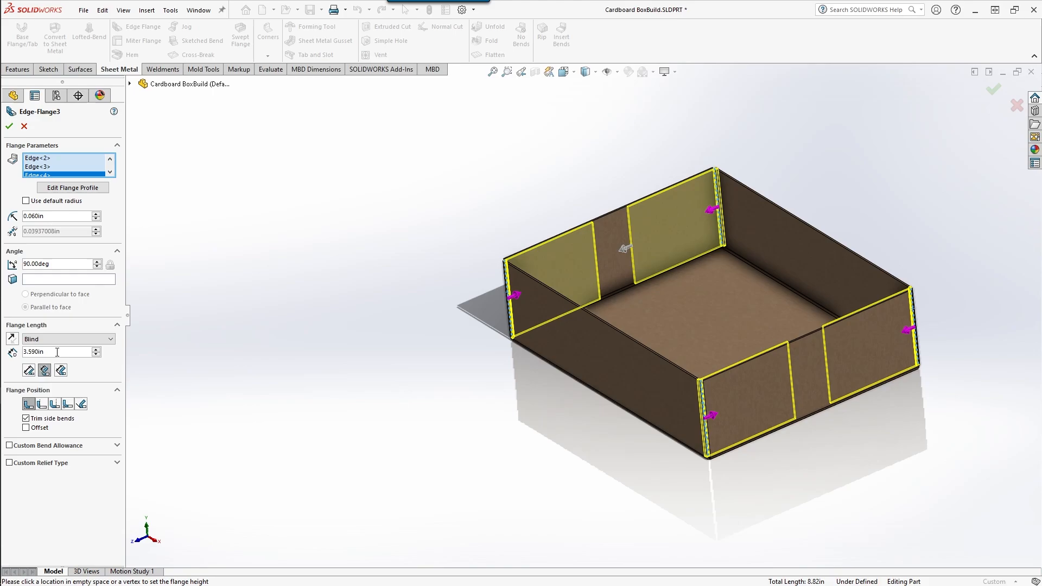
Set the four corner flanges' blind length to 2.5 in and accept the edge flange.
click(22, 351)
text(2.5)
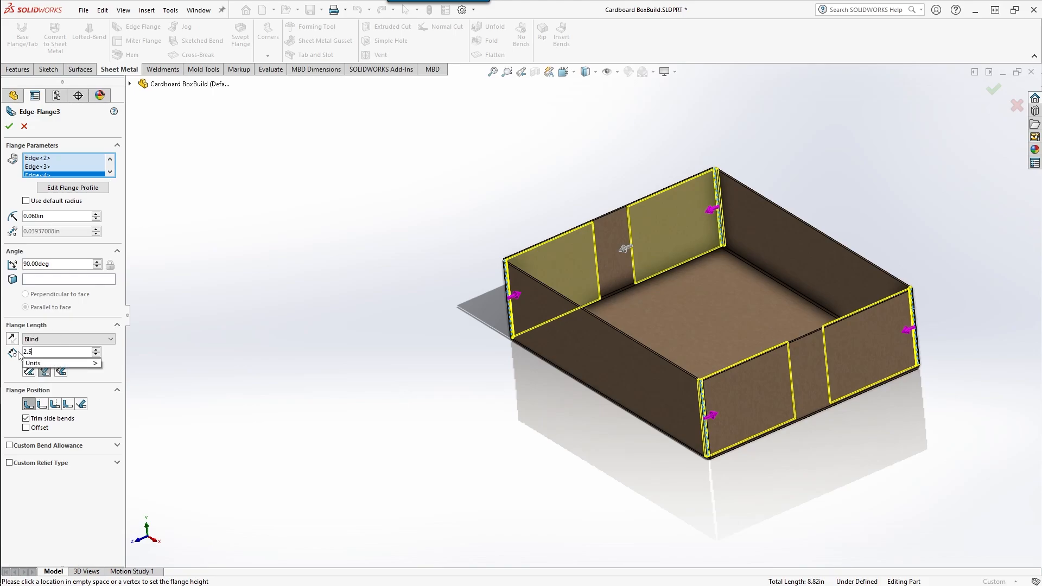
key(Return)
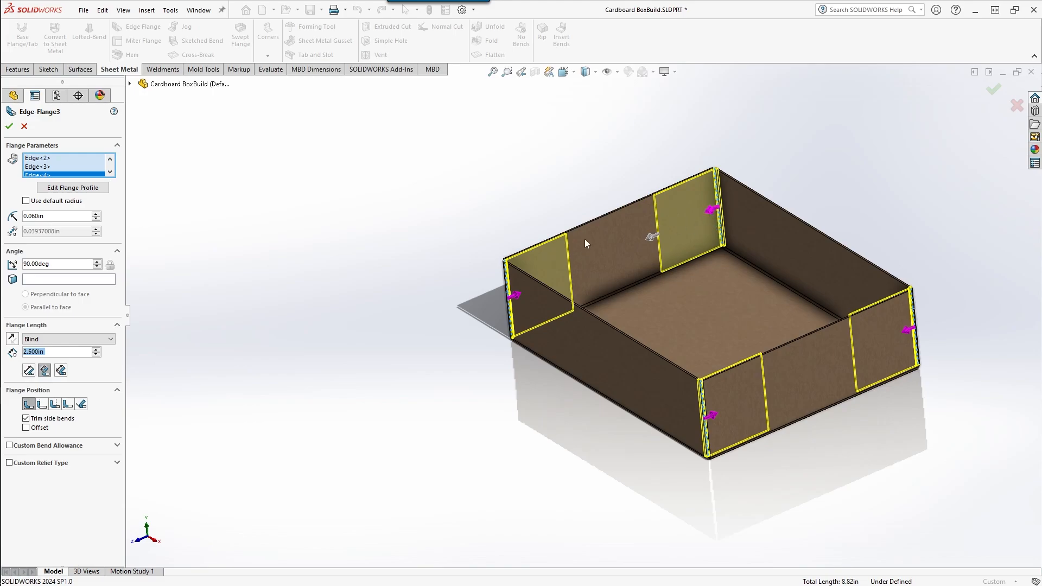
middle_drag(590, 265, 795, 236)
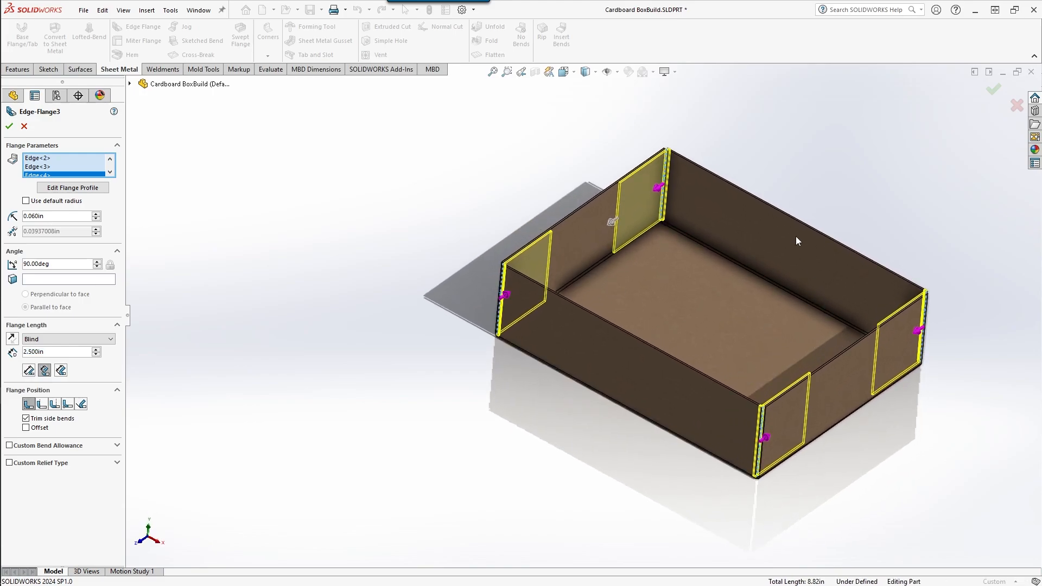
click(10, 126)
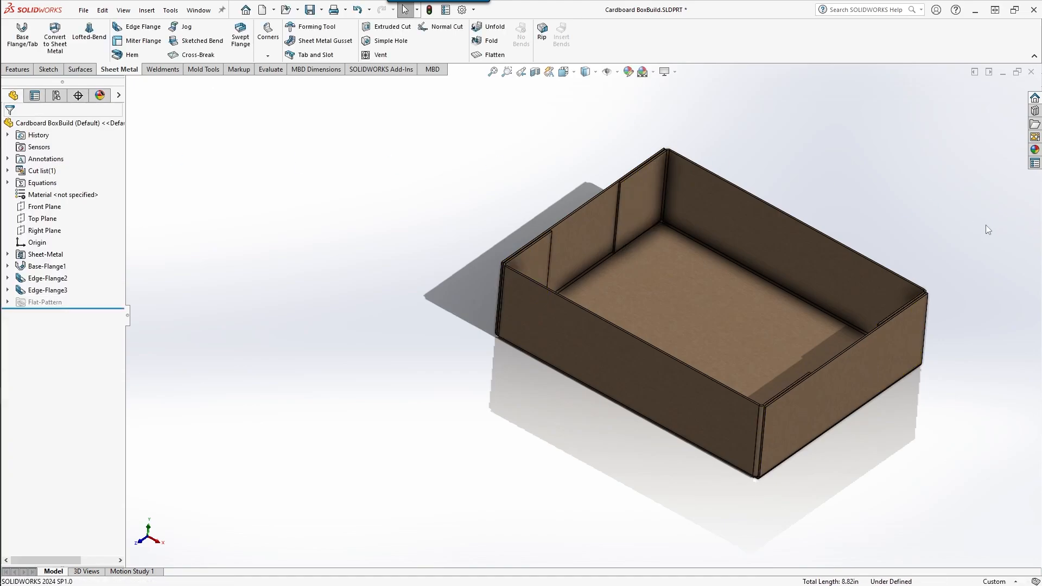
Start a Fillet and select the upper free corner edges of the two tabs at the back-left short wall.
mouse_move(982, 227)
middle_down()
mouse_move(949, 242)
mouse_move(969, 227)
middle_up()
key(f)
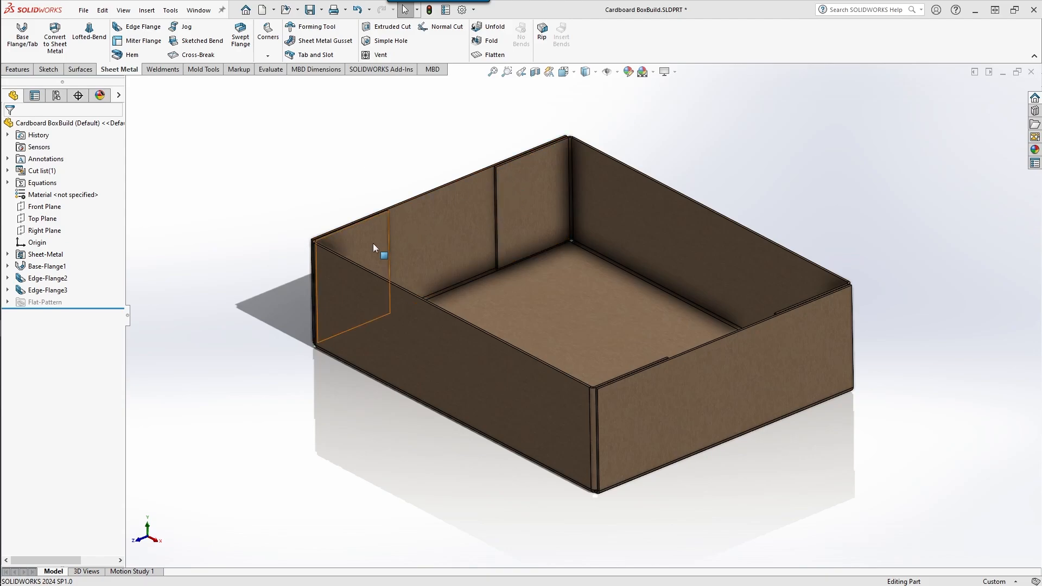
click(19, 70)
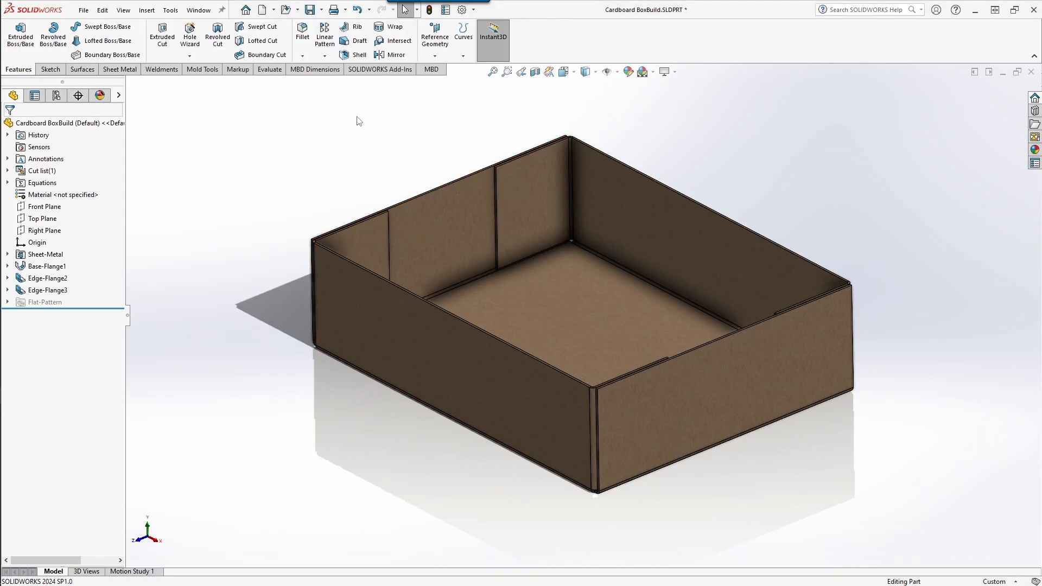
click(303, 38)
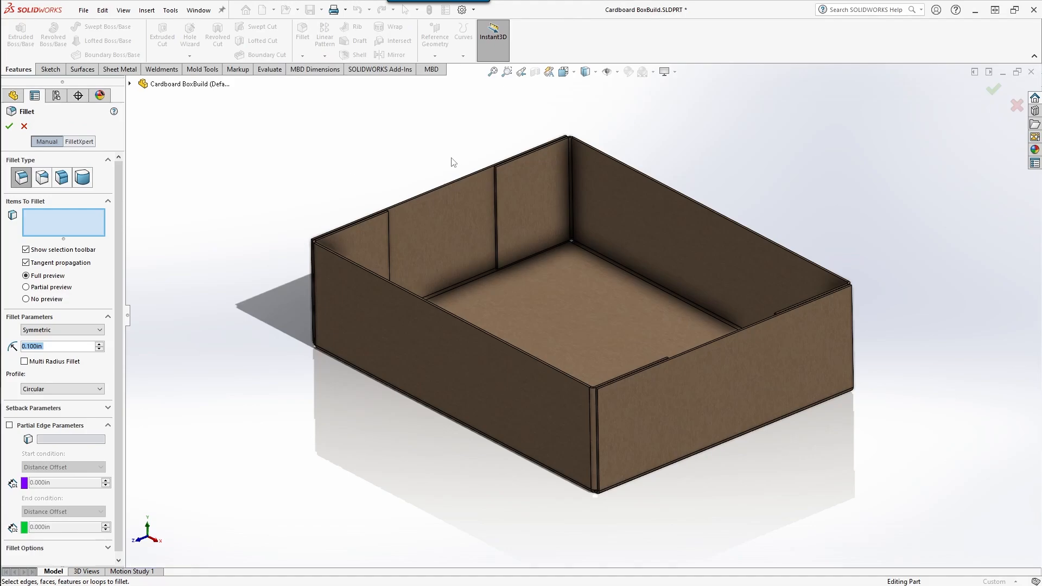
scroll(526, 201, down, 5)
click(586, 212)
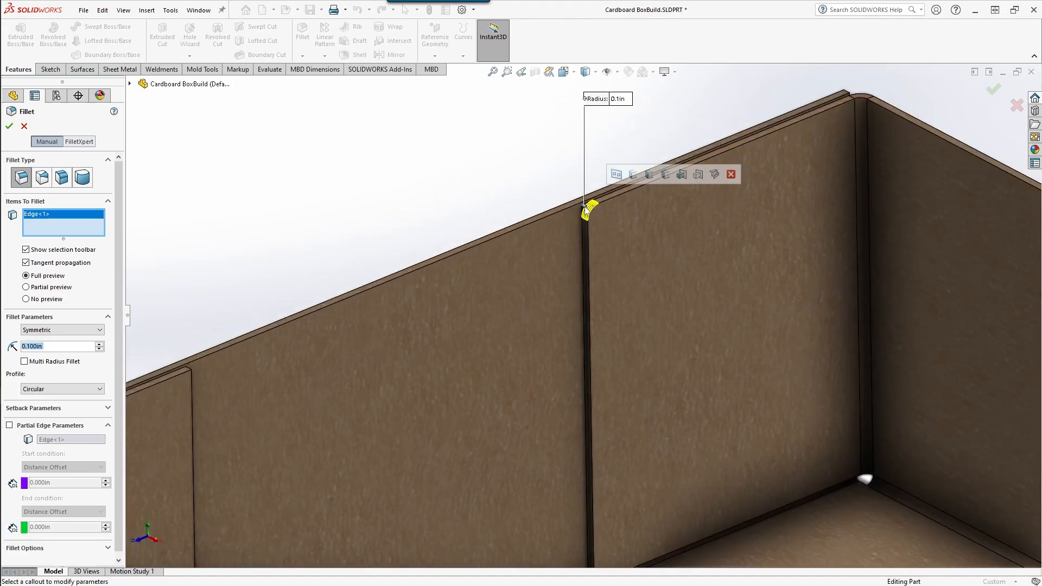
scroll(545, 274, up, 5)
scroll(446, 357, down, 2)
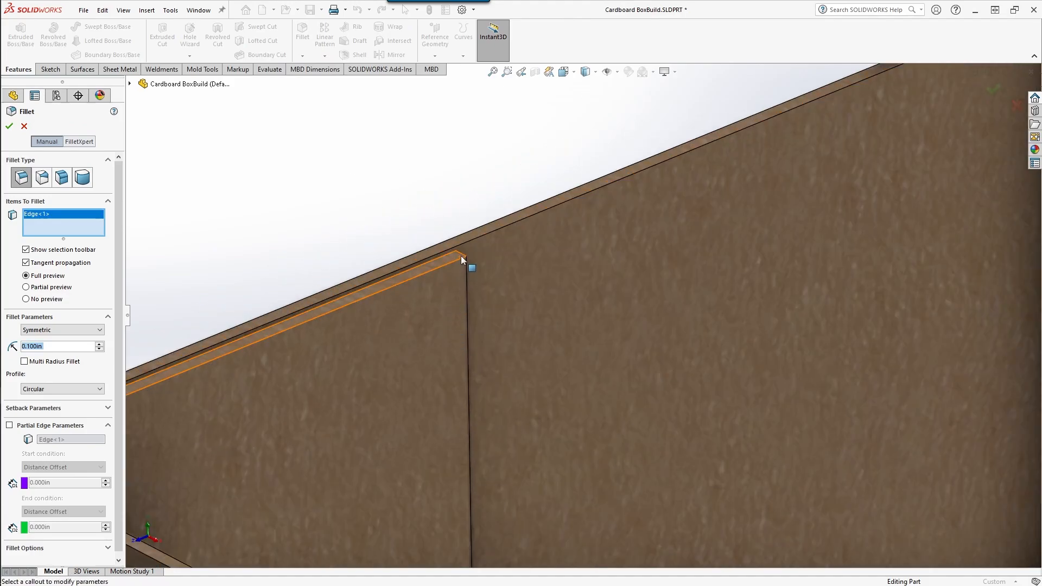
click(460, 257)
scroll(490, 278, up, 5)
scroll(490, 277, up, 5)
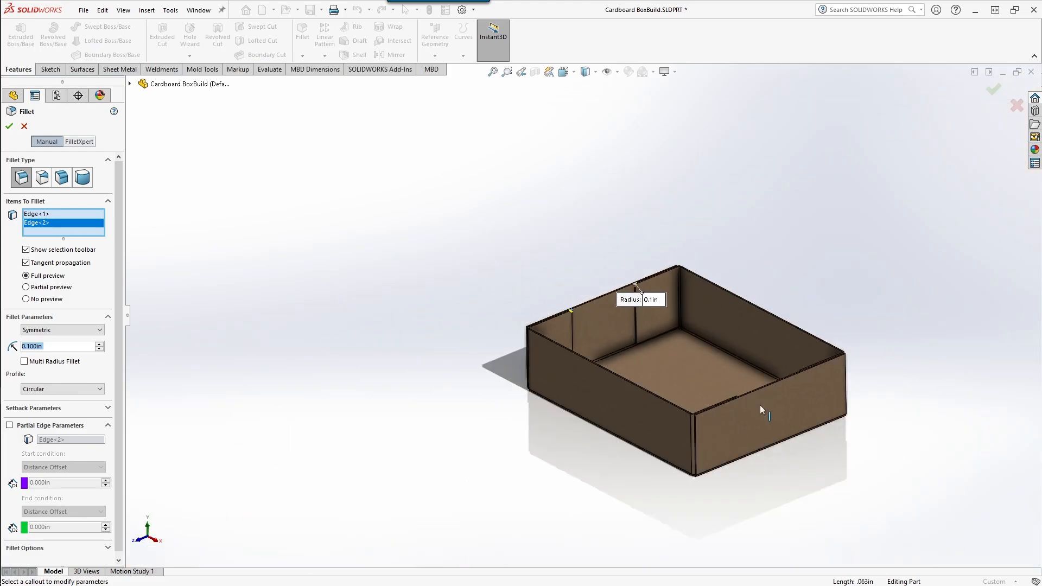
Add the upper corner edges of the two tabs at the opposite, front-right short wall to the fillet.
scroll(760, 405, down, 8)
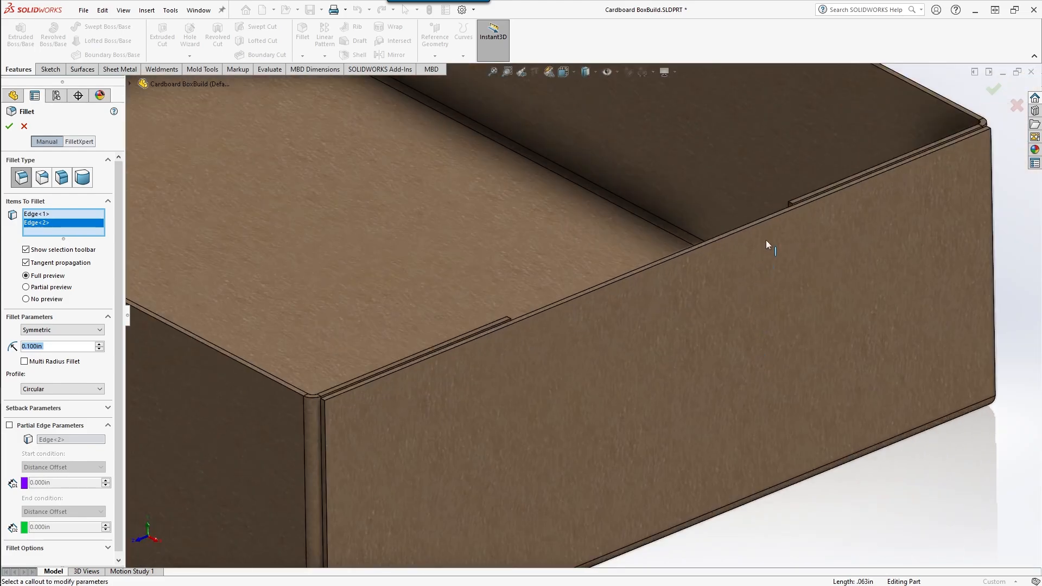
click(791, 205)
scroll(570, 311, down, 5)
click(433, 278)
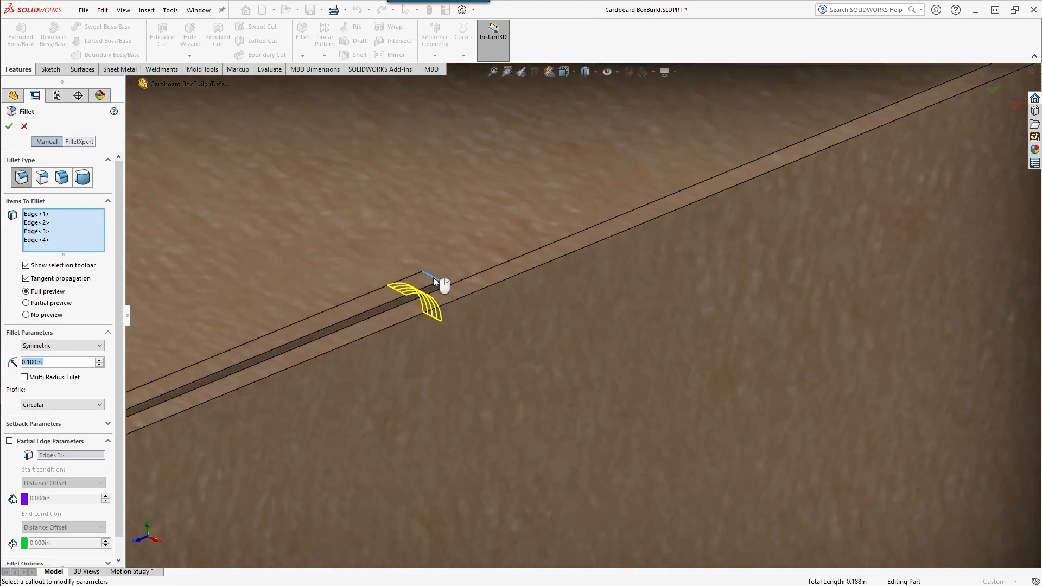
scroll(437, 278, up, 10)
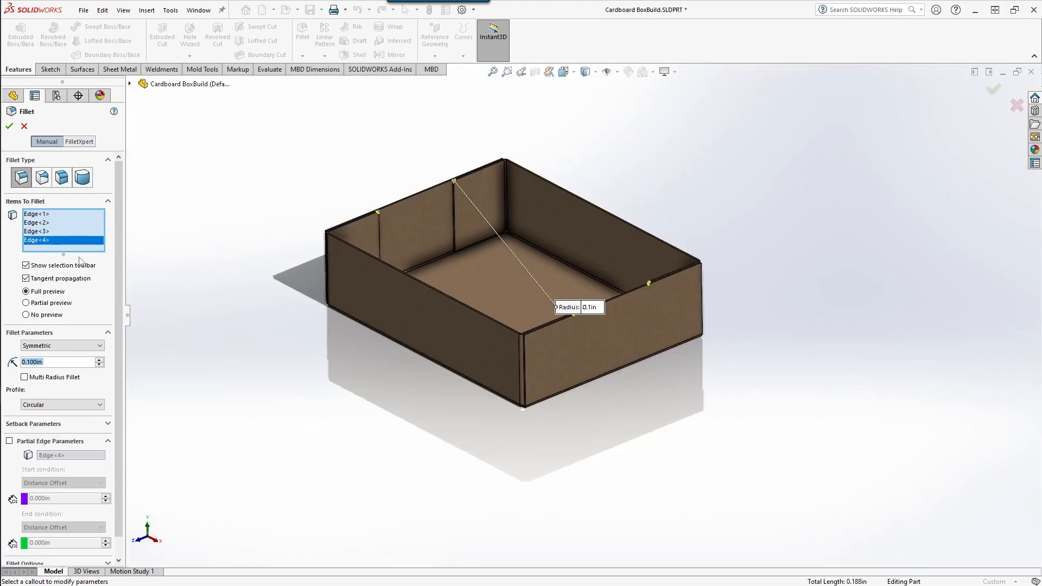
Enlarge the fillet radius until the tabs have large rounded upper corners and accept the fillet.
click(99, 360)
click(100, 359)
click(100, 359)
click(99, 359)
click(99, 359)
click(99, 359)
click(100, 359)
click(100, 359)
click(9, 127)
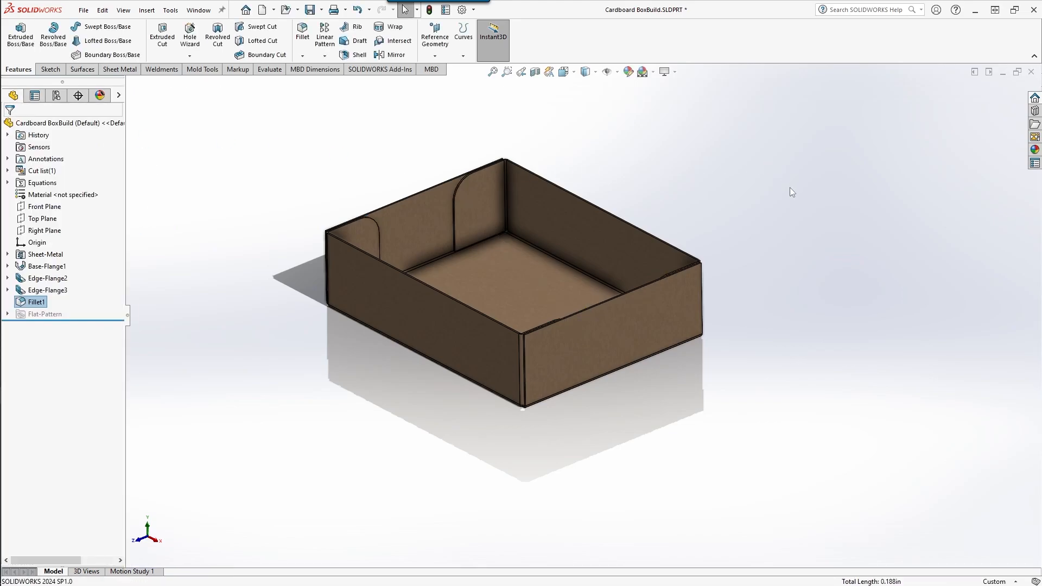
Look over the filleted corner tabs and save the part.
scroll(466, 211, down, 3)
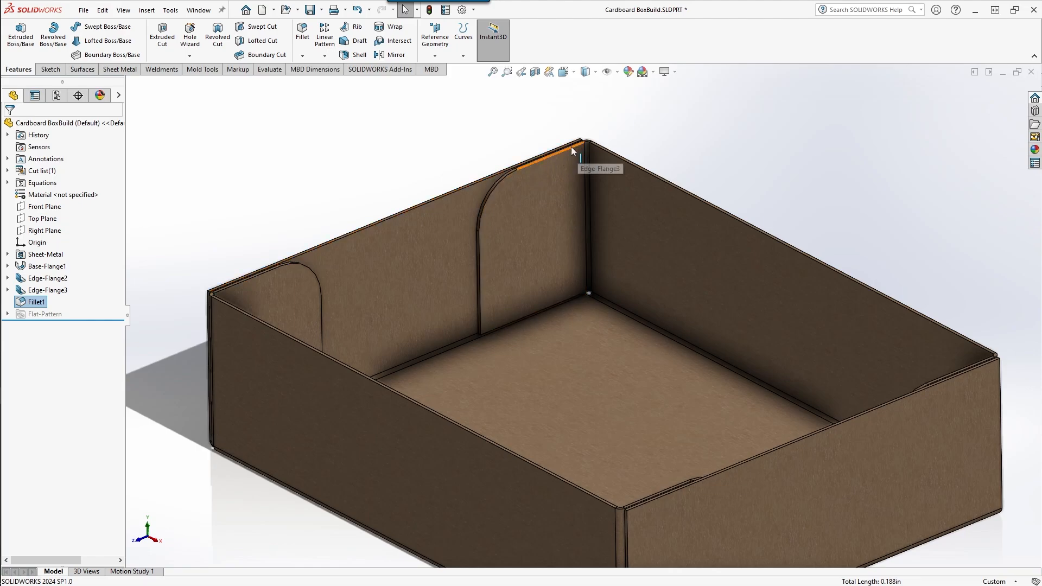
scroll(536, 163, up, 5)
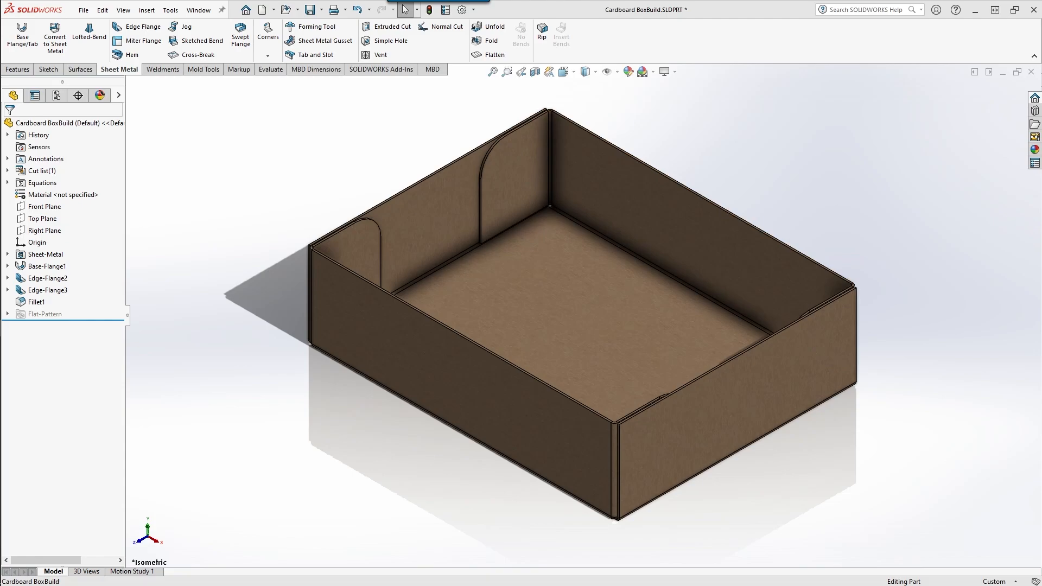
key(ctrl+s)
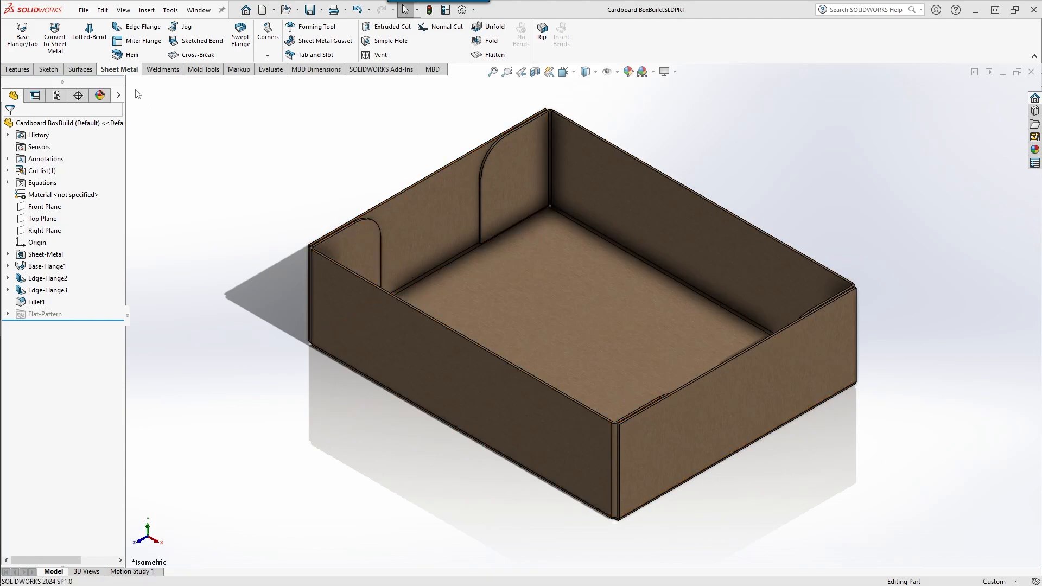
Start a Hem on the back-left short wall's top edge, with its bend outside and the Open type.
click(130, 54)
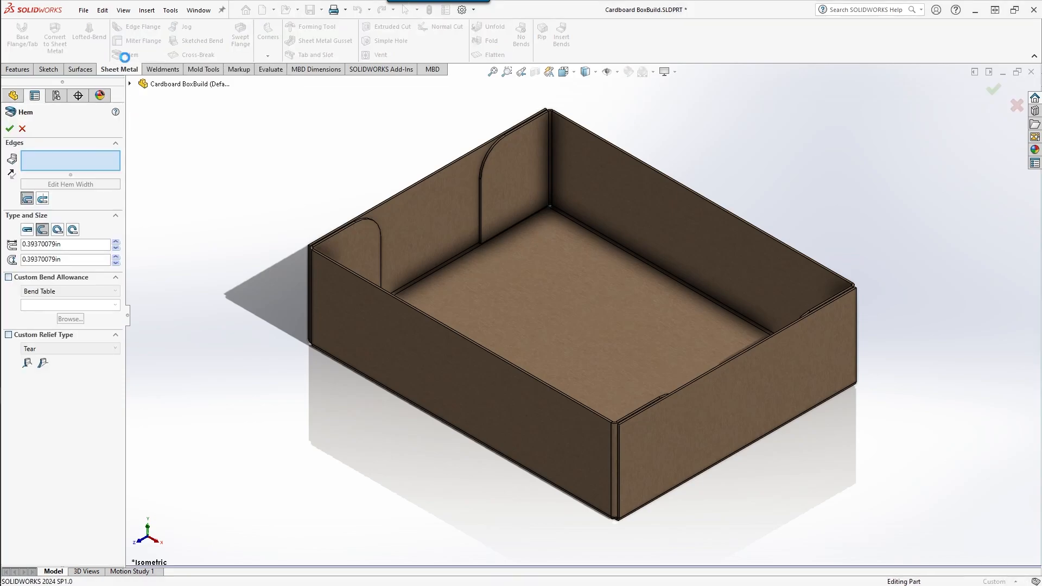
click(417, 183)
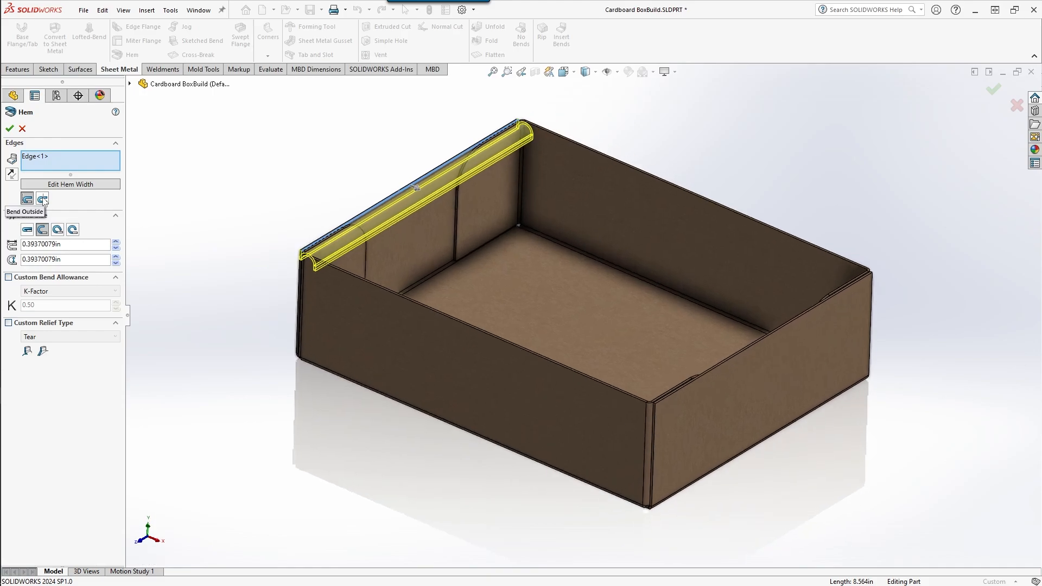
key(ctrl+1)
scroll(296, 261, down, 5)
scroll(359, 257, down, 3)
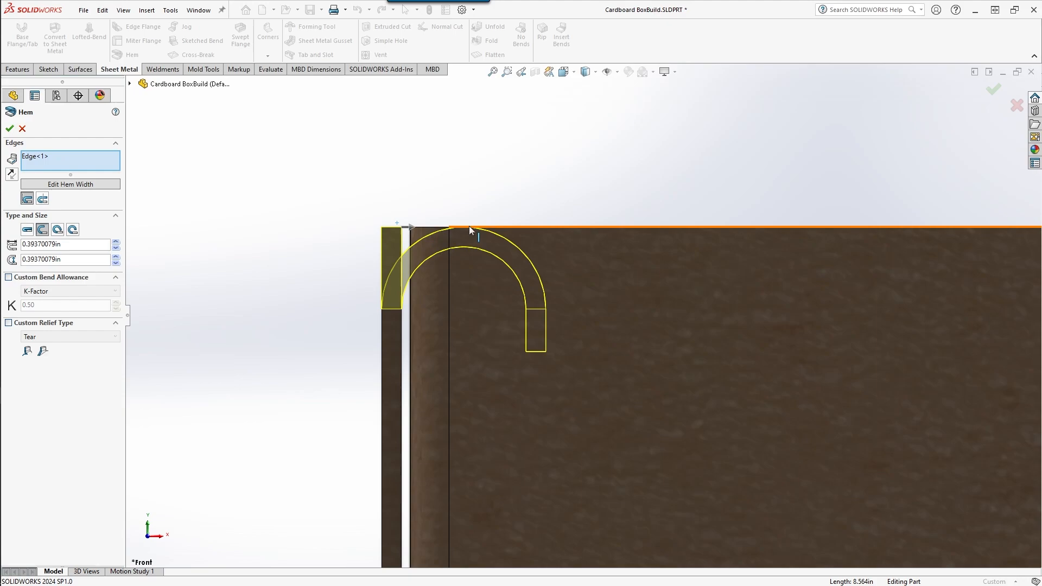
click(43, 200)
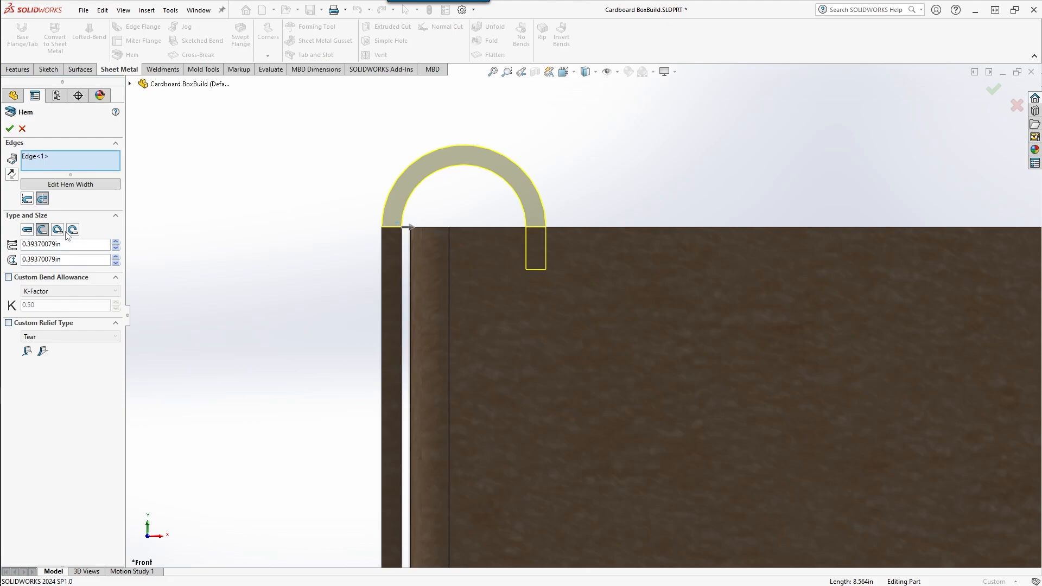
click(27, 230)
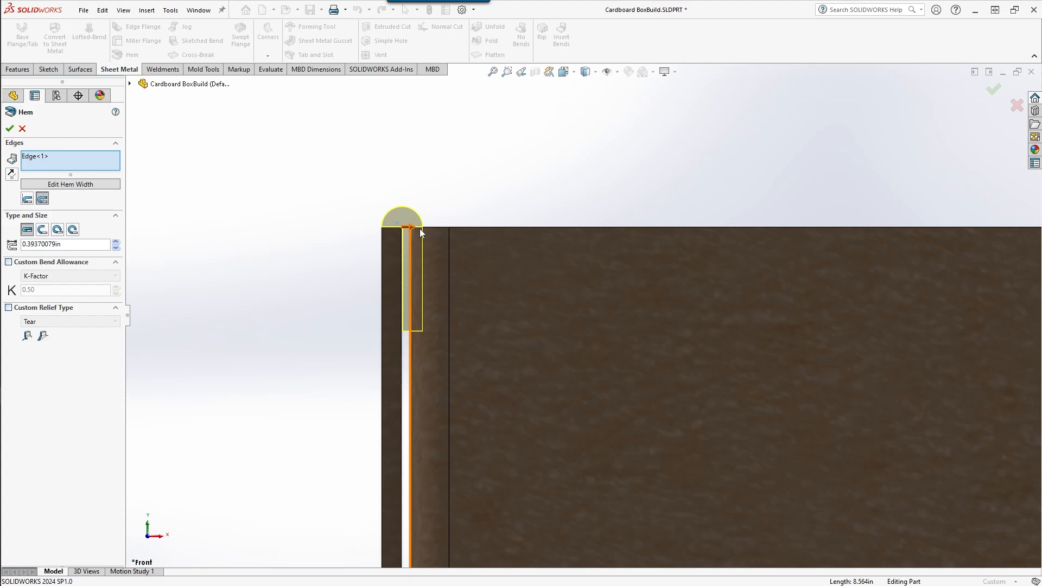
click(43, 230)
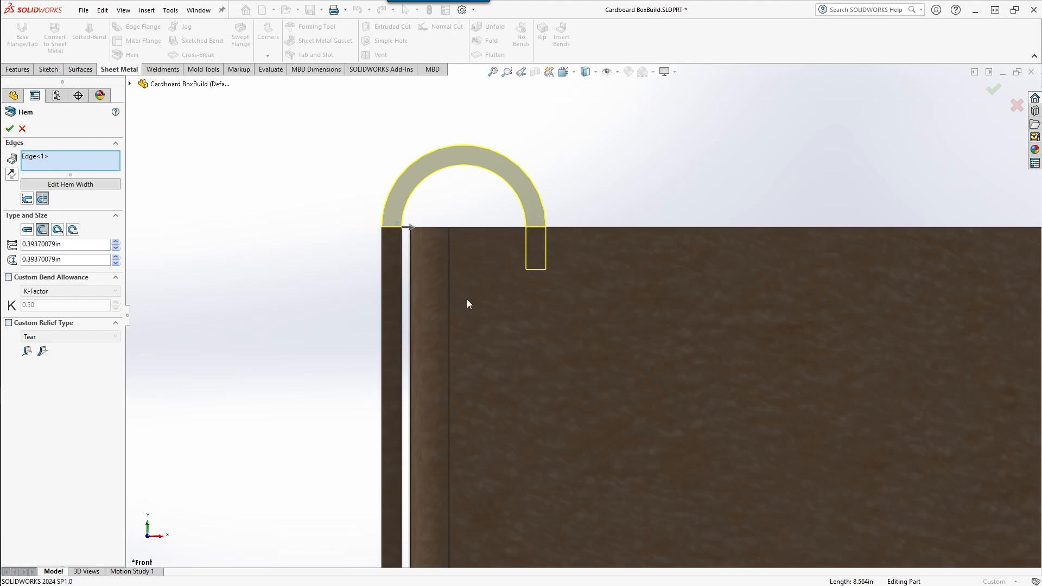
Try a hem gap distance of 0.08 in on the short wall.
scroll(465, 301, up, 5)
scroll(597, 489, down, 6)
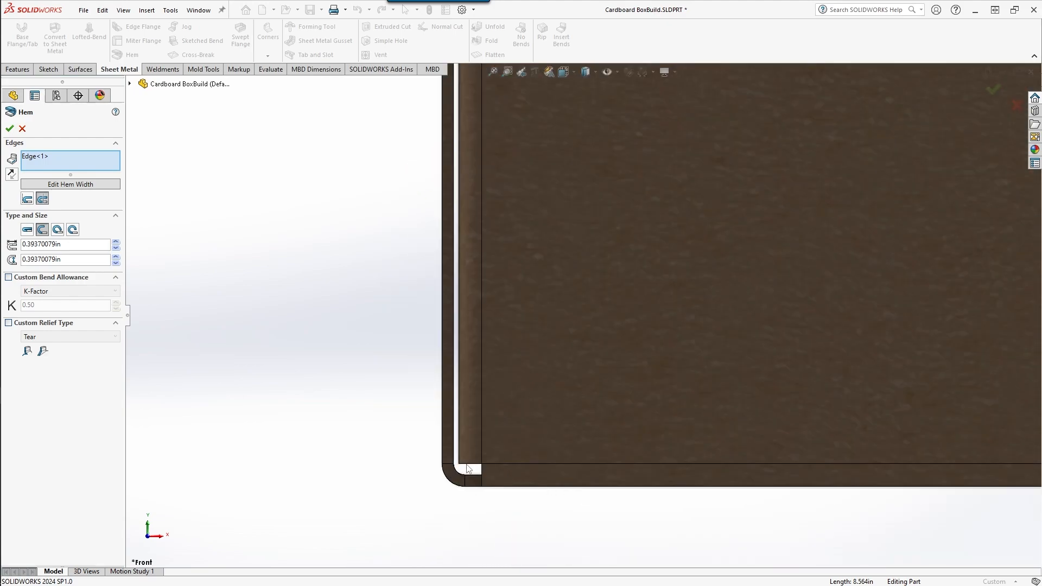
scroll(476, 480, up, 3)
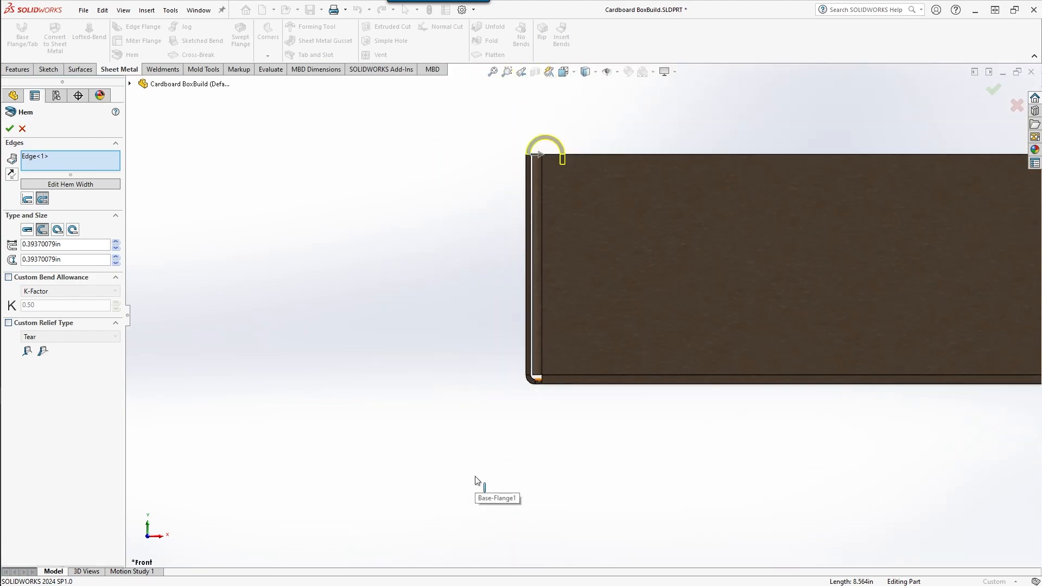
scroll(580, 186, down, 4)
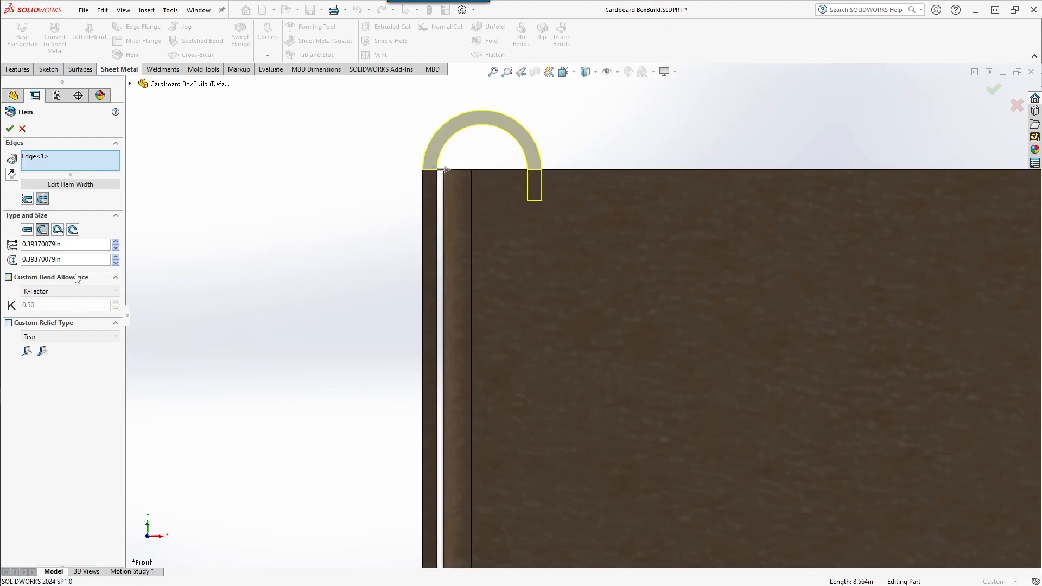
click(74, 260)
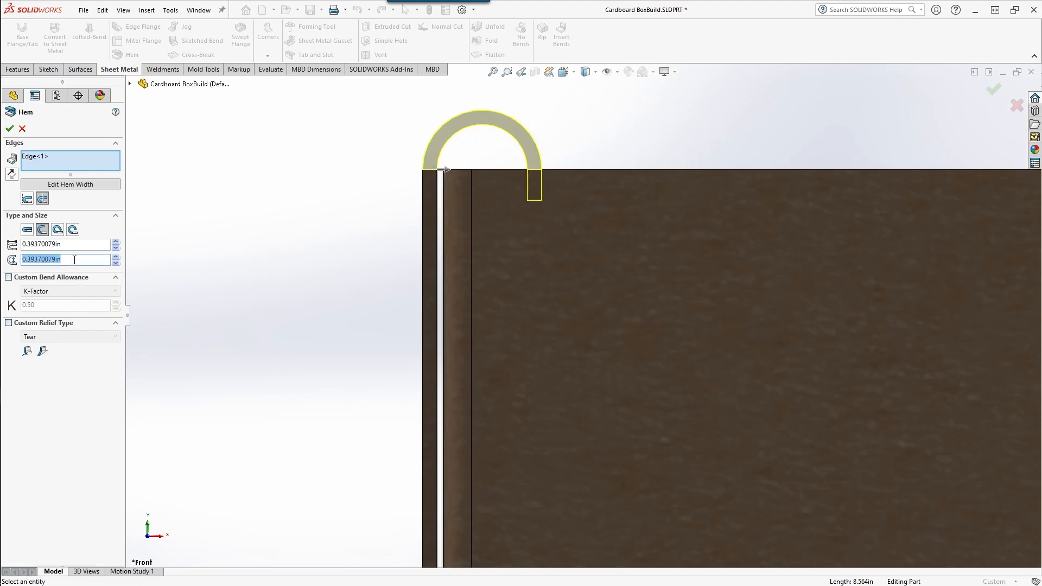
text(0.08)
key(Return)
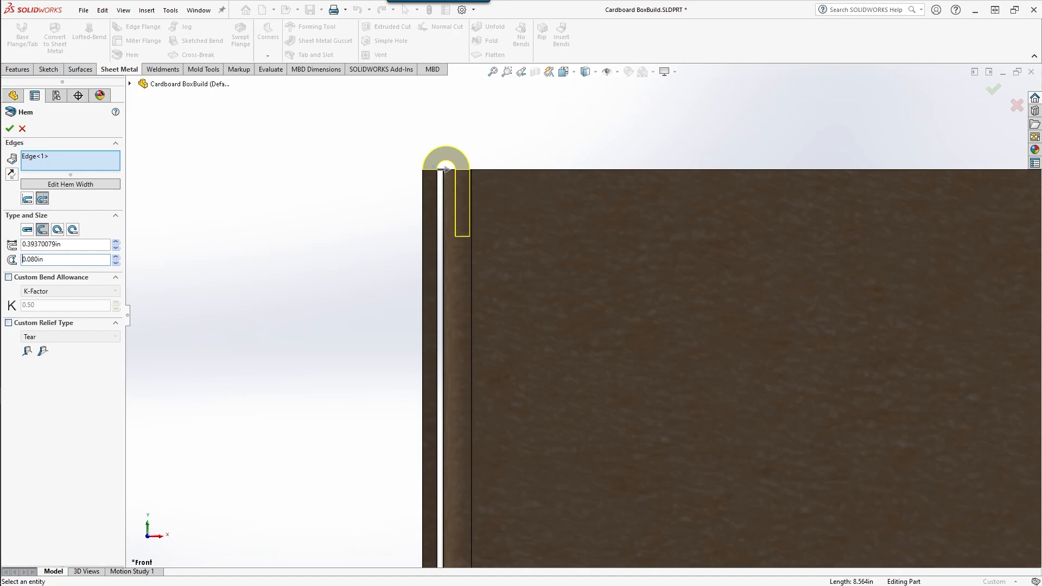
Check the hem's clearance over the corner tab and set its gap distance to 0.1 in.
mouse_move(496, 161)
middle_down()
mouse_move(478, 172)
mouse_move(497, 178)
middle_up()
scroll(477, 164, down, 7)
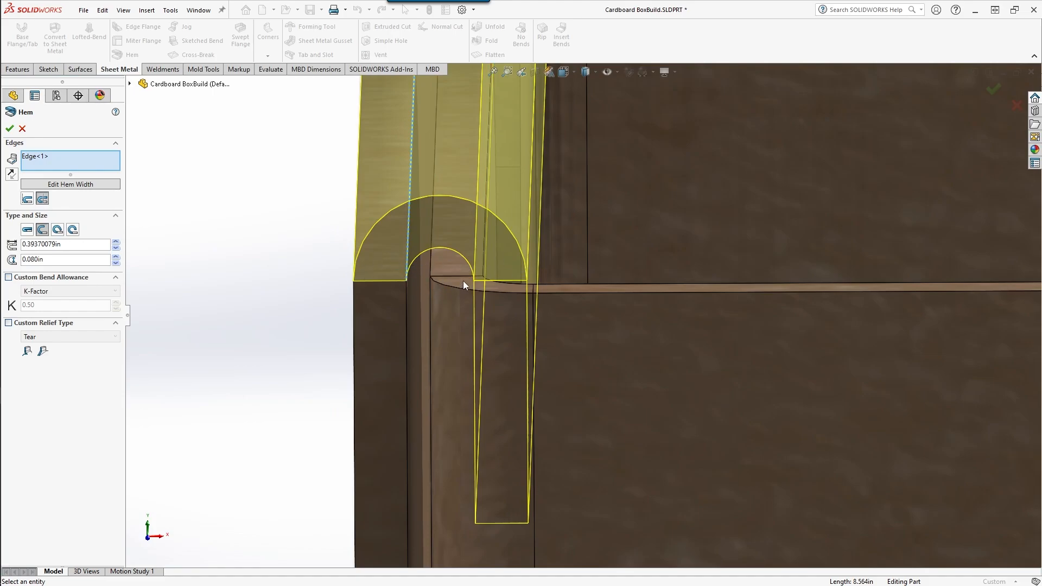
scroll(463, 280, up, 1)
click(59, 259)
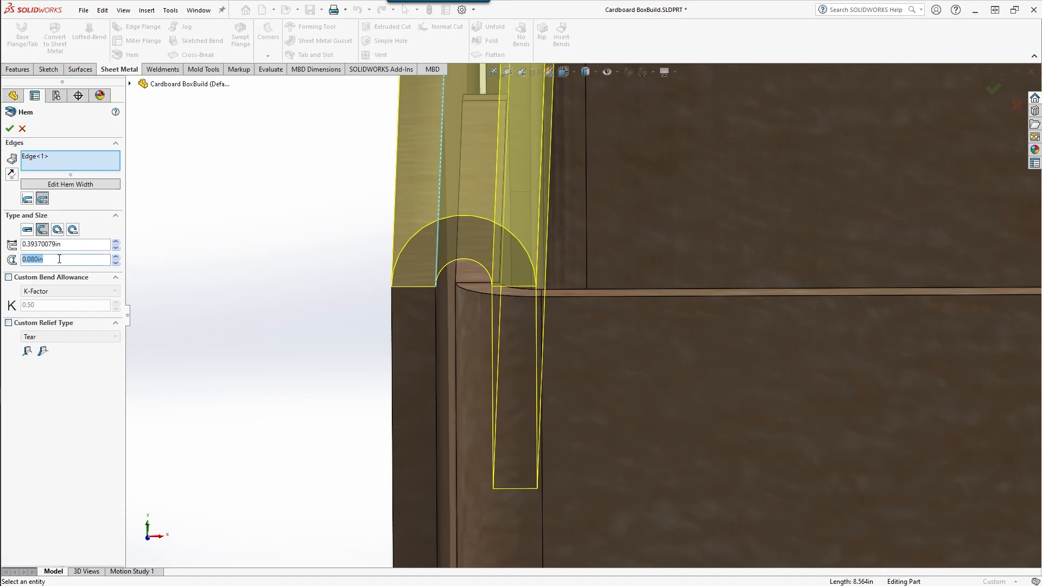
text(0.1)
key(Return)
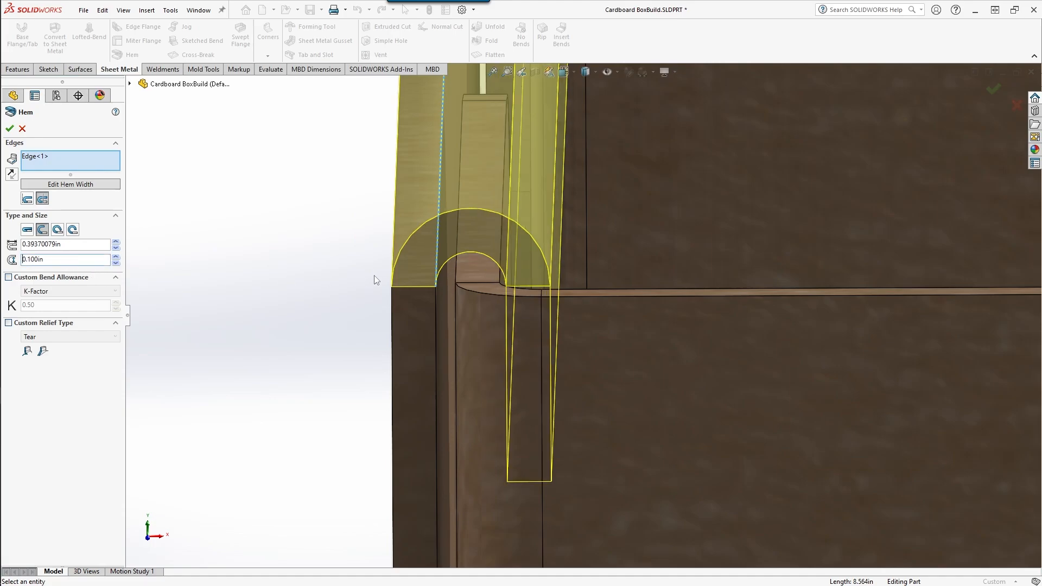
Set the hem's length to 3 in and check its lower end against the box floor from the front.
scroll(374, 280, up, 4)
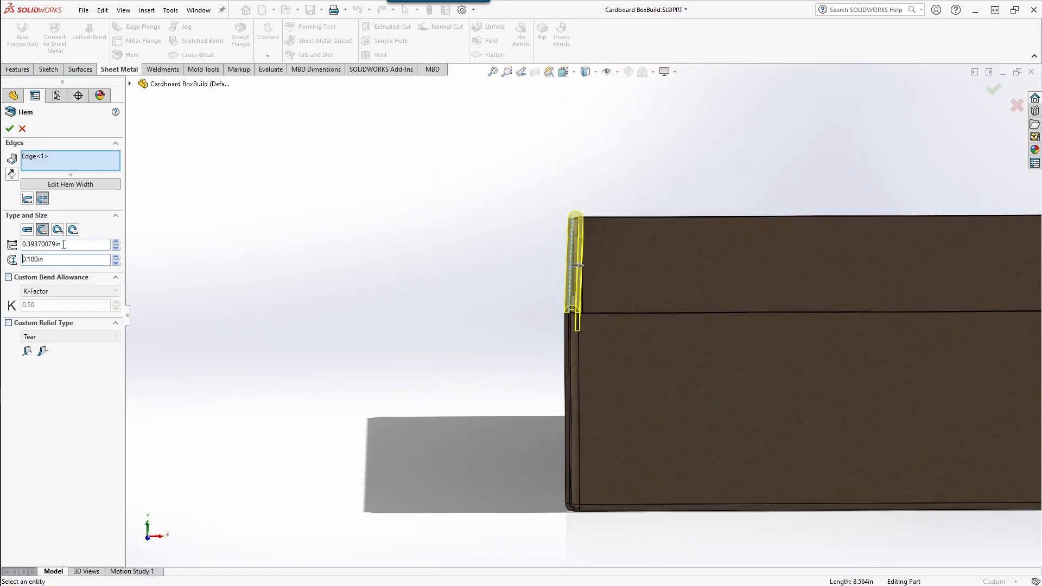
click(64, 244)
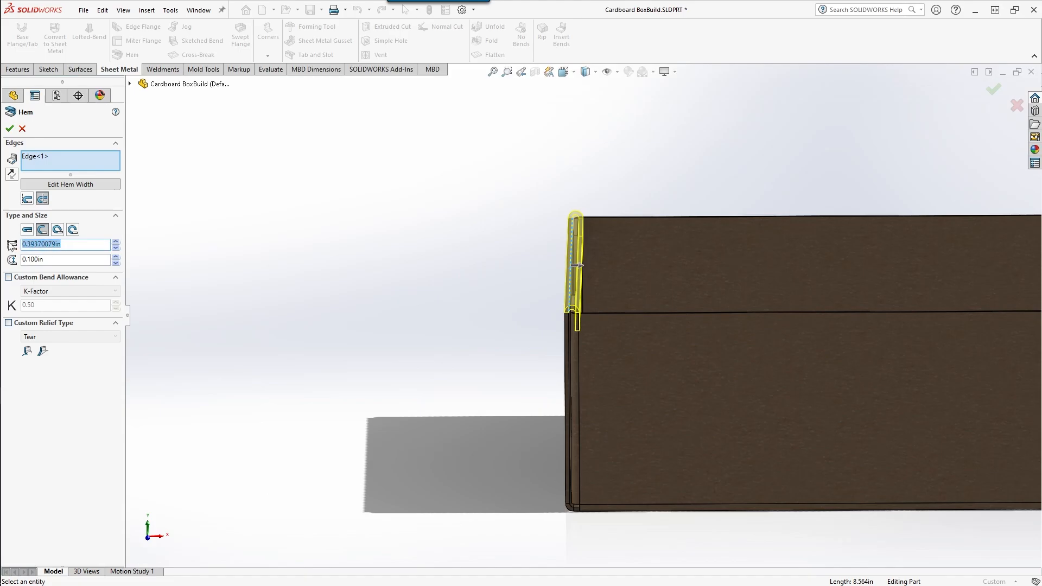
text(3)
key(Return)
scroll(587, 488, down, 6)
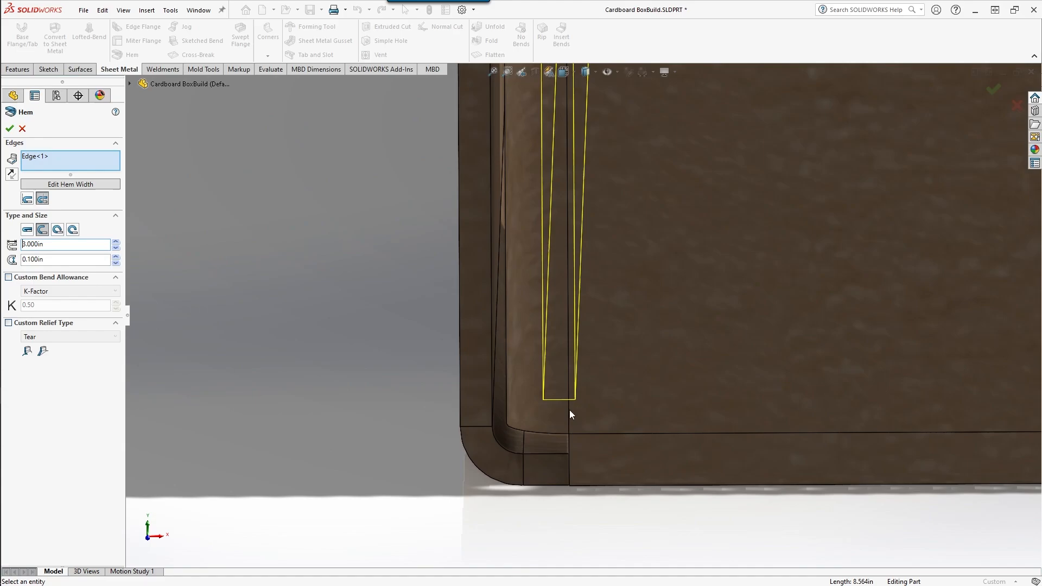
key(ctrl+1)
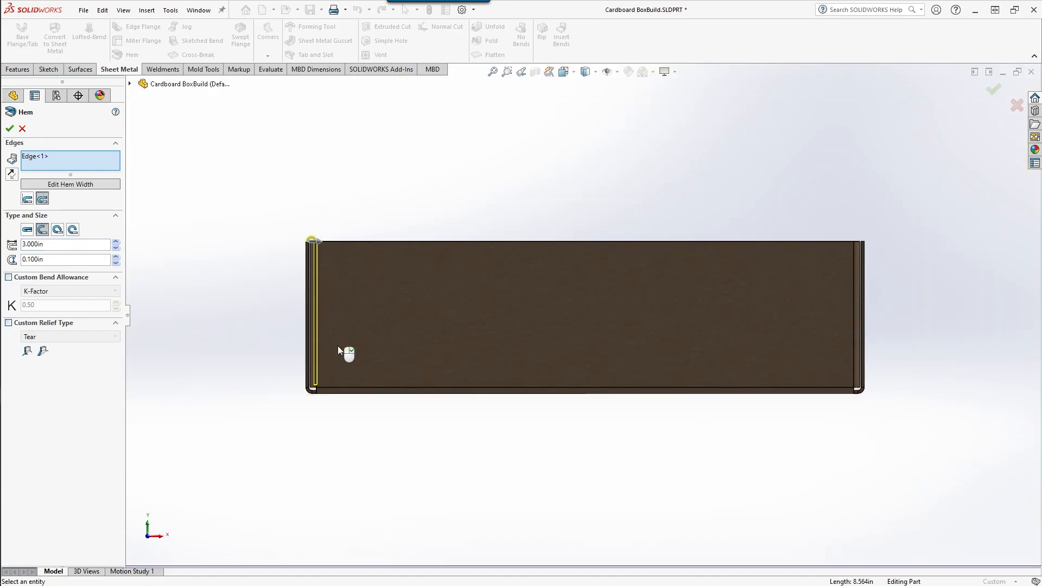
scroll(320, 405, down, 5)
scroll(513, 279, down, 5)
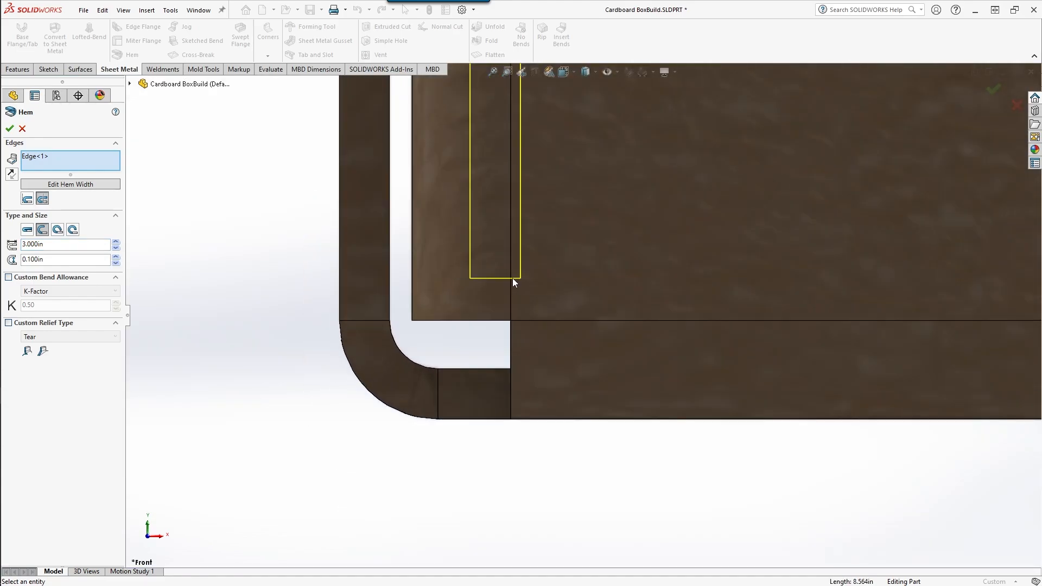
Increase the hem's length to 3.1 in and inspect the folded-over wall inside the box.
click(115, 242)
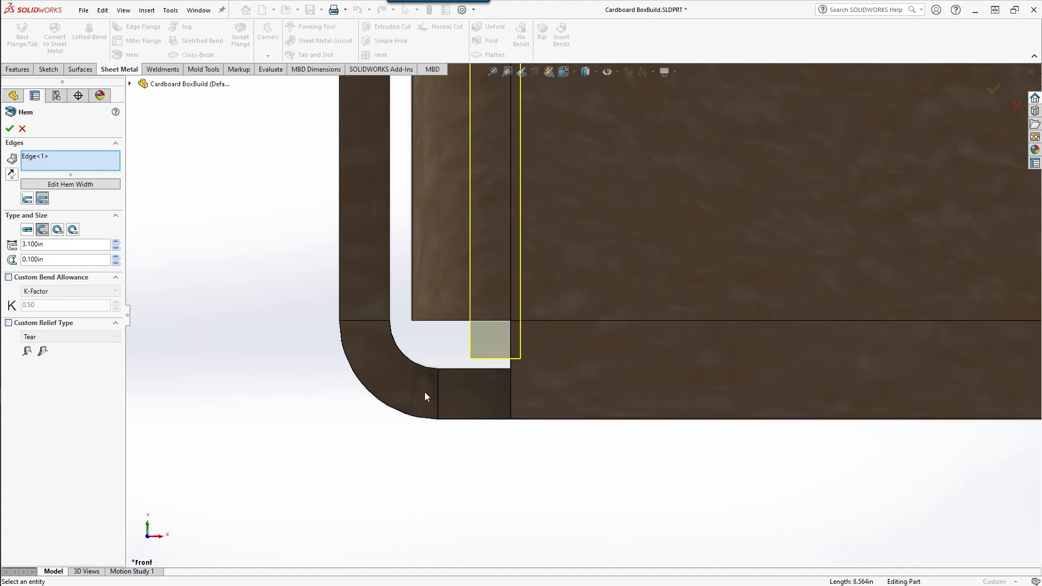
scroll(496, 383, up, 10)
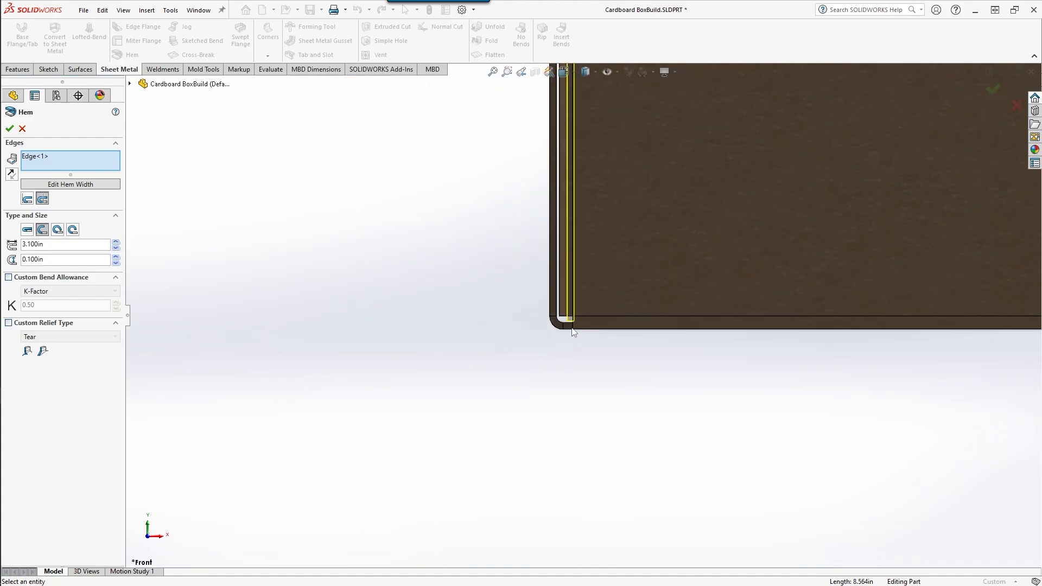
middle_drag(649, 256, 627, 262)
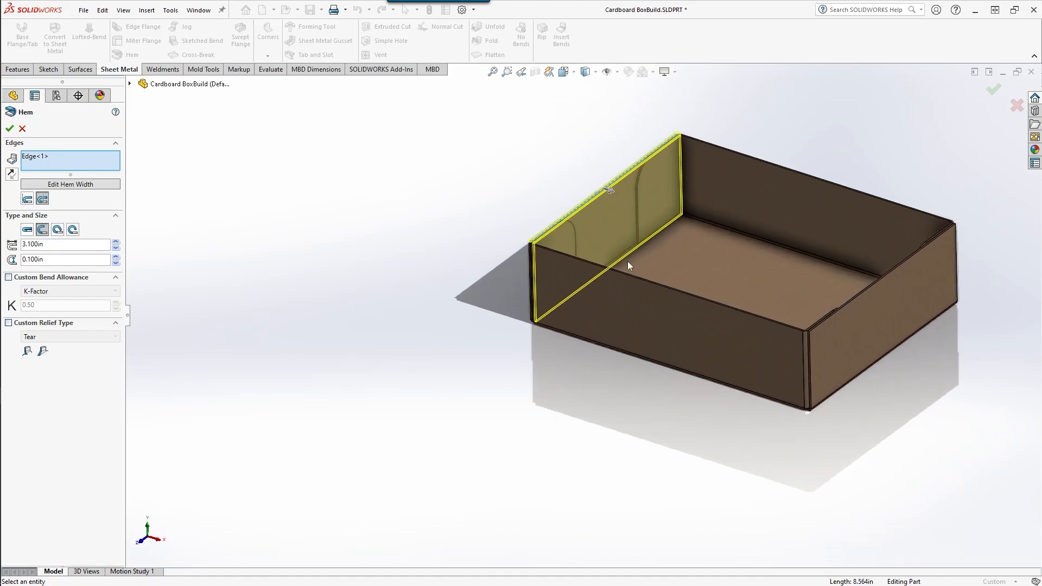
Add the top edge of the opposite short wall to the hem and reverse its direction to fold into the box.
scroll(635, 228, down, 5)
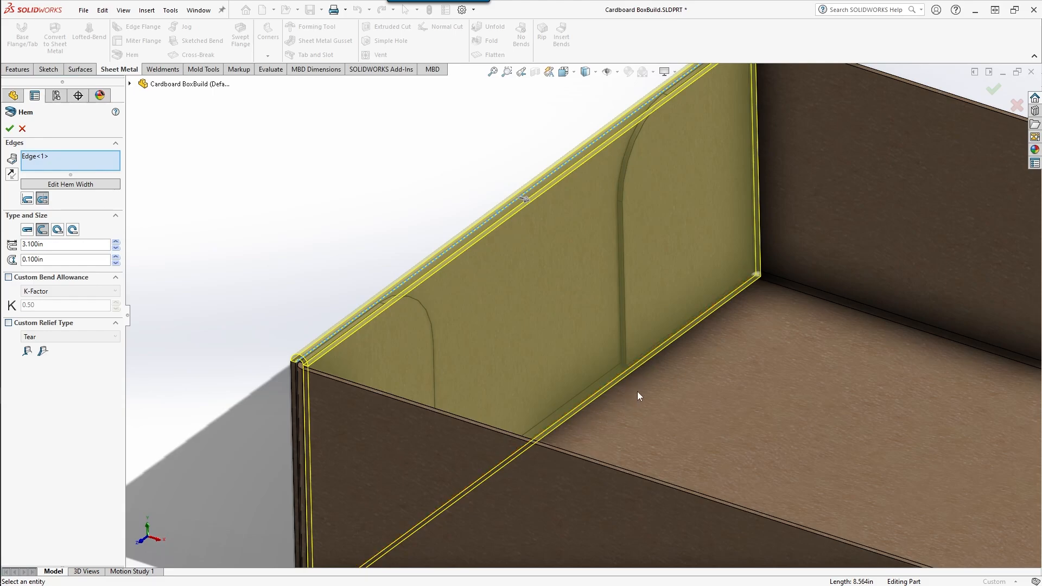
scroll(635, 416, up, 10)
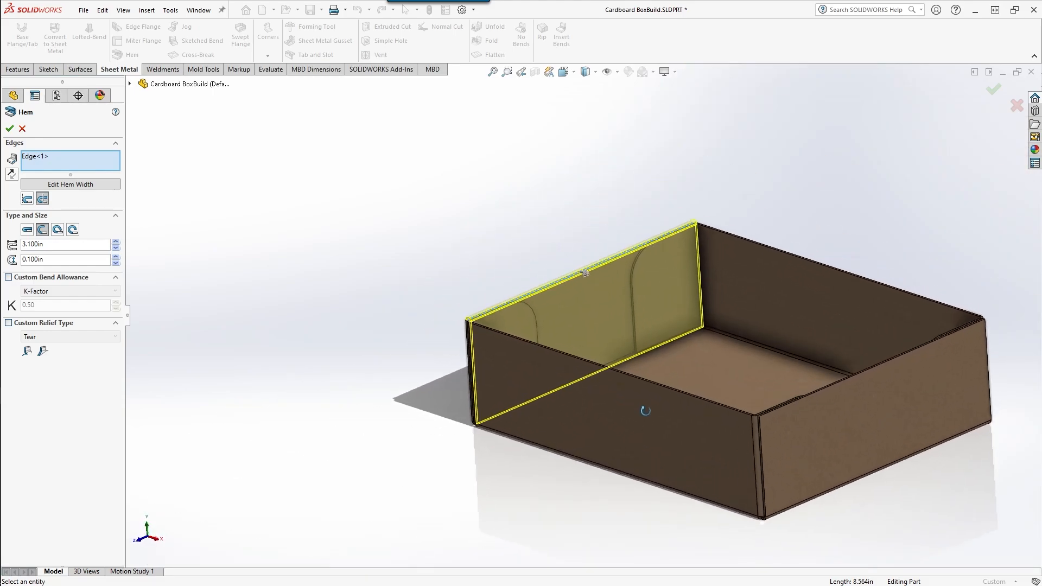
click(83, 159)
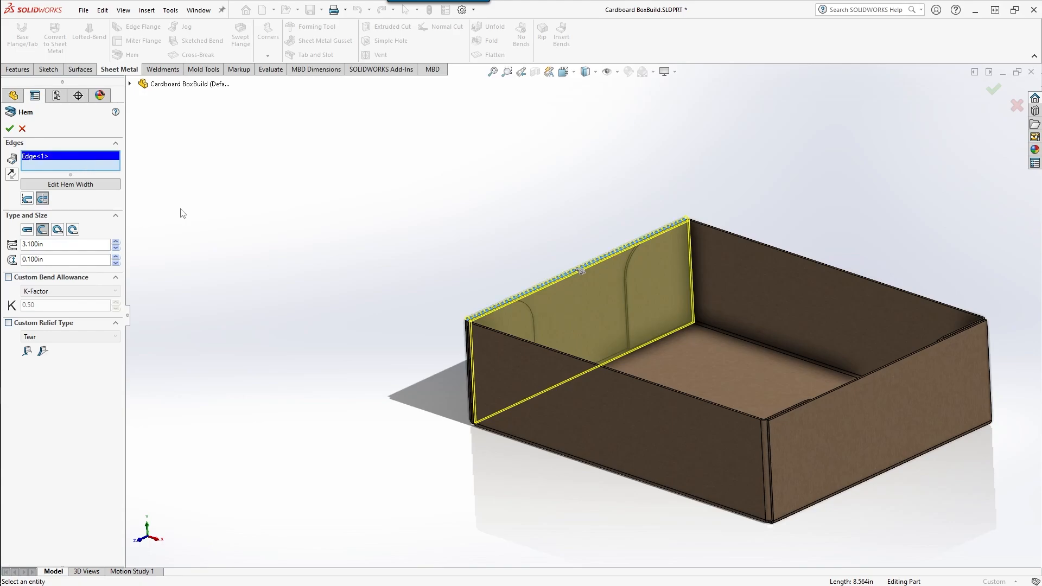
click(831, 392)
middle_drag(838, 395, 791, 428)
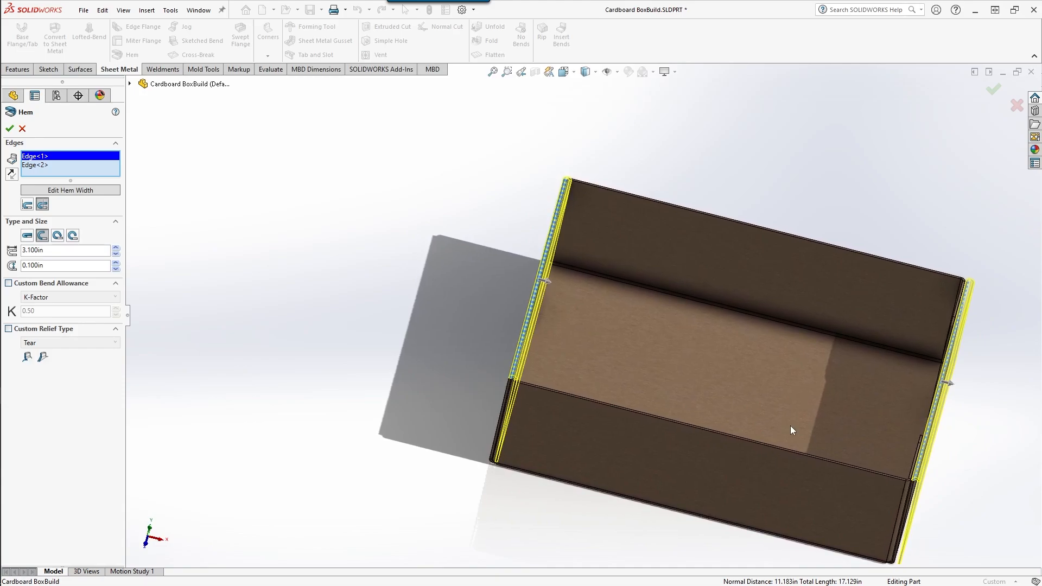
click(950, 386)
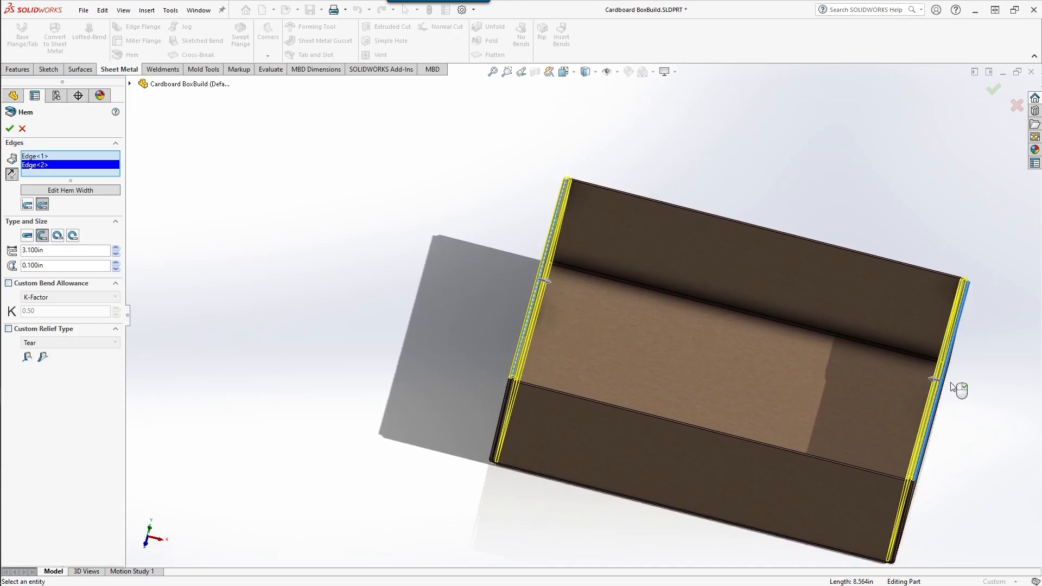
Check both inward-folding hems from above and from the side, accept the Hem feature and show the box in isometric view.
scroll(955, 401, down, 3)
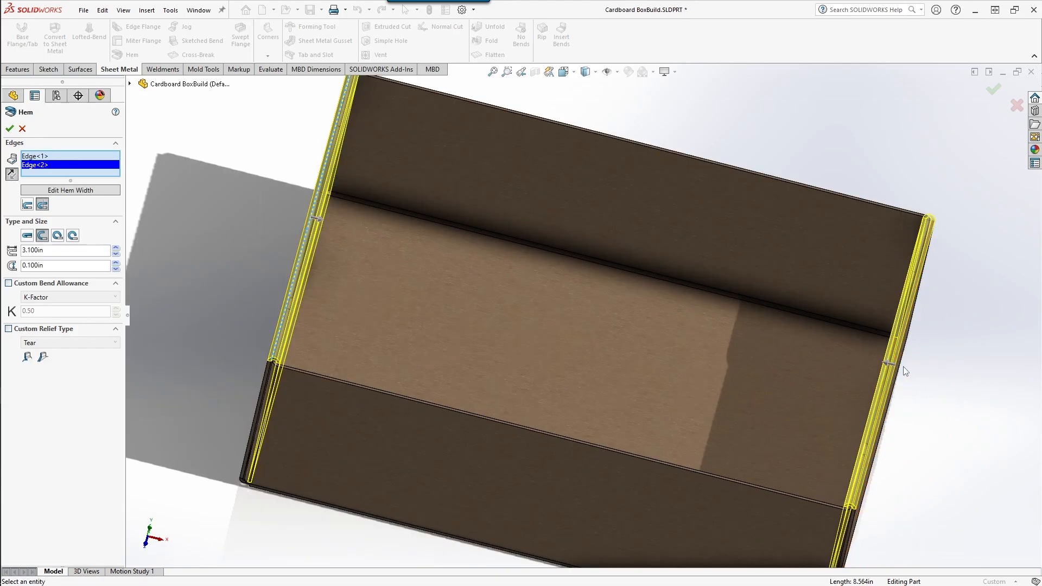
scroll(921, 399, up, 5)
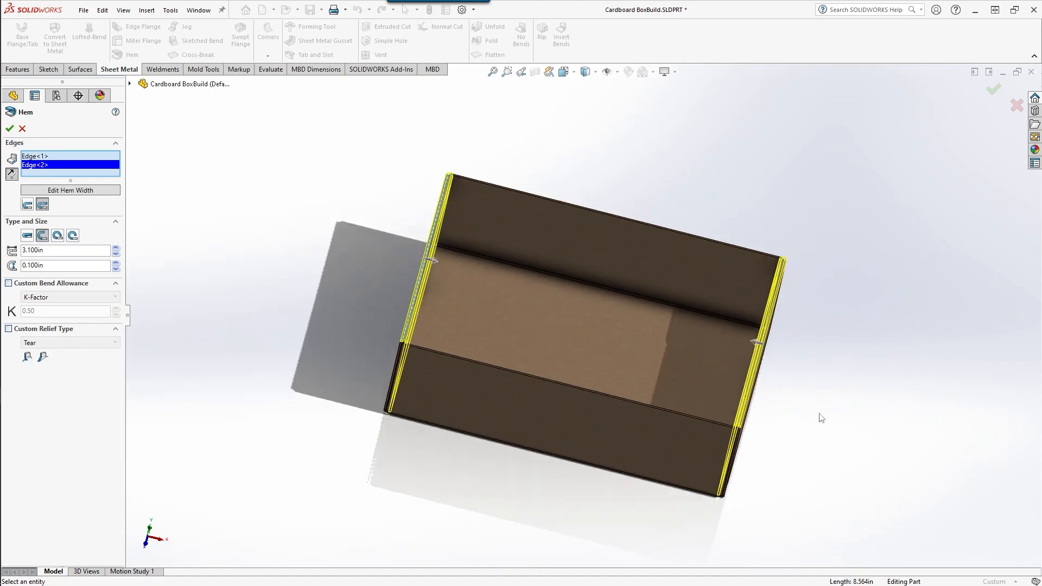
middle_drag(819, 418, 812, 329)
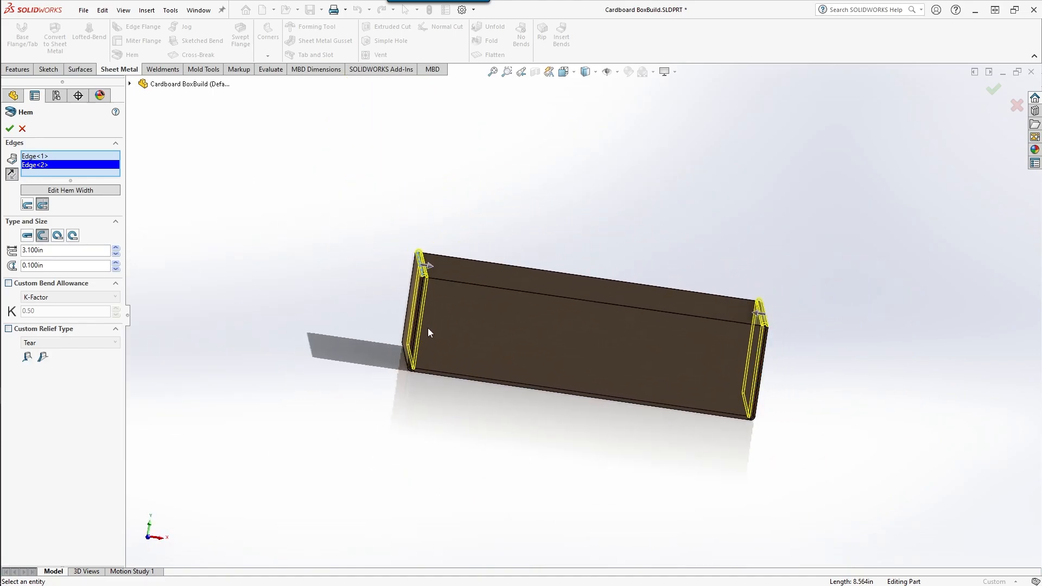
click(10, 129)
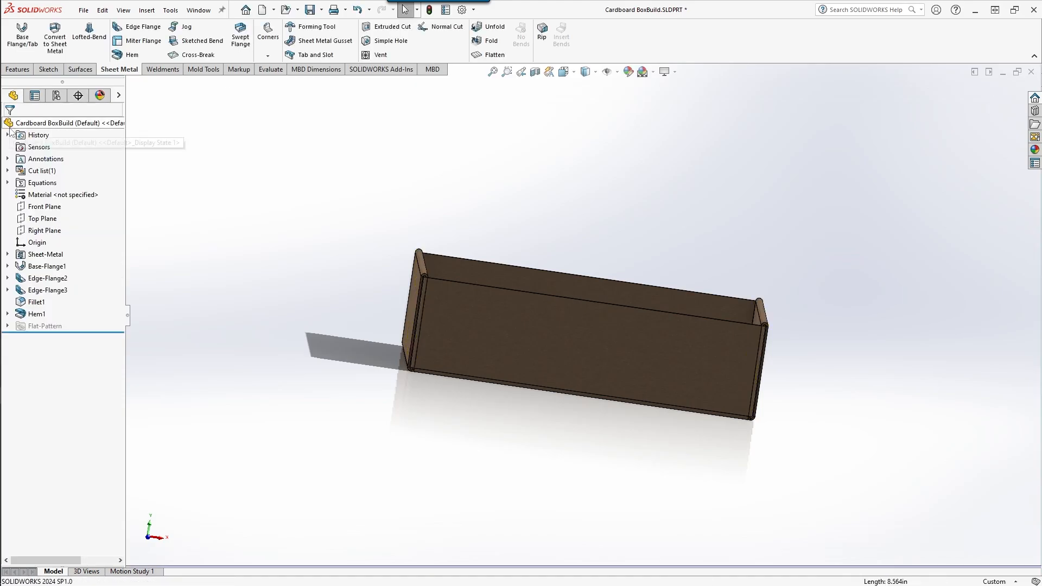
key(ctrl+7)
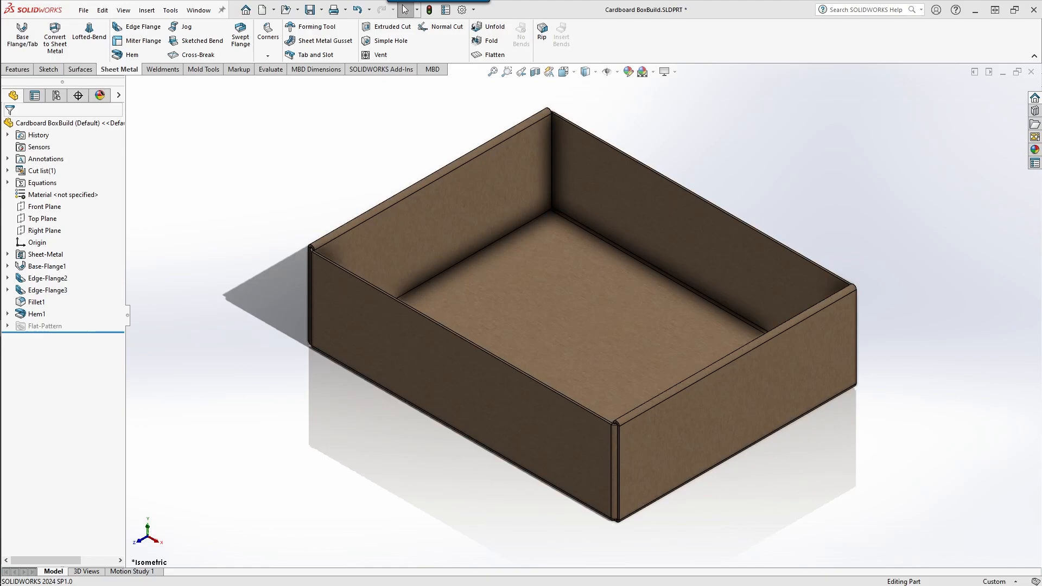
Start a Tab and Slot feature using the folded wall's lower edge for the tabs and the underside of the box floor for the slots.
click(303, 55)
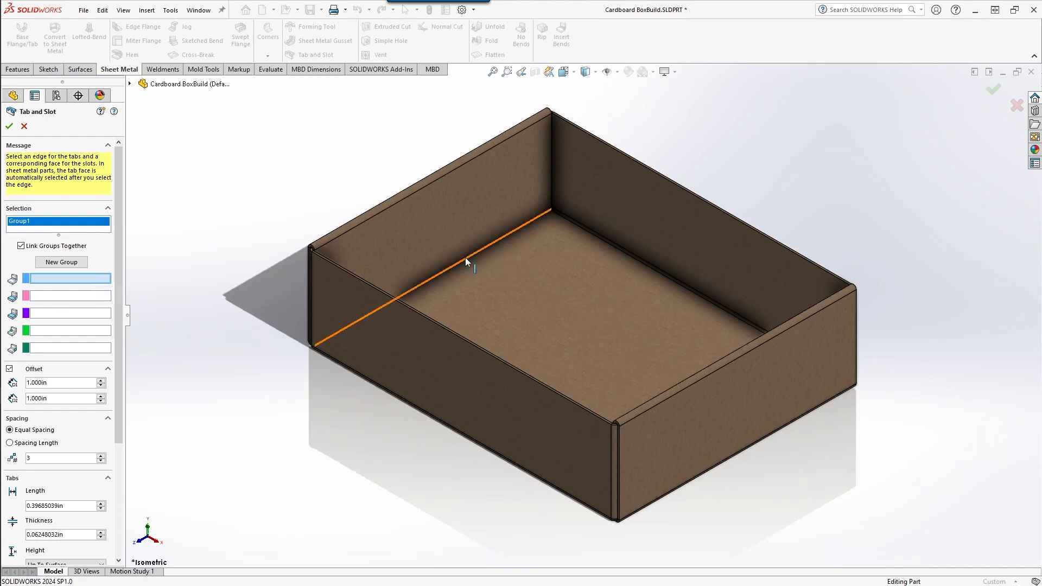
click(466, 259)
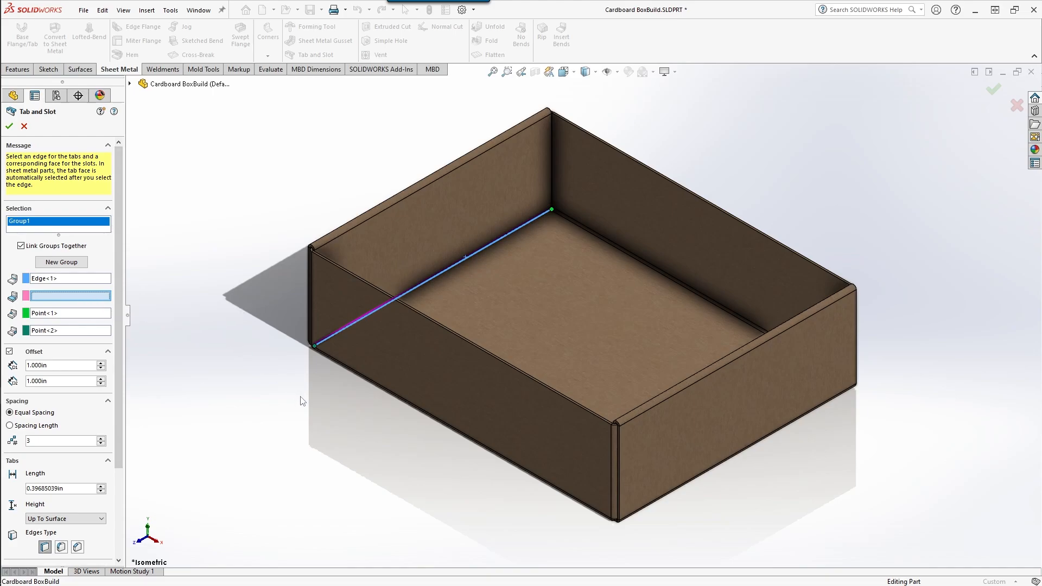
middle_drag(302, 401, 408, 380)
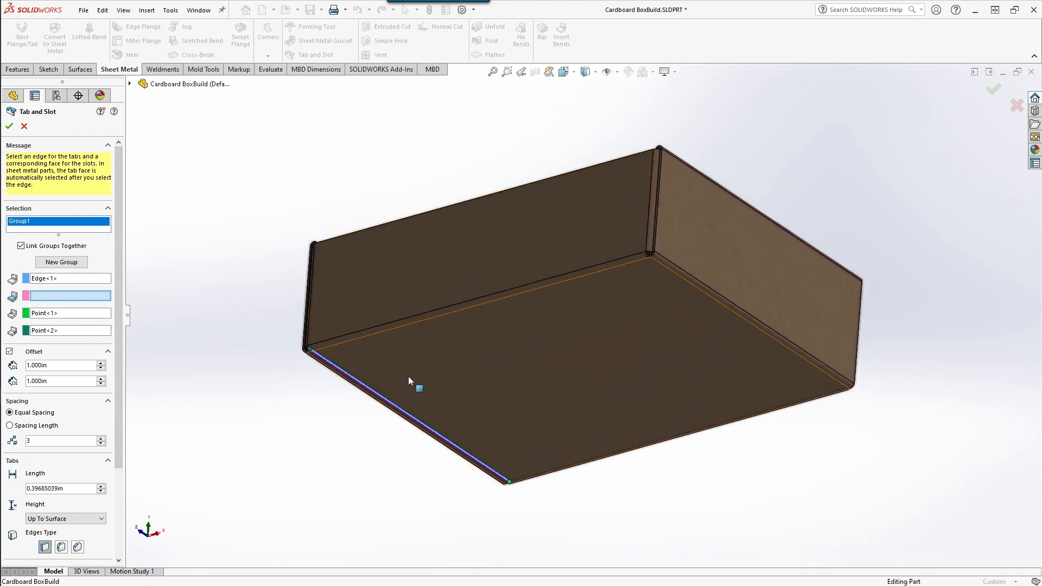
click(408, 380)
scroll(411, 437, down, 5)
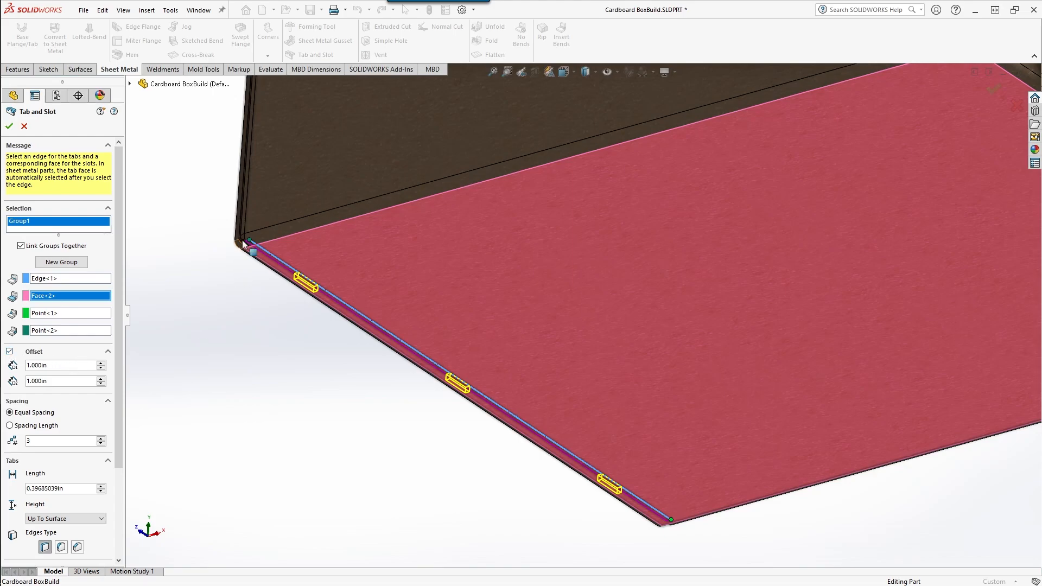
Set both end offsets of the tab row to 1.6 in and check the tab spacing along the edge.
click(101, 363)
click(101, 364)
click(101, 363)
click(101, 363)
click(101, 363)
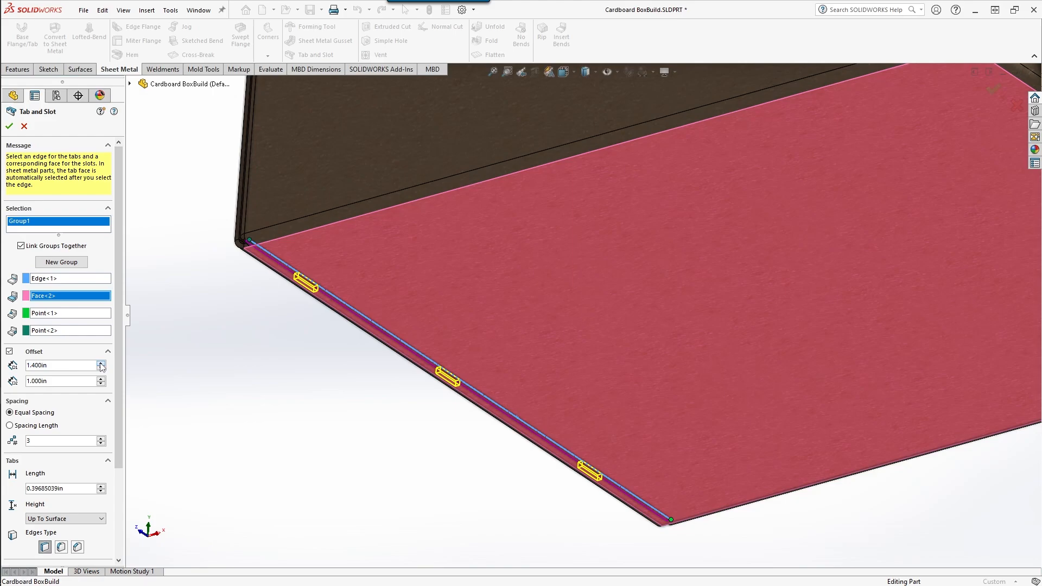
click(101, 363)
click(101, 378)
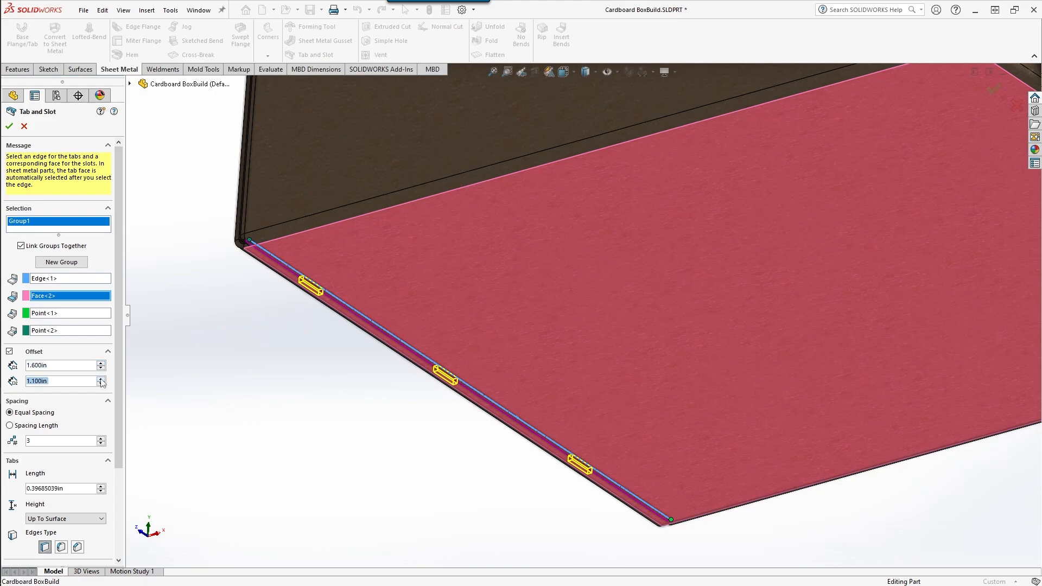
click(101, 379)
click(101, 378)
click(101, 378)
click(101, 379)
click(101, 379)
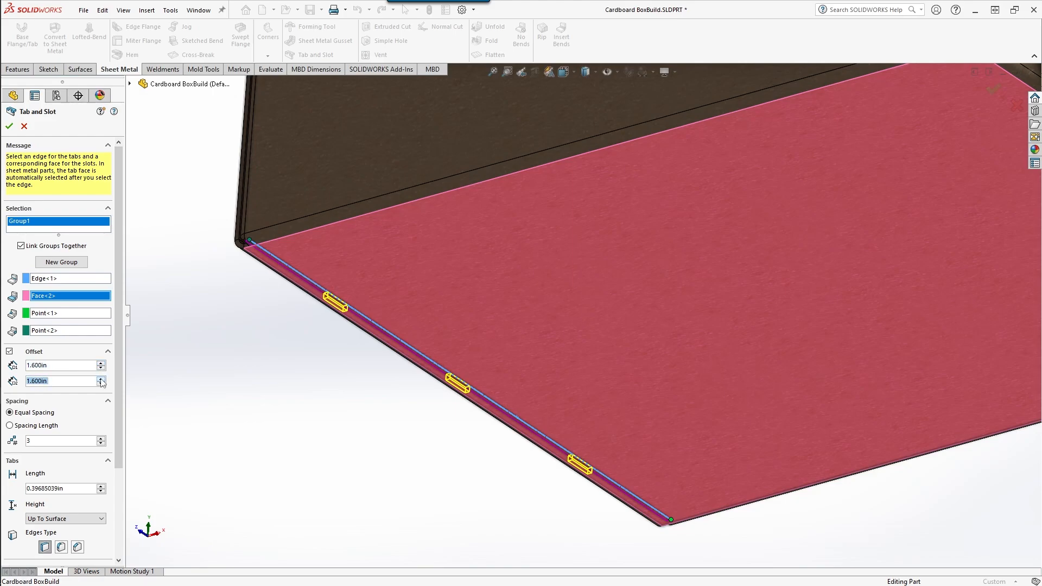
key(f)
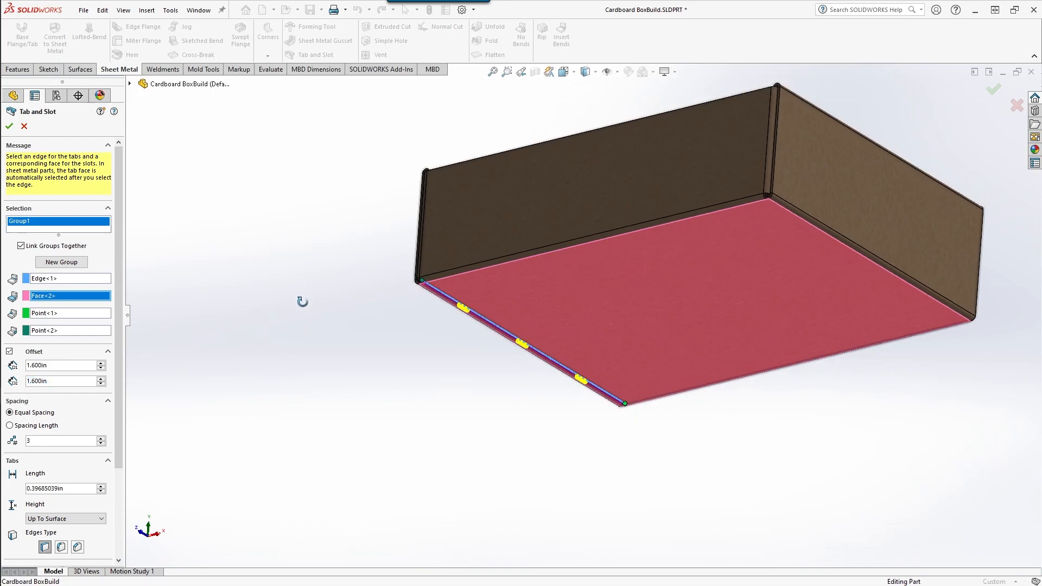
middle_drag(302, 301, 372, 368)
scroll(748, 152, down, 4)
scroll(743, 152, up, 4)
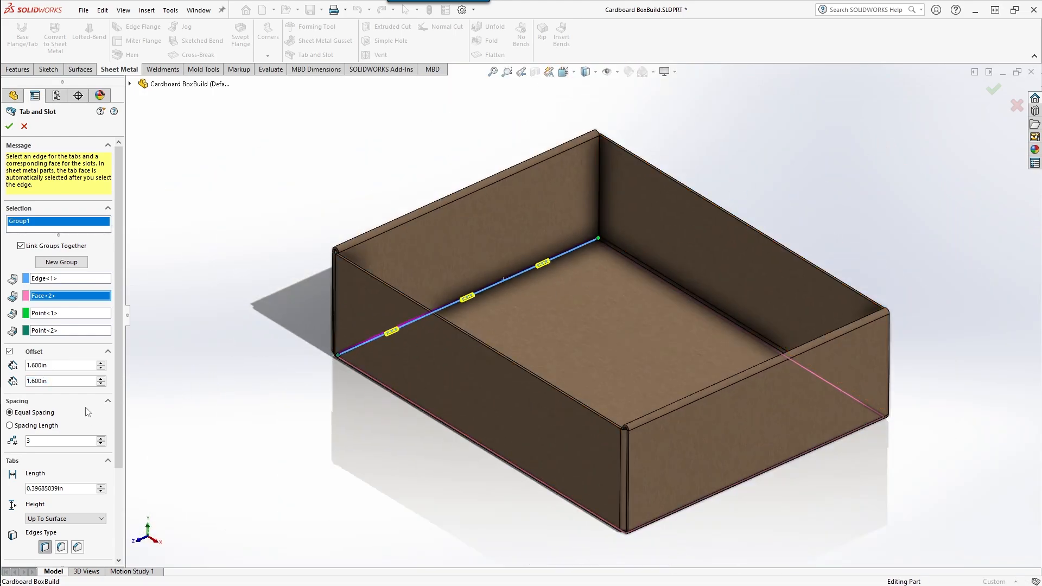
Try a different number of equally spaced tabs and return the count to 3.
scroll(84, 404, down, 3)
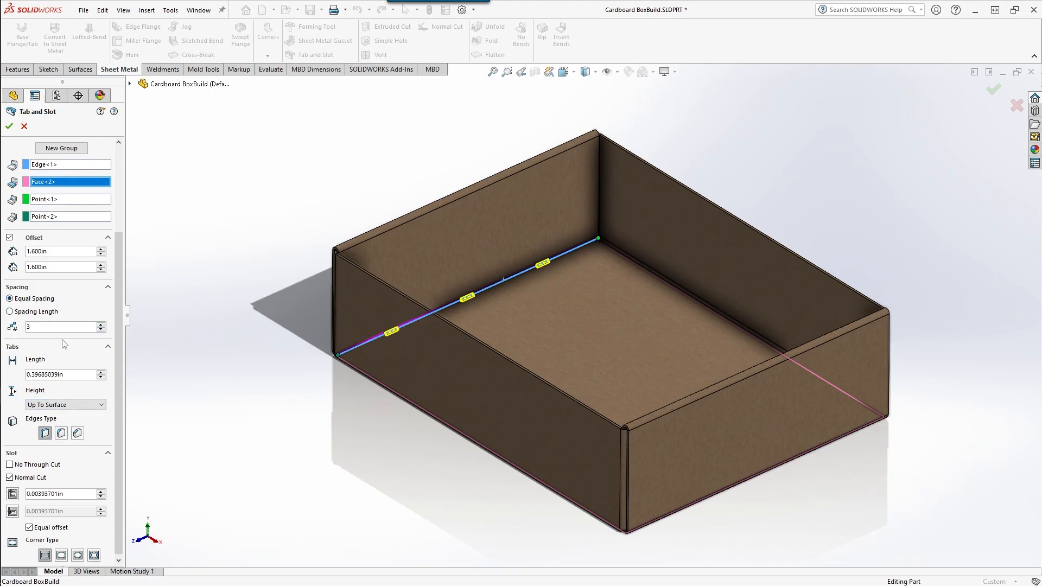
click(101, 330)
click(101, 324)
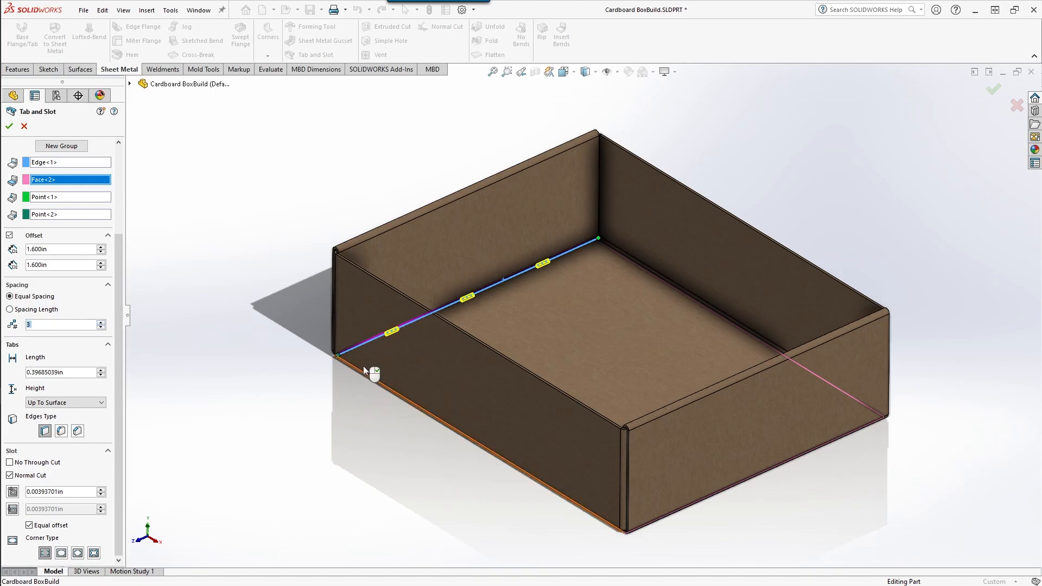
Try a Blind tab height against the box floor from below, and return the height to Up To Surface.
scroll(360, 334, down, 4)
middle_drag(408, 359, 601, 314)
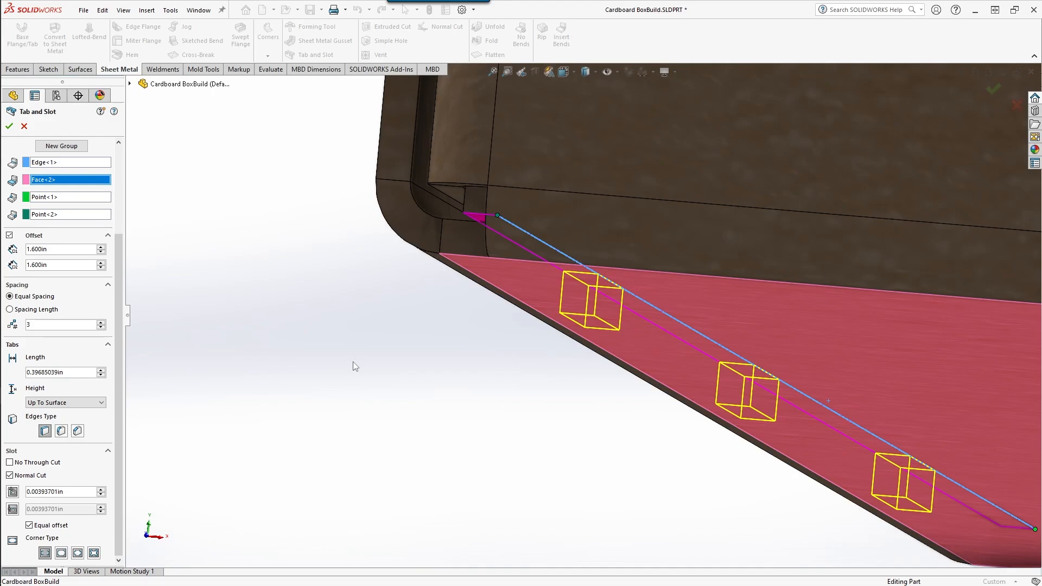
click(80, 405)
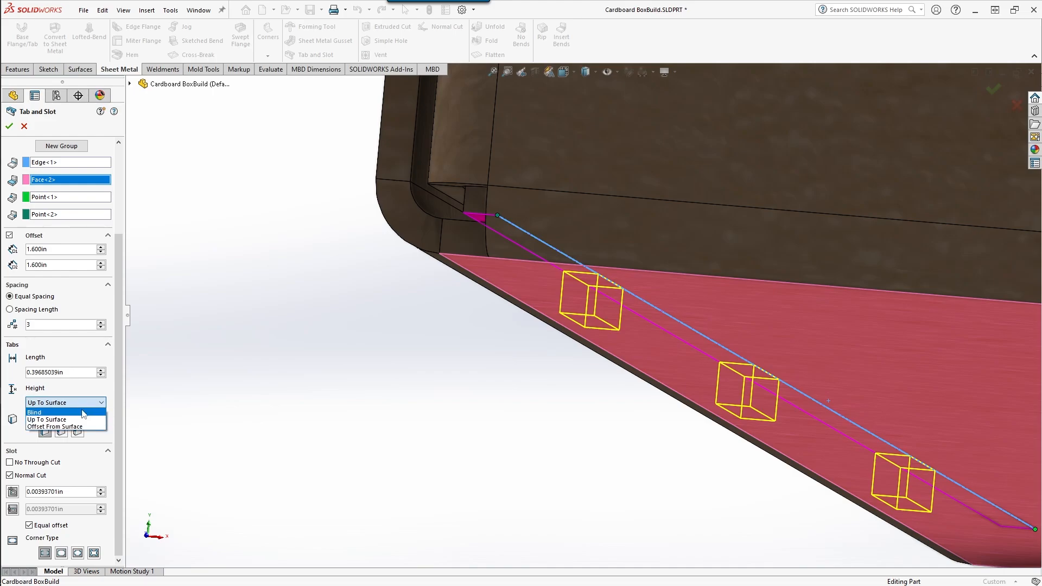
click(83, 413)
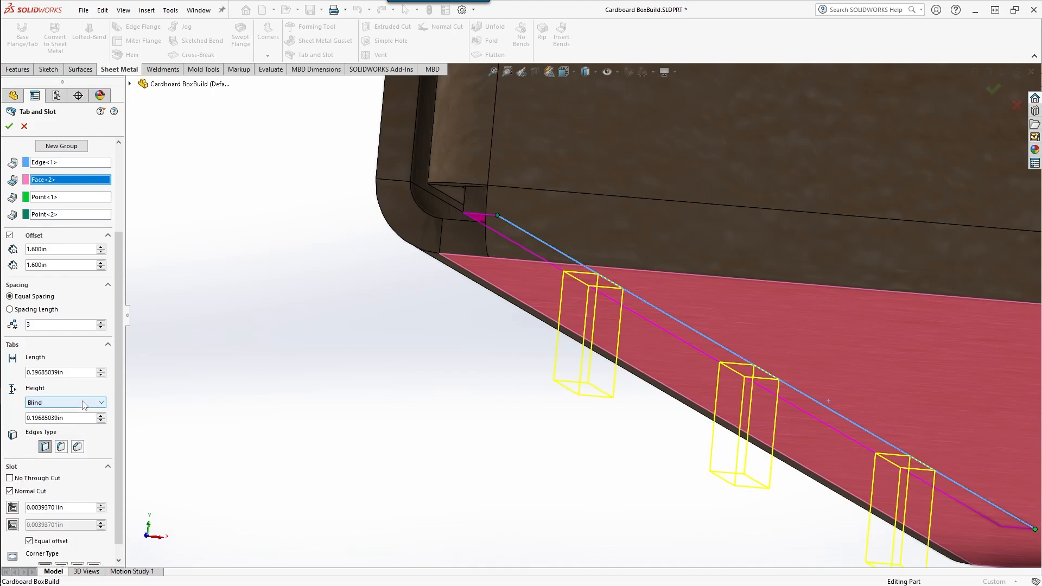
click(83, 402)
click(85, 422)
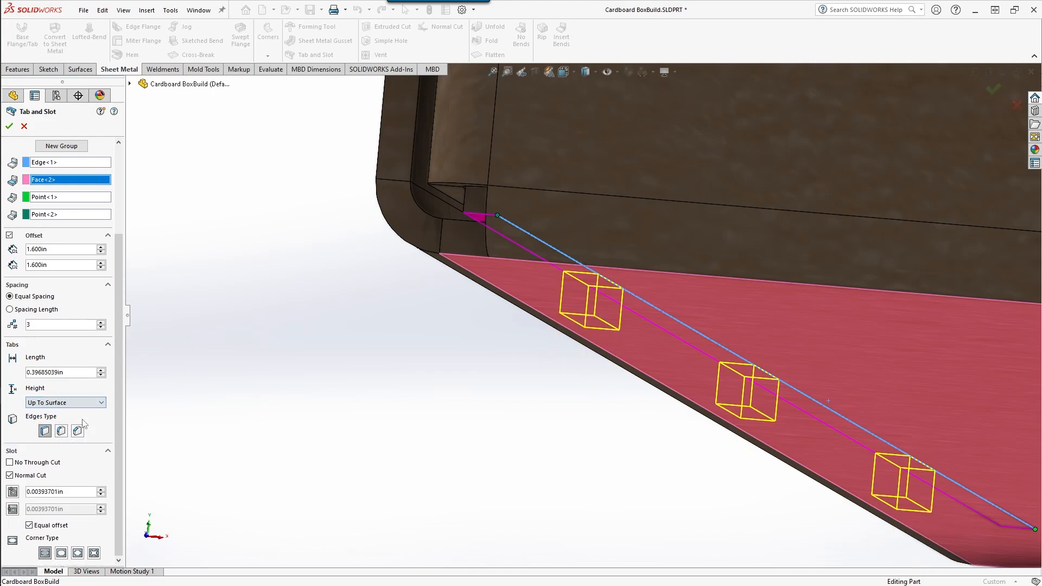
click(83, 403)
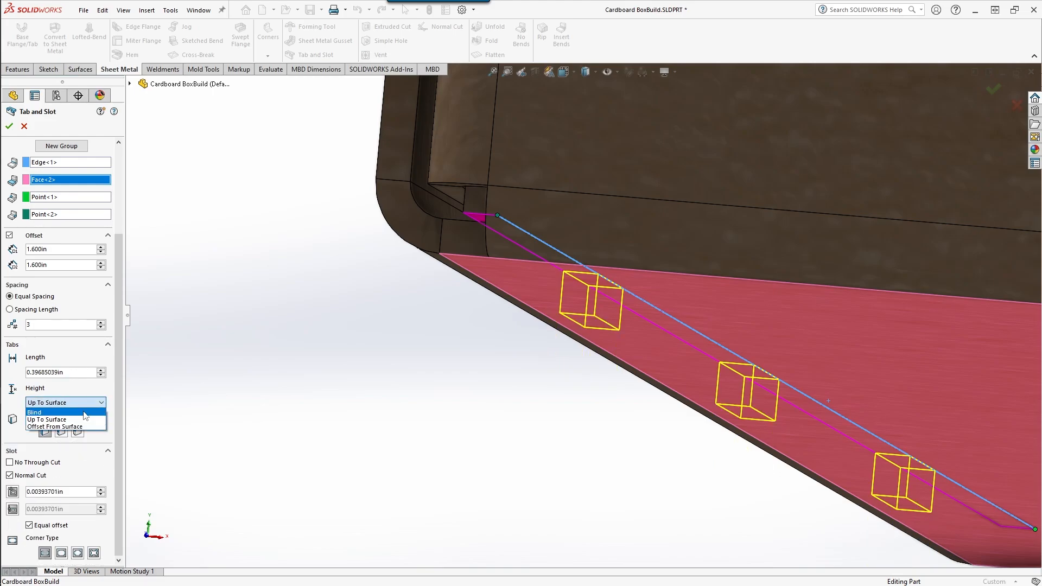
click(54, 420)
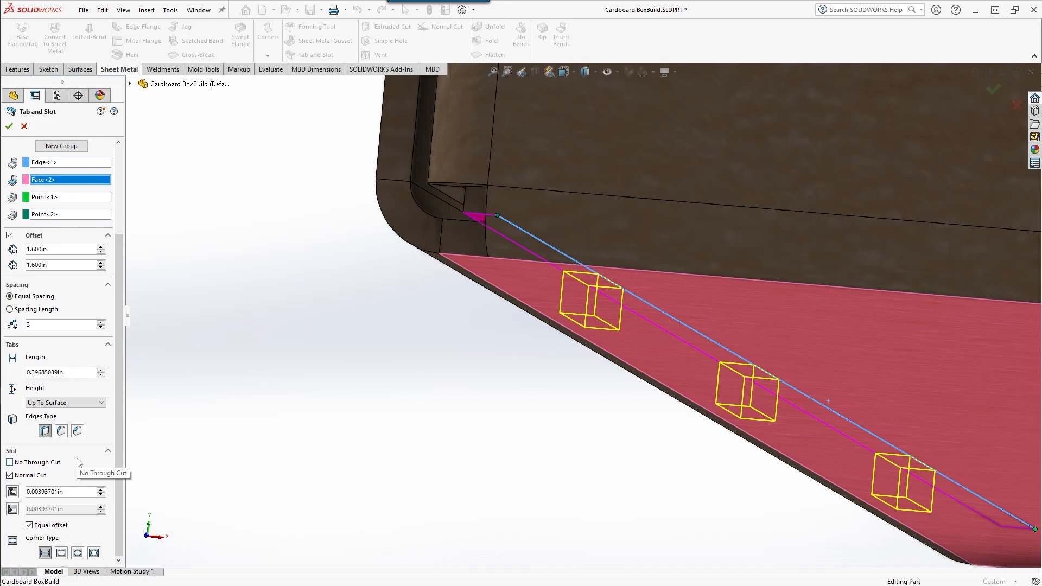
Compare the filleted, chamfered and sharp tab edge types and choose the chamfered one.
click(61, 432)
scroll(548, 419, down, 6)
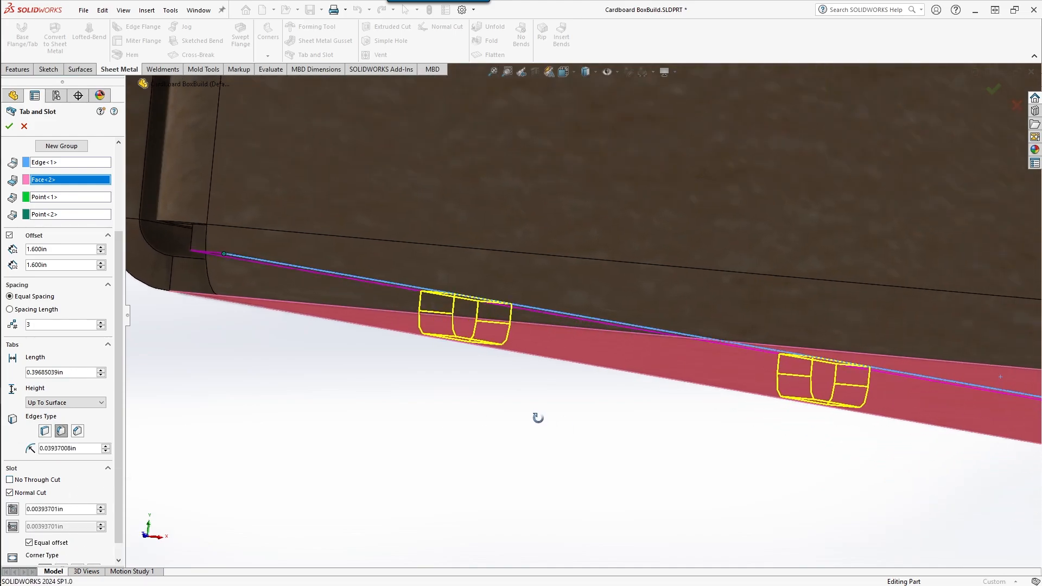
click(77, 431)
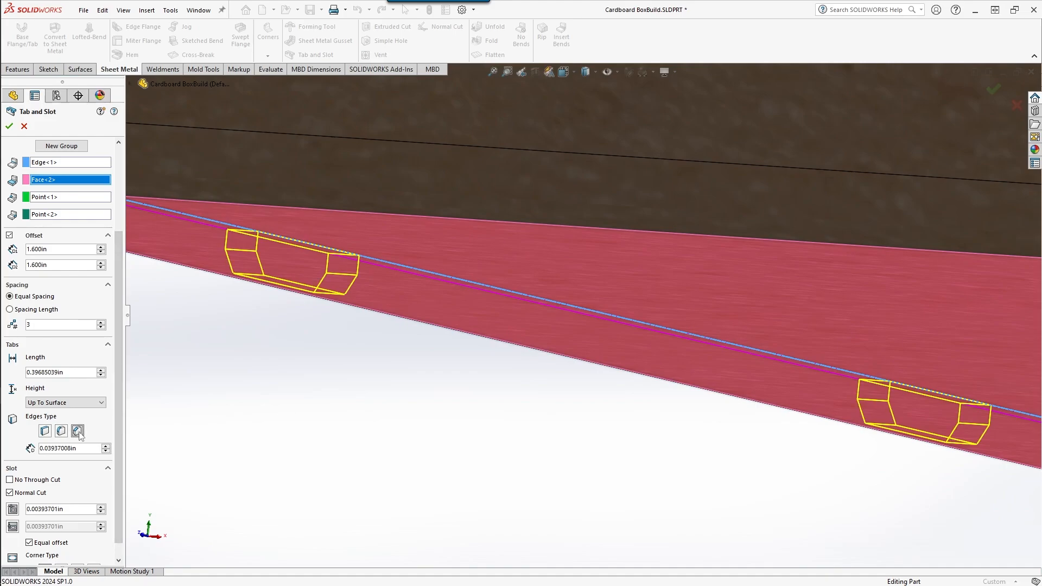
click(45, 431)
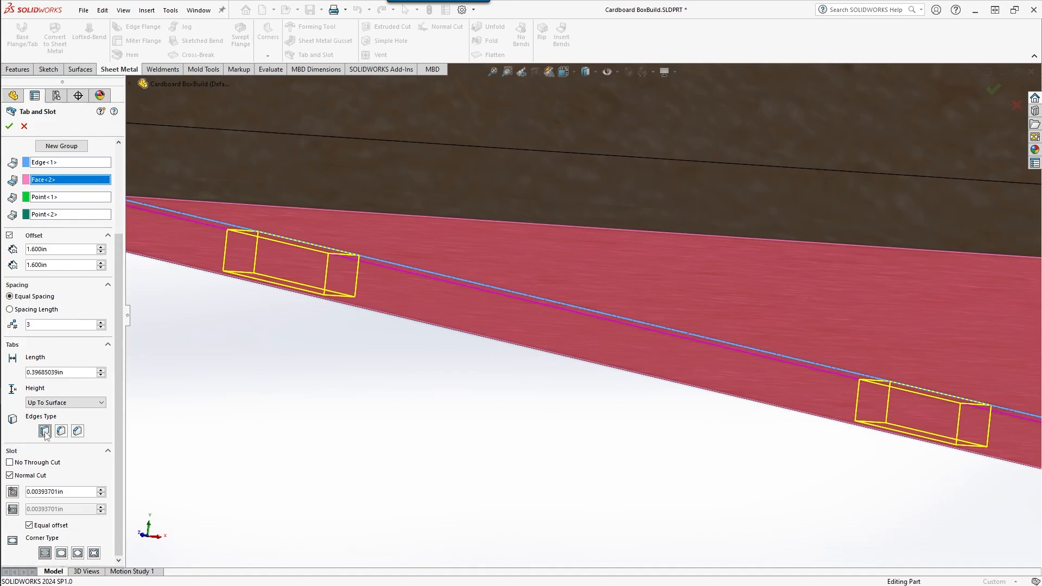
click(77, 432)
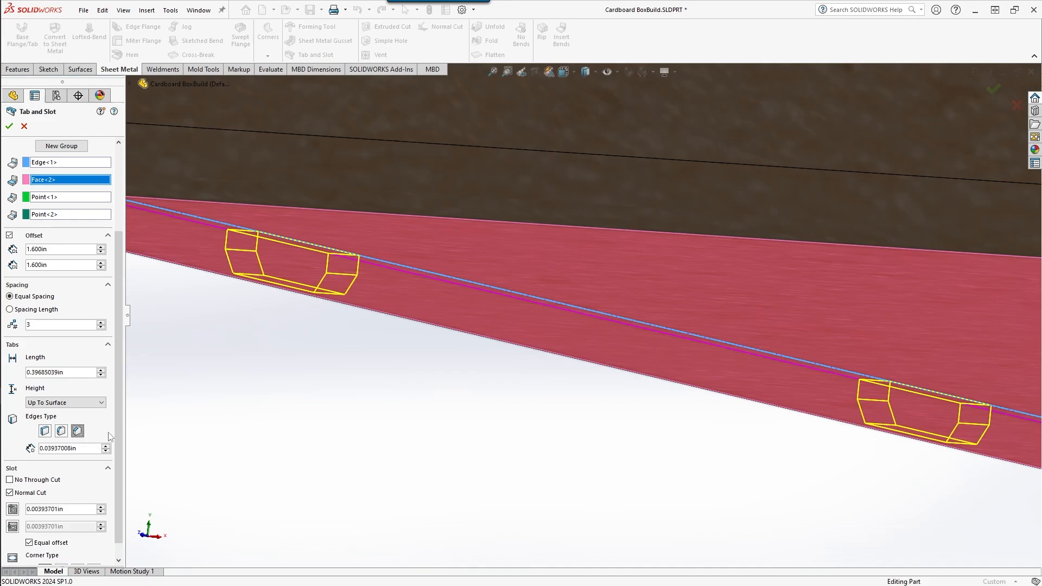
Reduce the first offset to 1.5 in, set the tab length to 0.5 in and inspect the three tabs along the edge.
scroll(77, 282, up, 3)
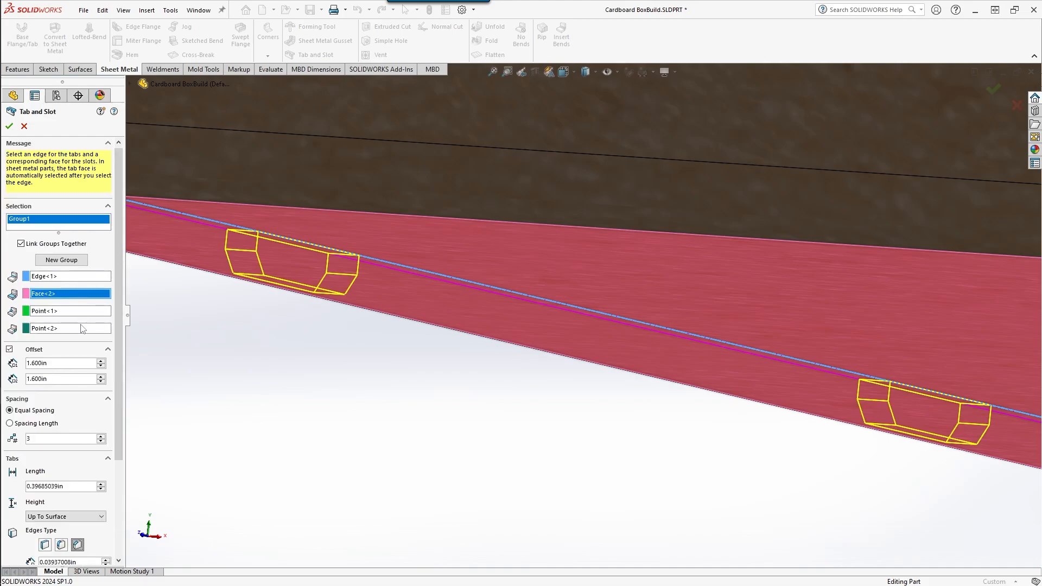
scroll(84, 365, down, 1)
scroll(91, 417, down, 2)
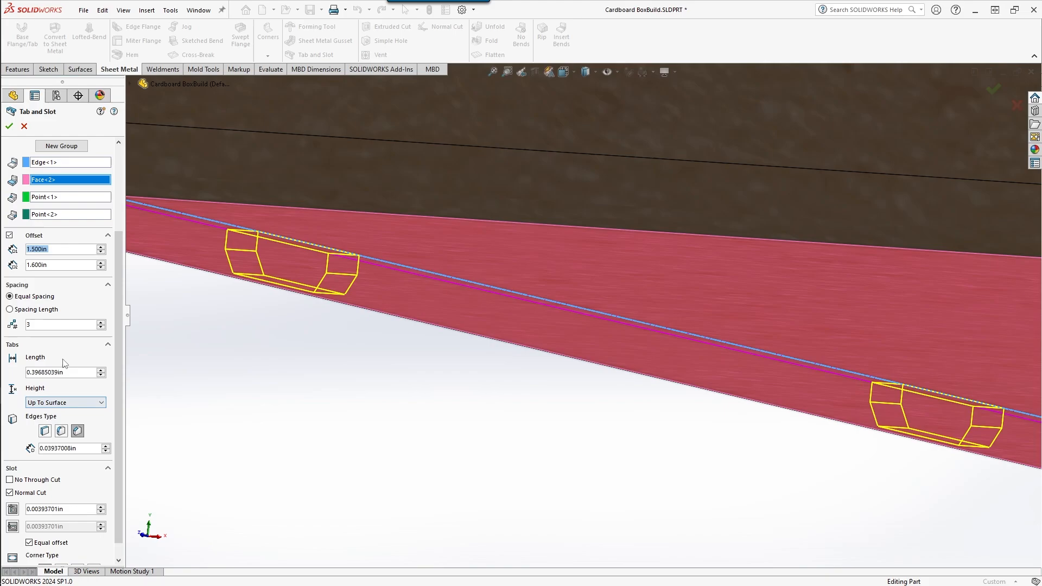
click(76, 373)
text(0.5)
key(Return)
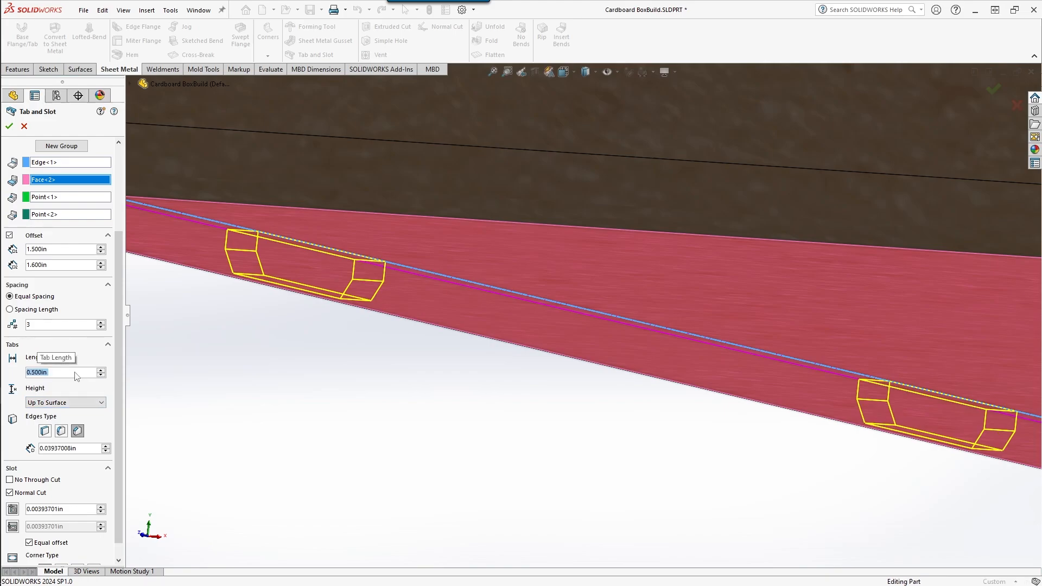
scroll(498, 346, up, 2)
scroll(497, 346, up, 3)
middle_drag(500, 350, 562, 337)
scroll(711, 251, down, 5)
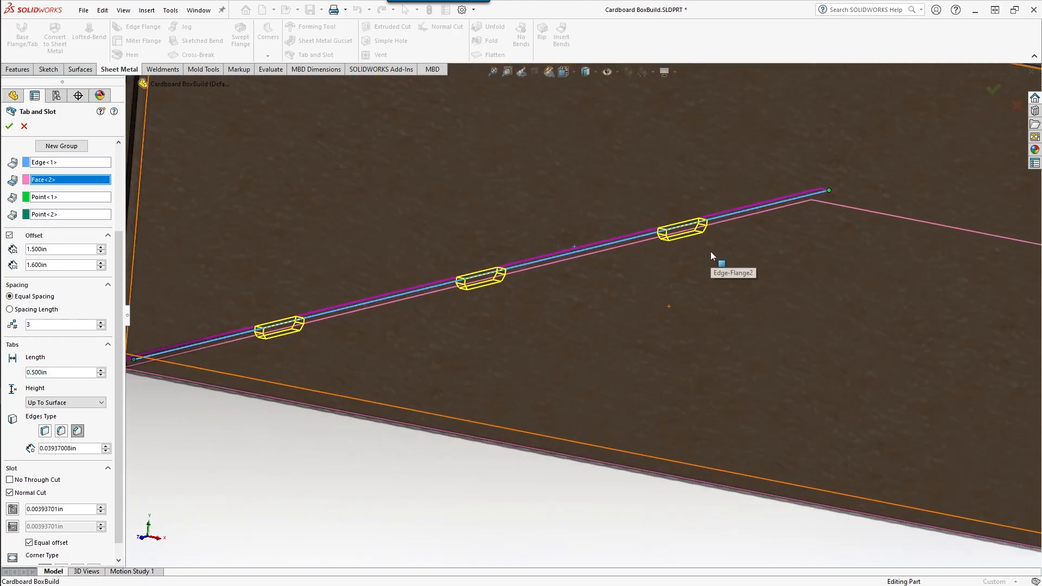
Add a second linked tab group along the bottom inner edge of the opposite short wall.
scroll(711, 252, up, 5)
middle_drag(277, 275, 281, 308)
scroll(110, 292, up, 3)
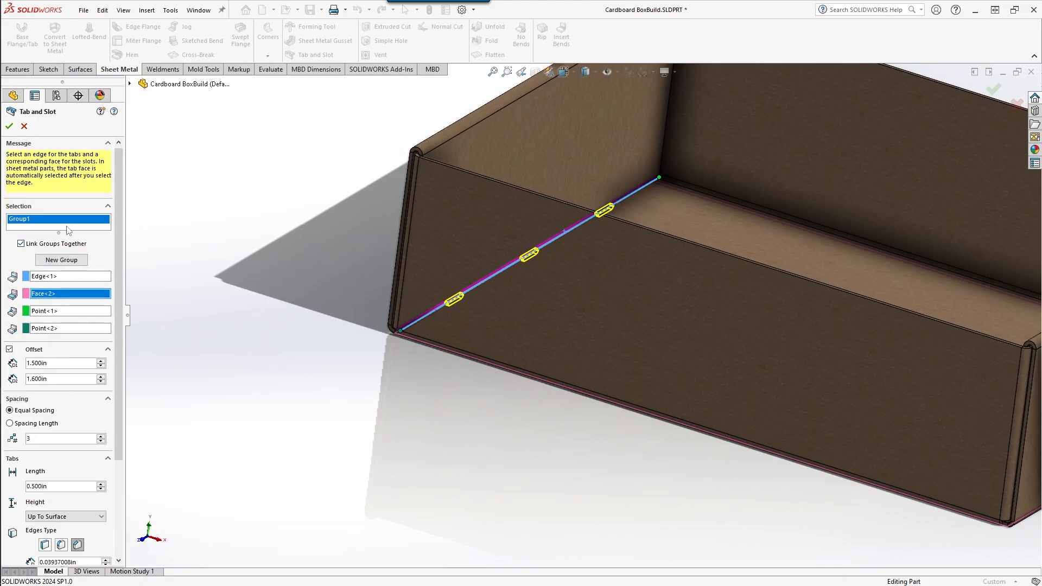
click(72, 261)
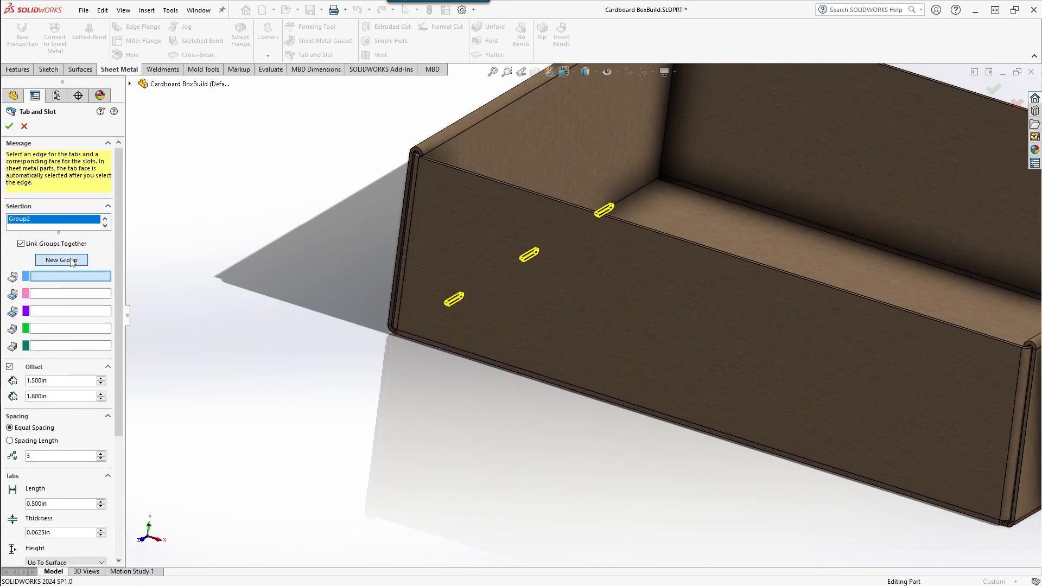
middle_drag(423, 363, 527, 468)
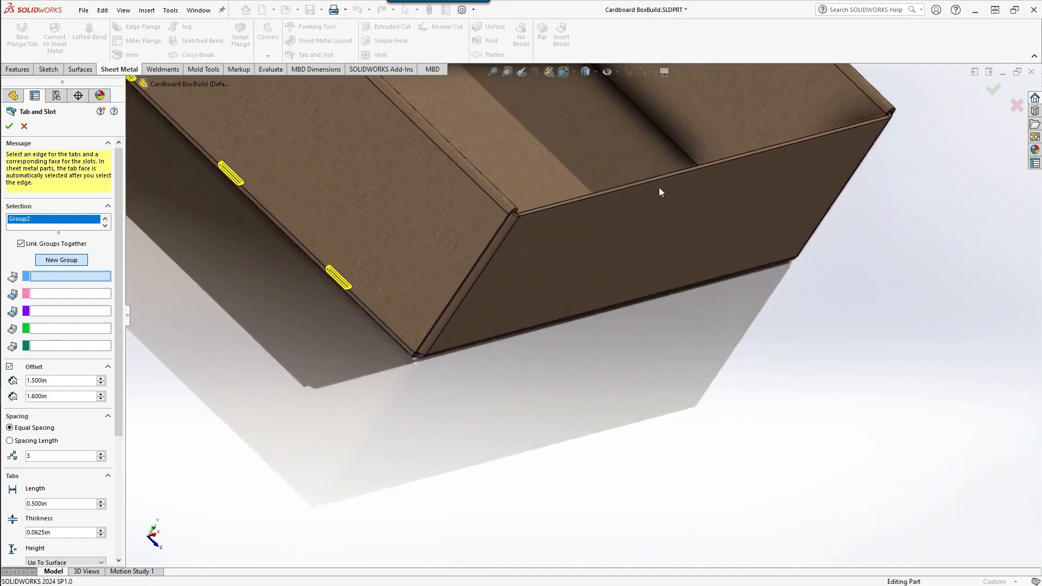
scroll(616, 211, up, 5)
scroll(592, 221, down, 4)
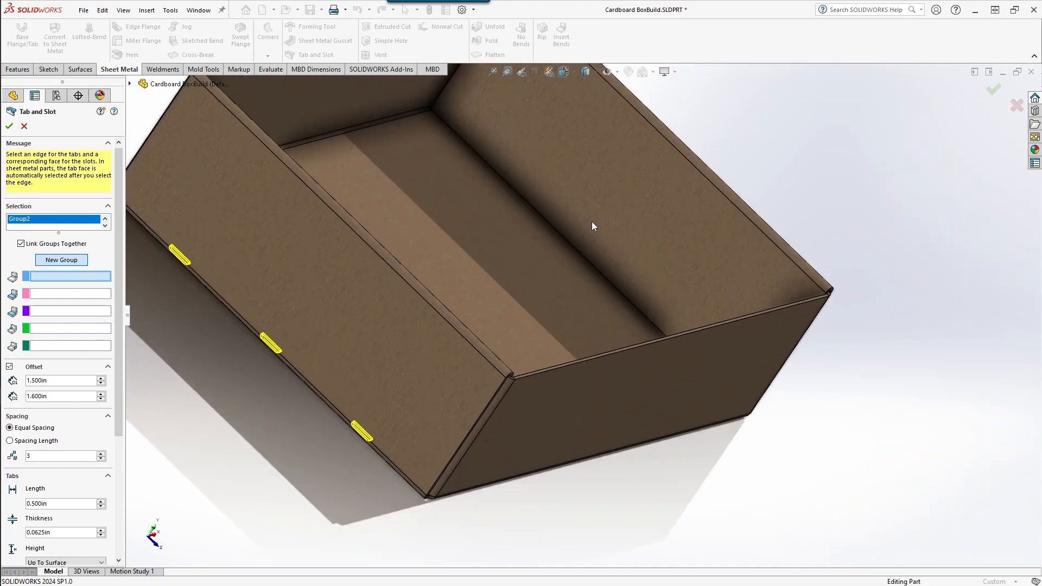
click(588, 259)
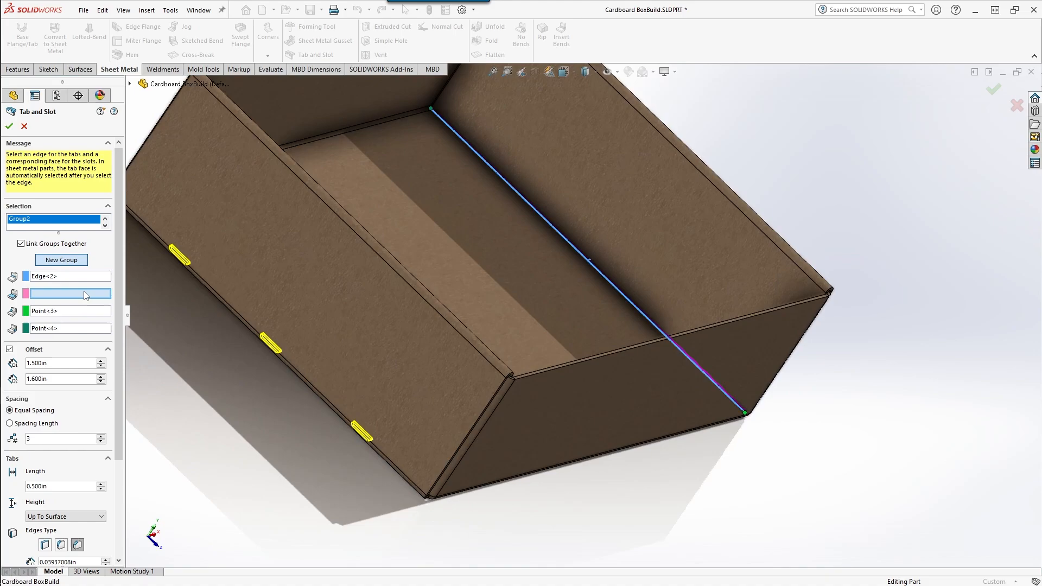
Assign the underside of the box floor as the second group's slot face and finish the Tab and Slot feature.
middle_drag(288, 443, 372, 491)
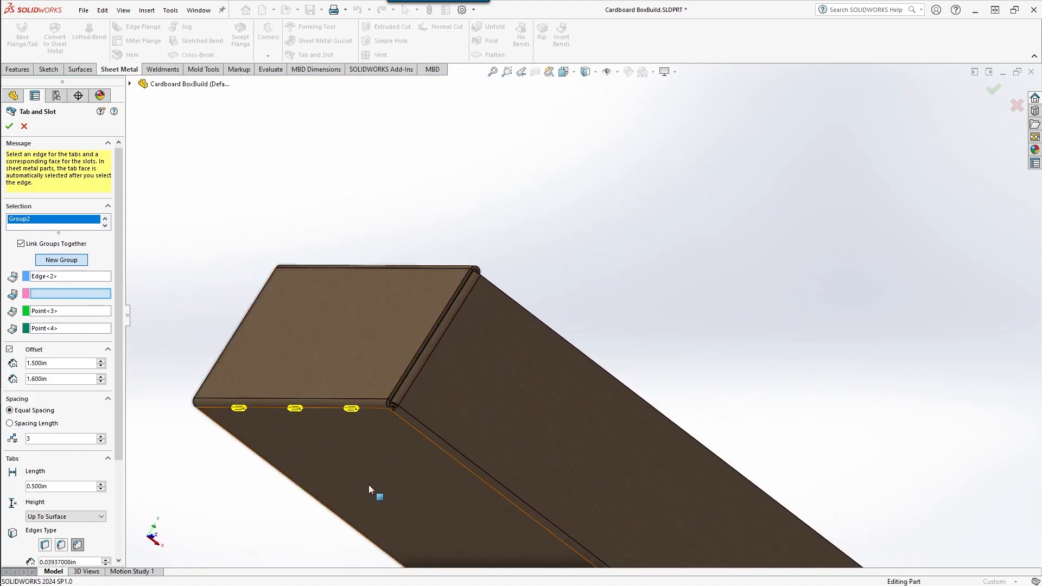
click(372, 490)
scroll(372, 446, up, 3)
middle_drag(323, 298, 196, 332)
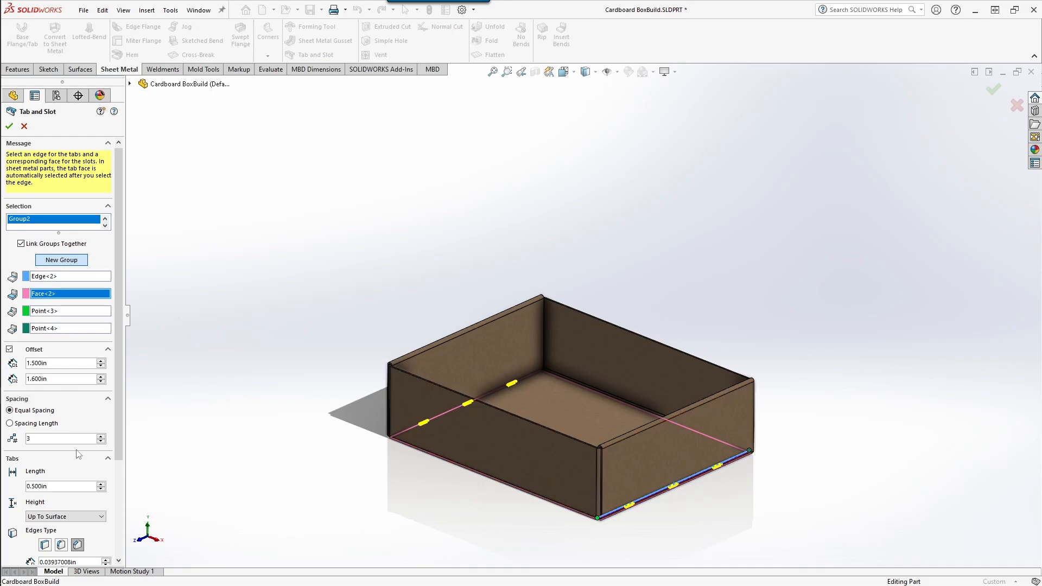
scroll(95, 424, down, 3)
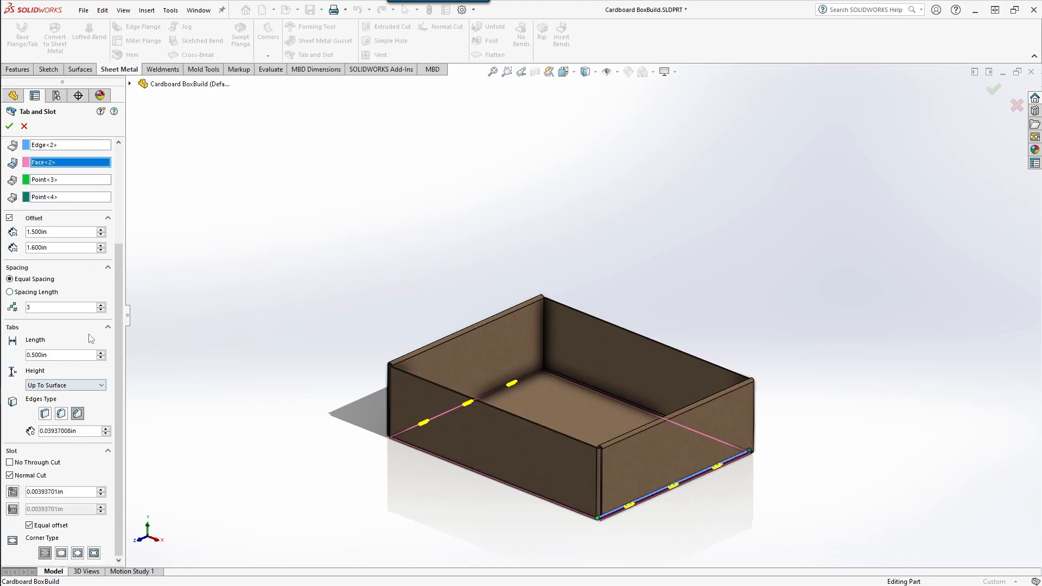
scroll(91, 337, up, 3)
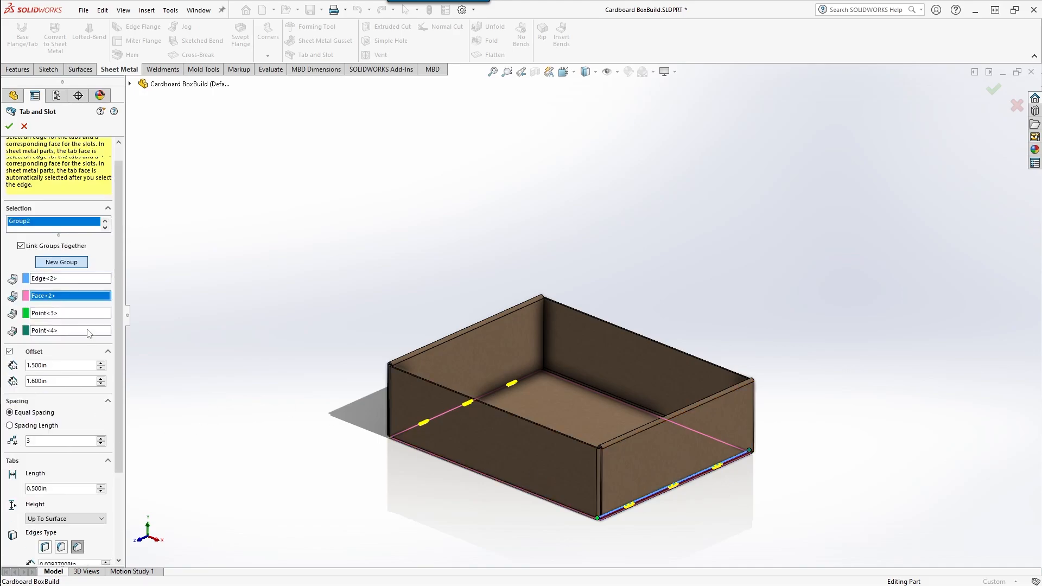
click(10, 126)
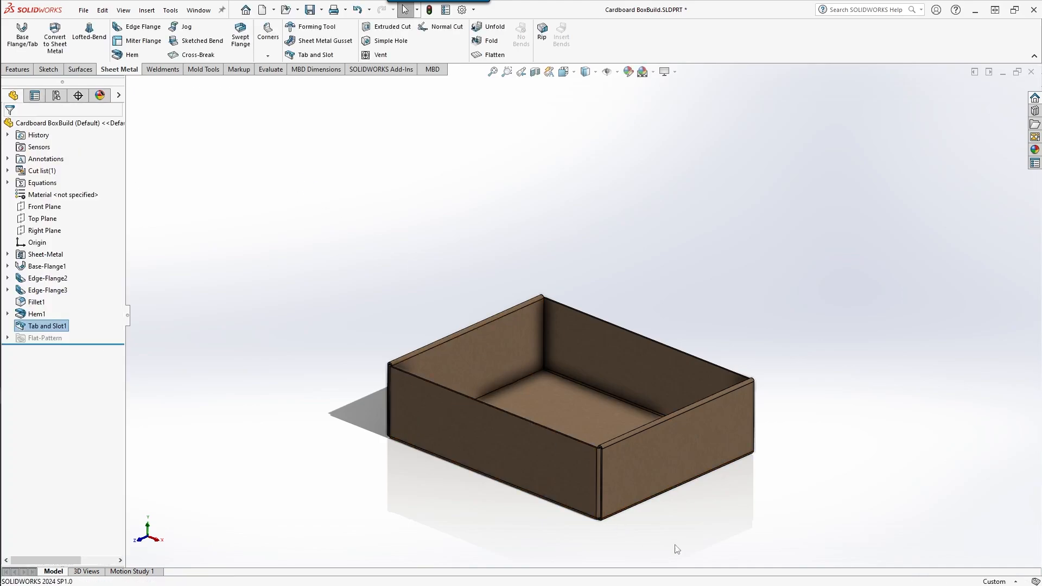
Examine the tabs and slots on the box's underside up close and return to the isometric view.
middle_drag(446, 491, 419, 244)
scroll(419, 244, down, 10)
scroll(420, 246, down, 5)
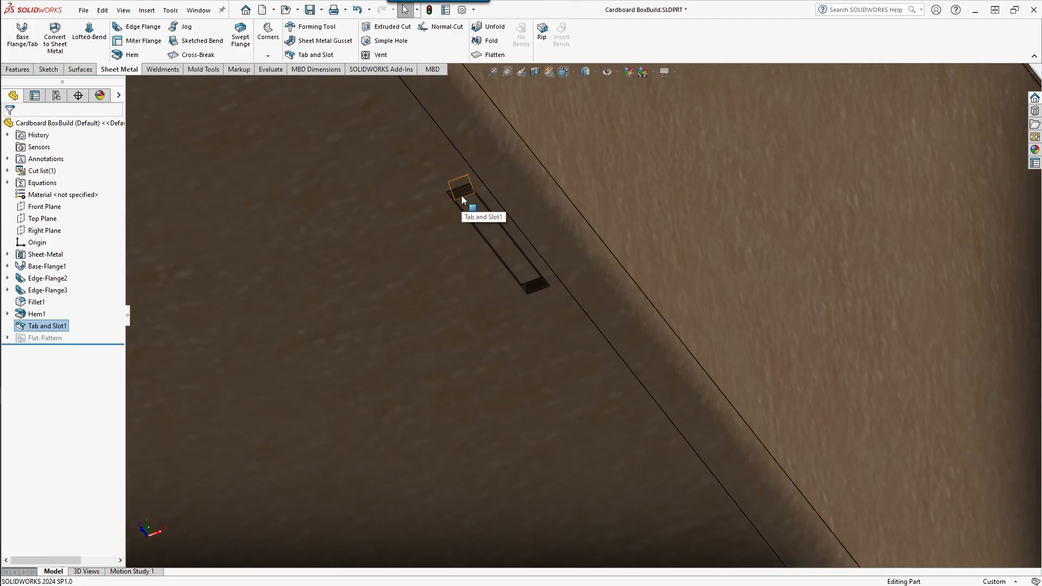
scroll(510, 252, up, 15)
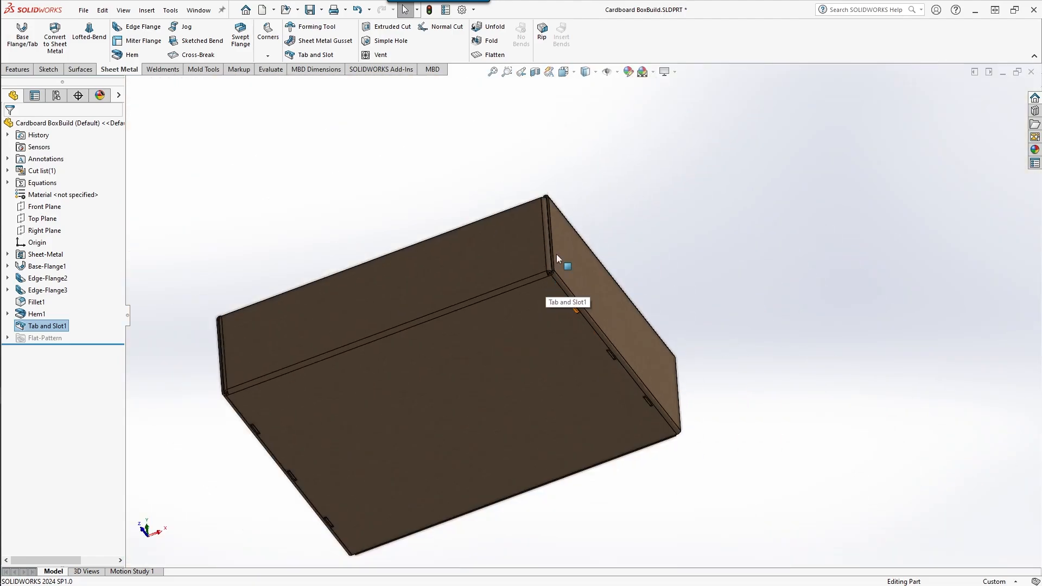
middle_drag(555, 254, 664, 339)
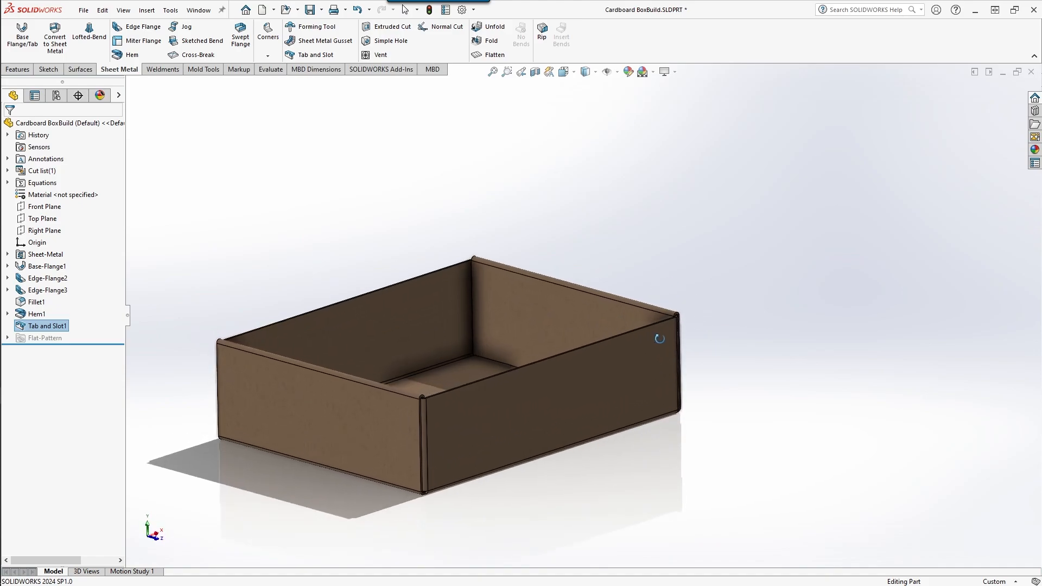
key(ctrl+7)
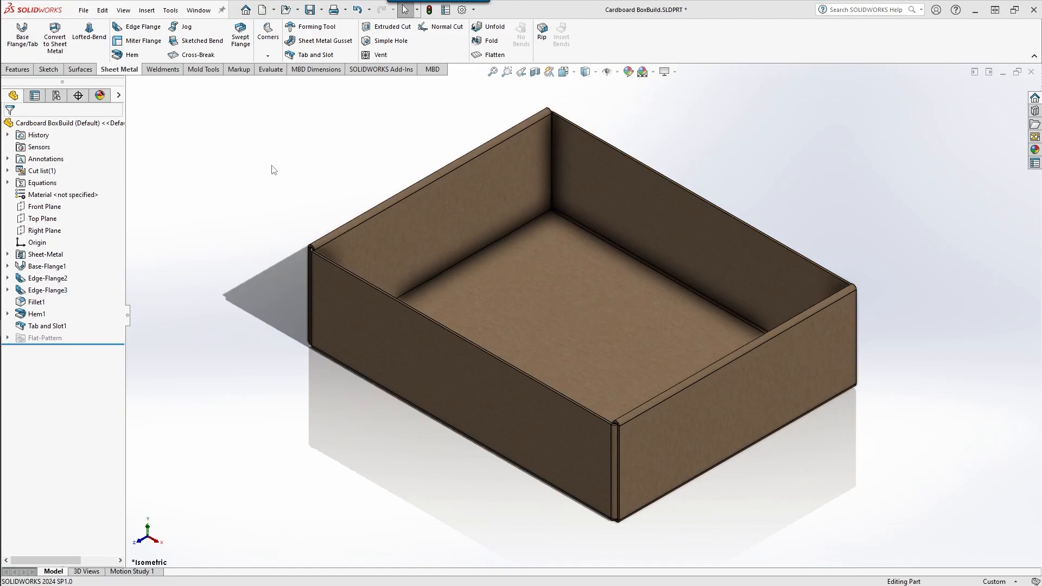
Start an edge flange on the rear long wall's top edge with a custom bend radius of 0.06 in.
click(138, 30)
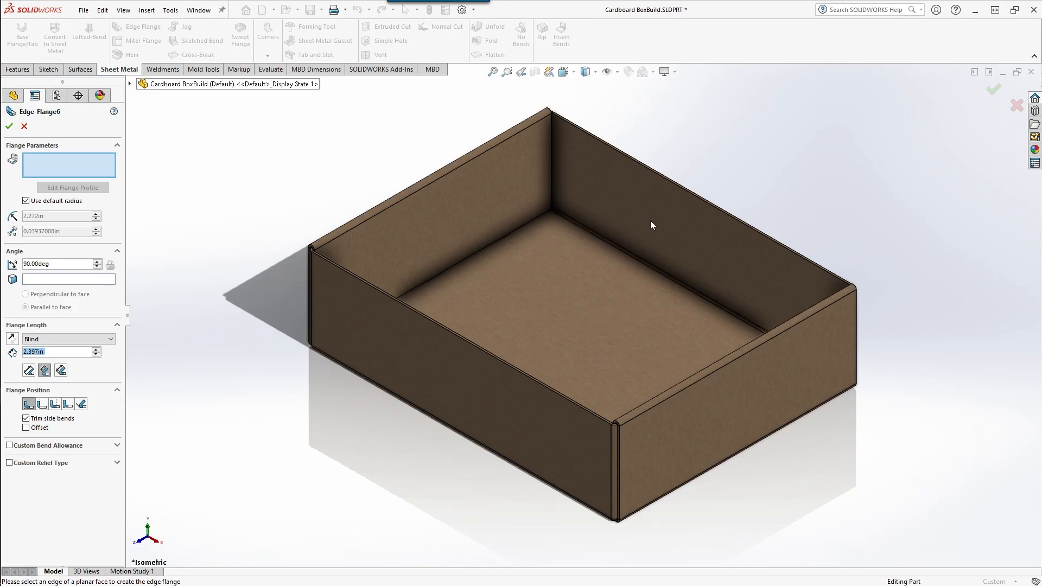
click(686, 191)
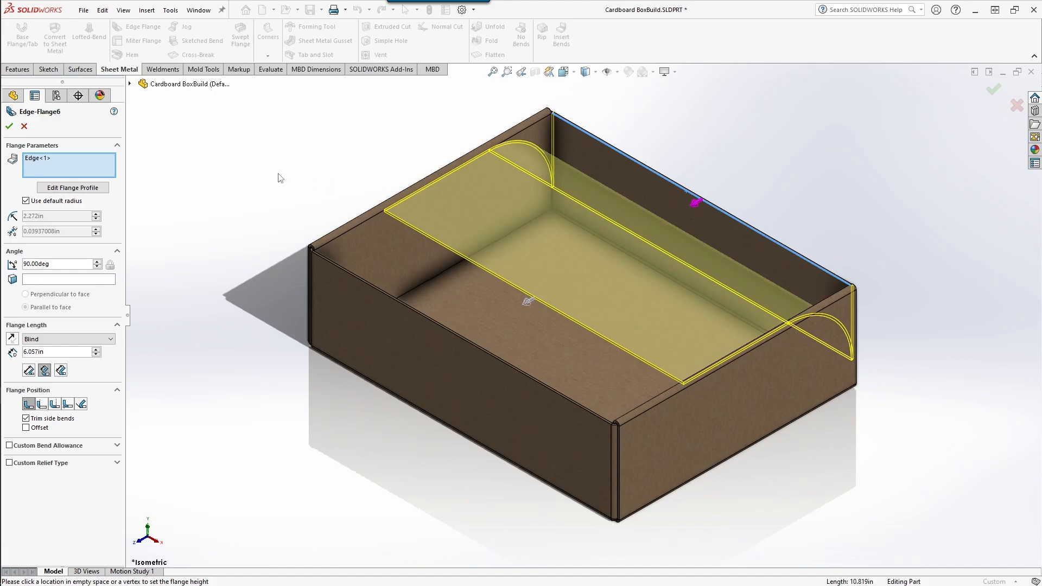
click(25, 200)
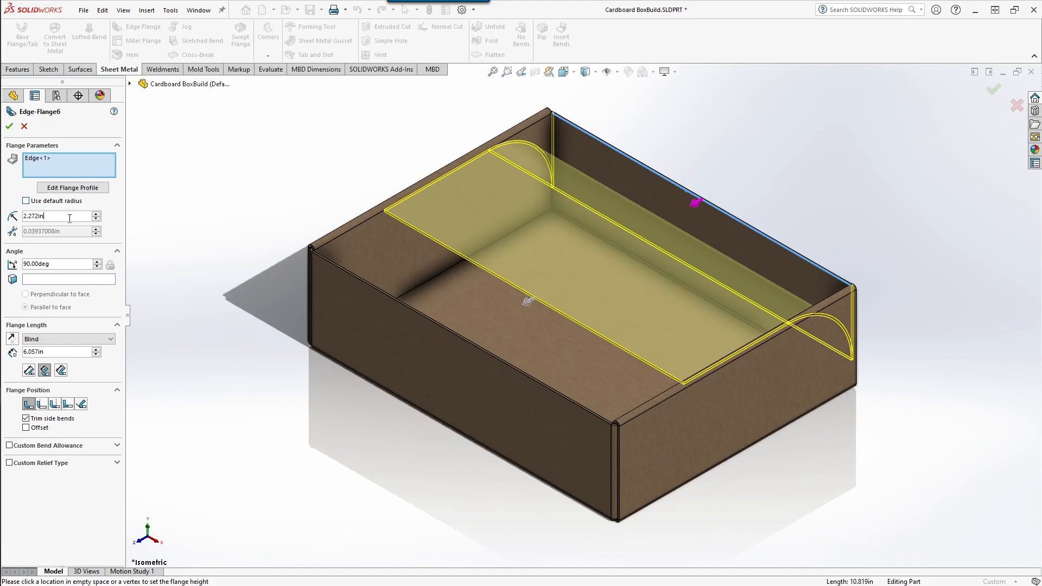
double_click(69, 217)
text(0.06)
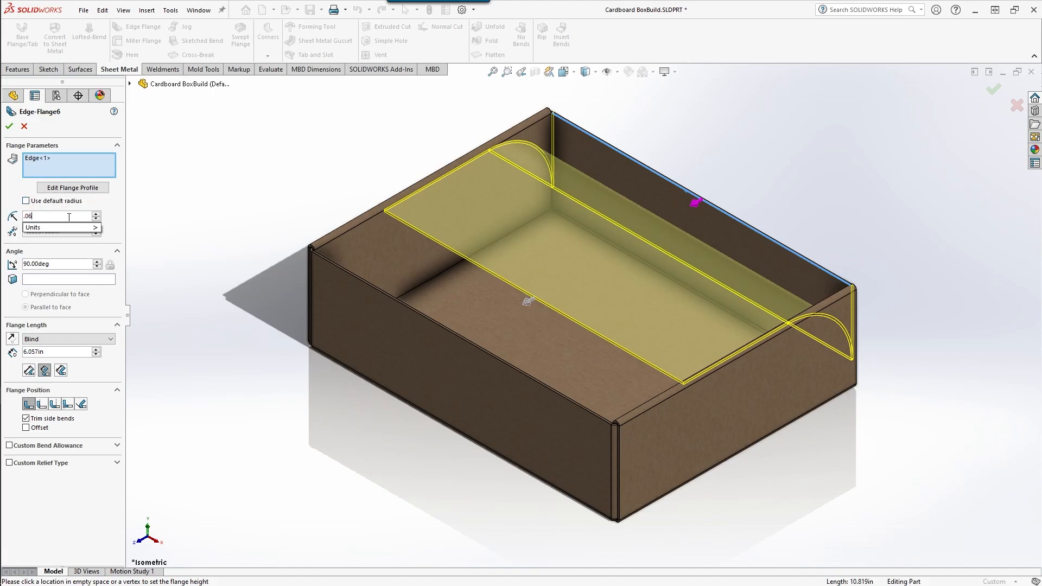
key(Return)
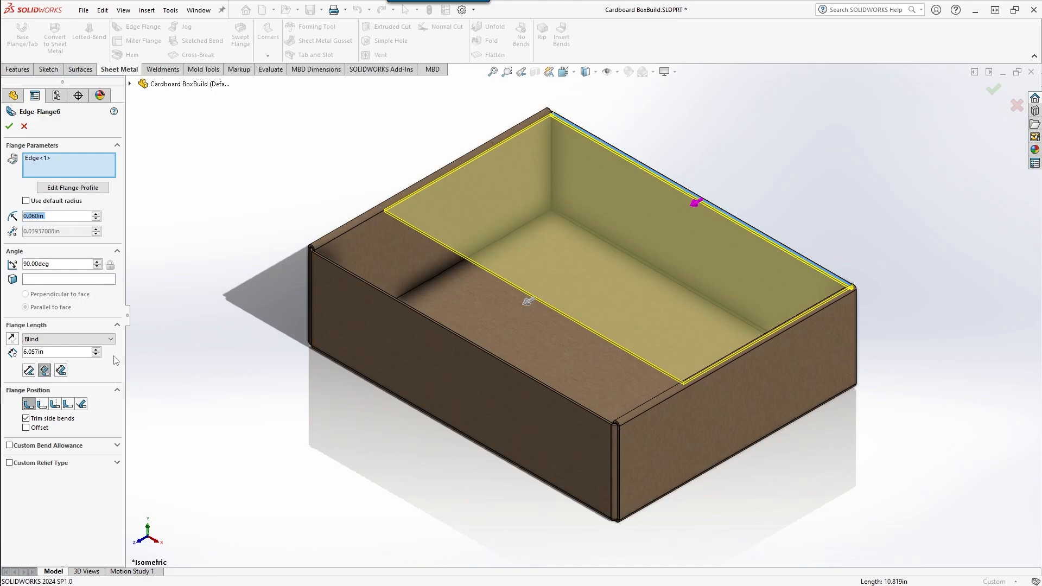
Set the lid flange's length to Up To Vertex, using the hem's corner vertex beside the front long wall.
click(109, 339)
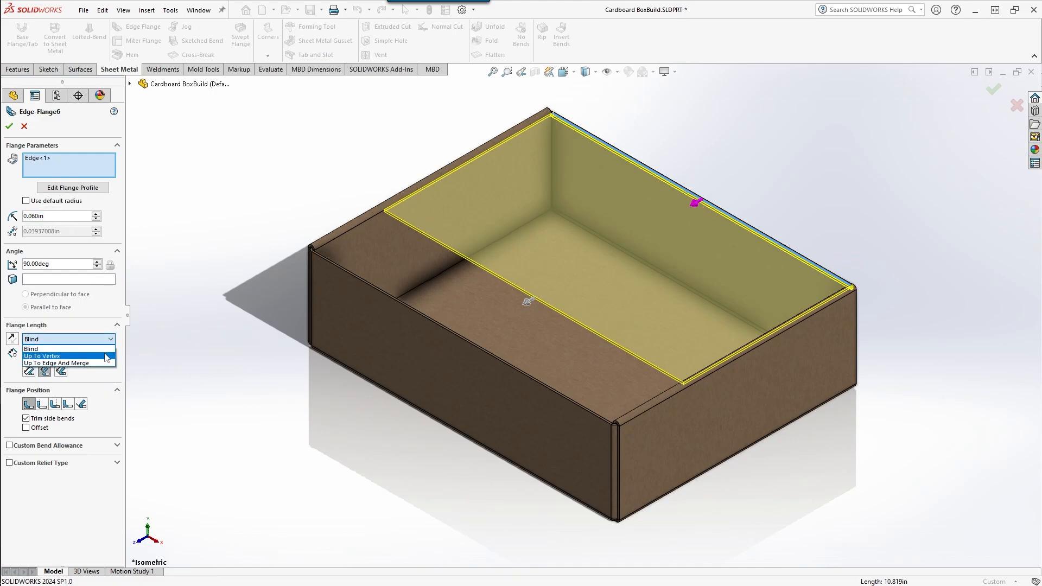
click(106, 356)
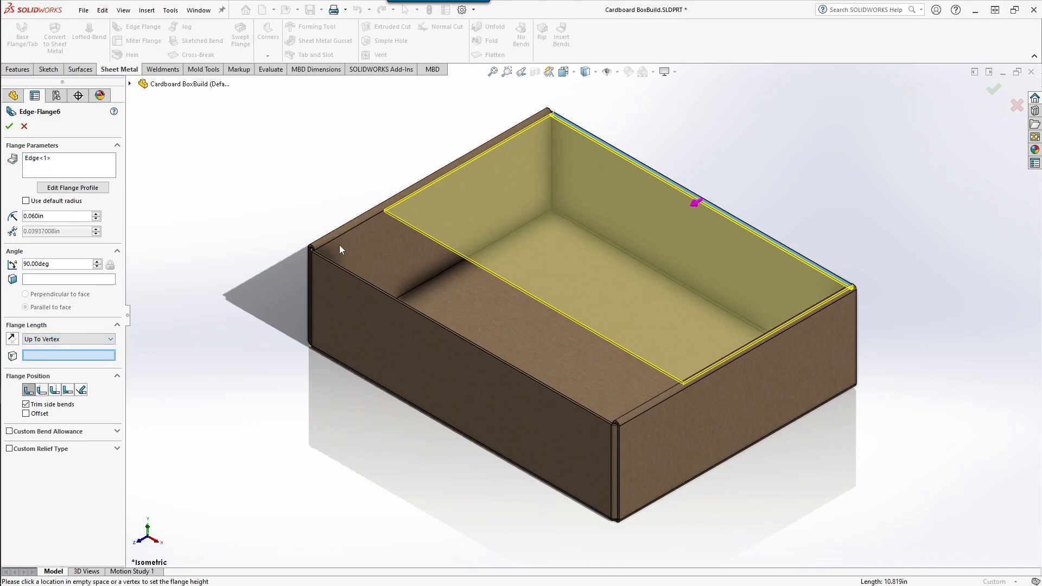
scroll(339, 250, down, 5)
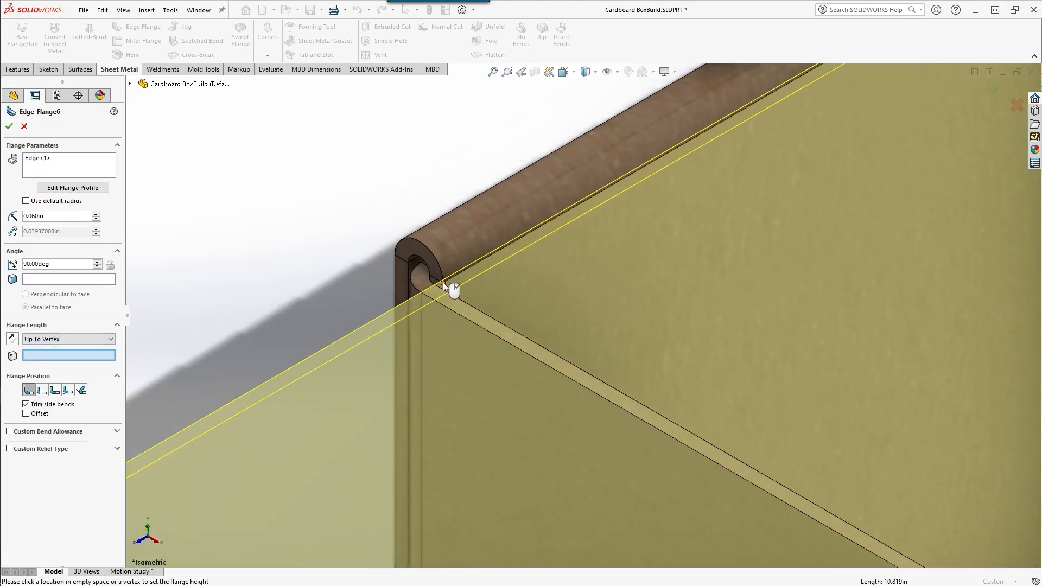
click(443, 282)
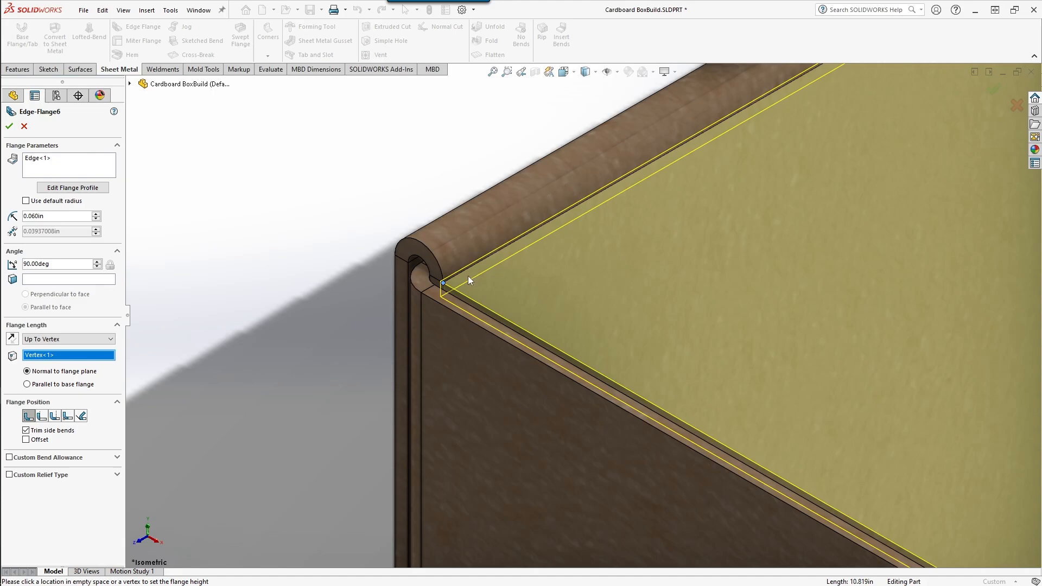
scroll(469, 279, up, 3)
scroll(581, 323, up, 5)
scroll(757, 357, down, 3)
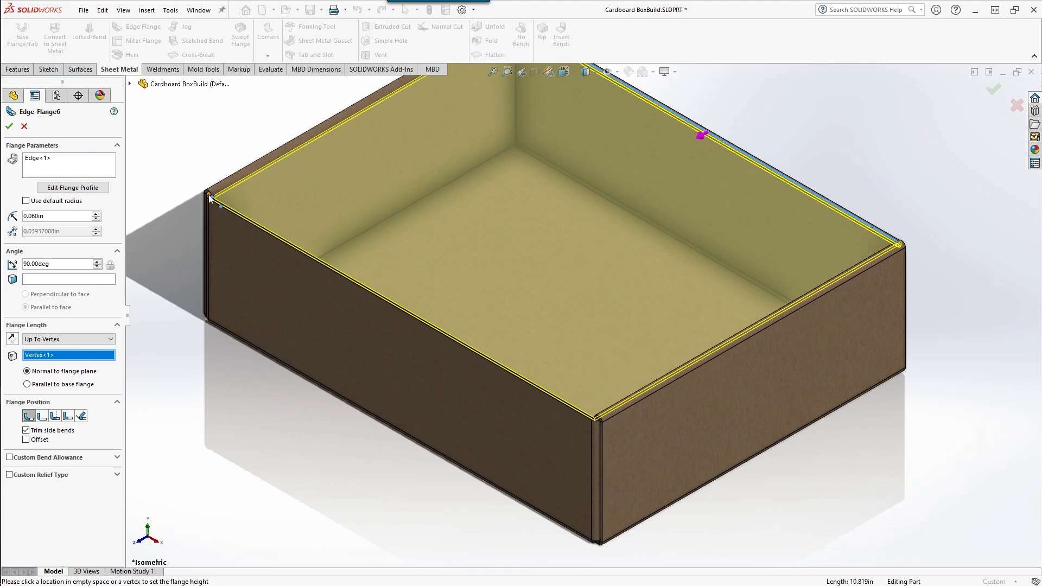
scroll(320, 281, up, 2)
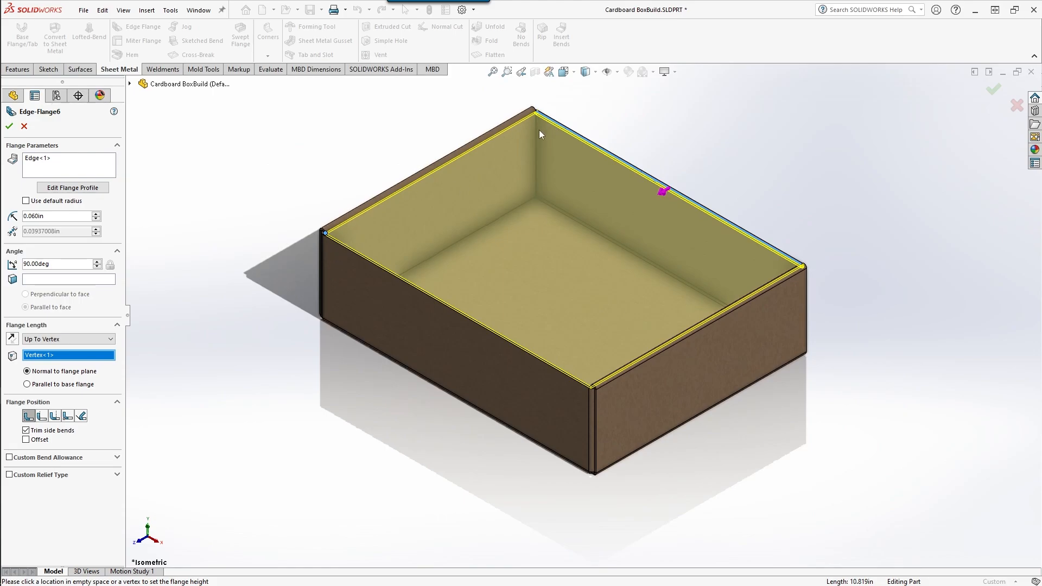
Edit the lid flange's profile from the top view, pulling its left side inward about 0.07 in from the wall's end.
key(ctrl+5)
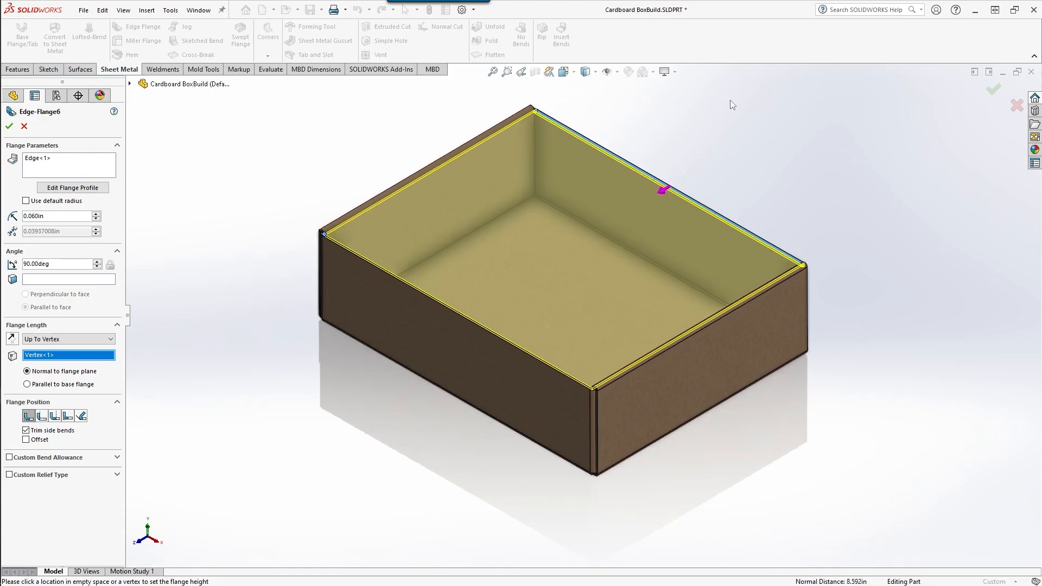
scroll(342, 115, down, 5)
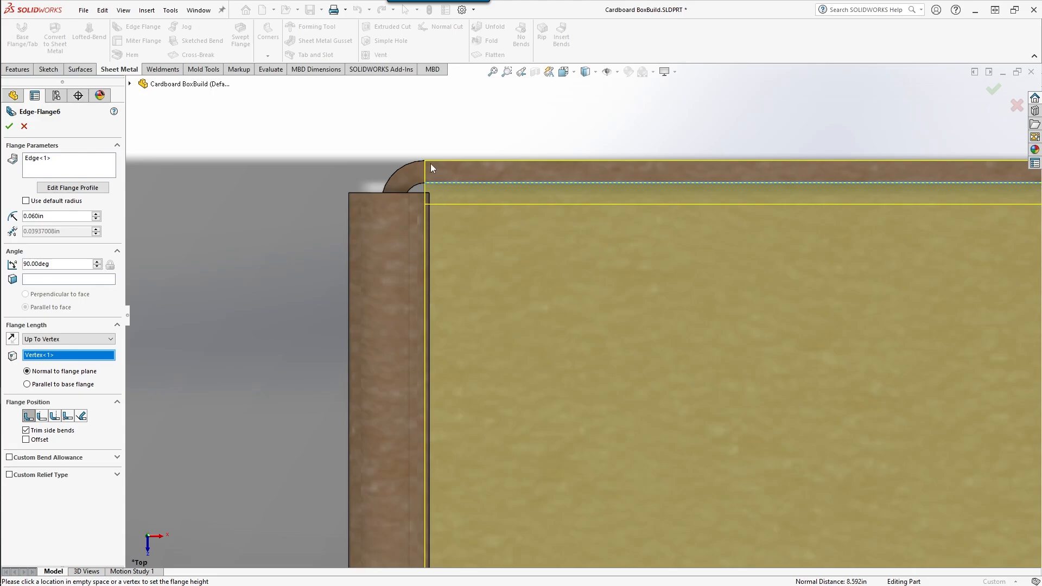
click(90, 188)
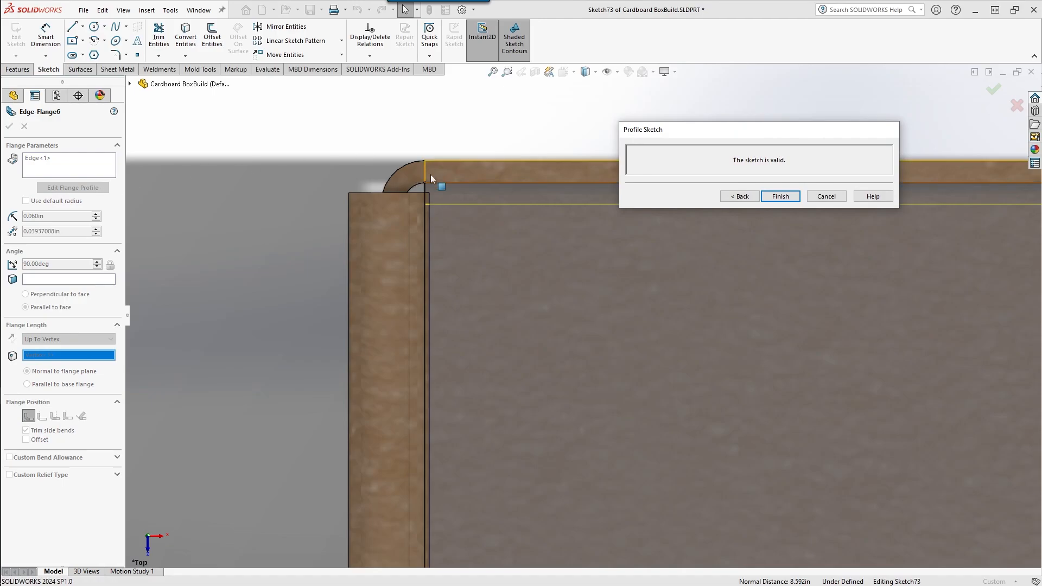
mouse_move(424, 183)
mouse_down()
mouse_move(485, 189)
mouse_move(432, 191)
mouse_move(461, 190)
mouse_move(450, 183)
mouse_up()
Dimension the profile's left corner point 0.05 in from the short edge at the rear wall's end.
click(45, 35)
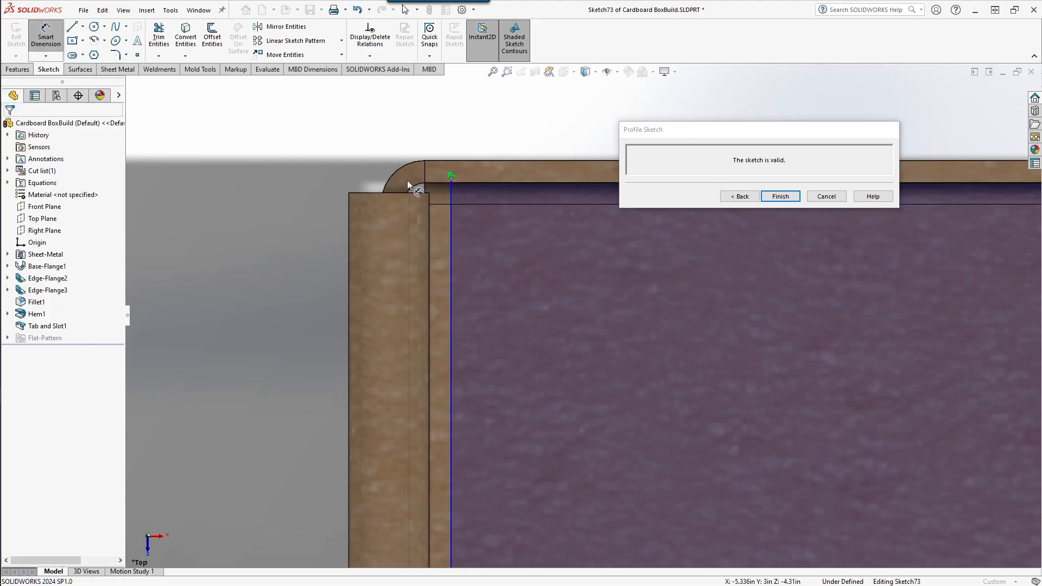
click(425, 172)
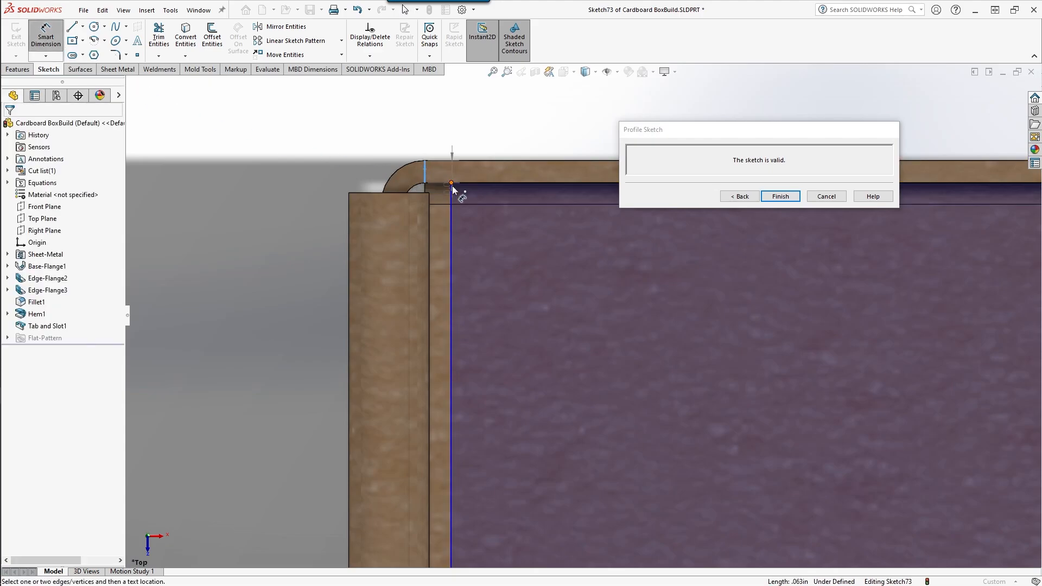
click(451, 182)
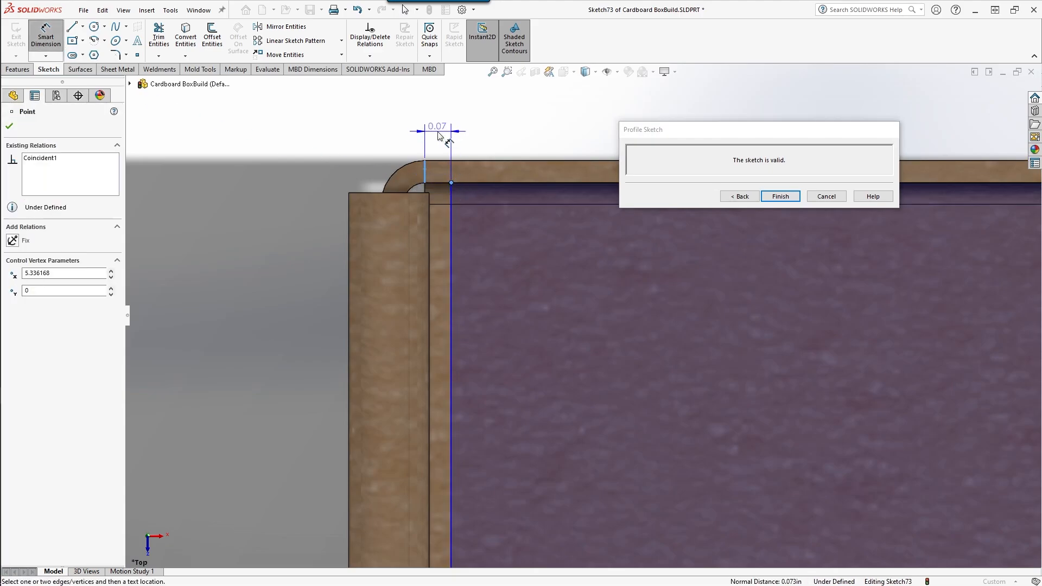
click(443, 133)
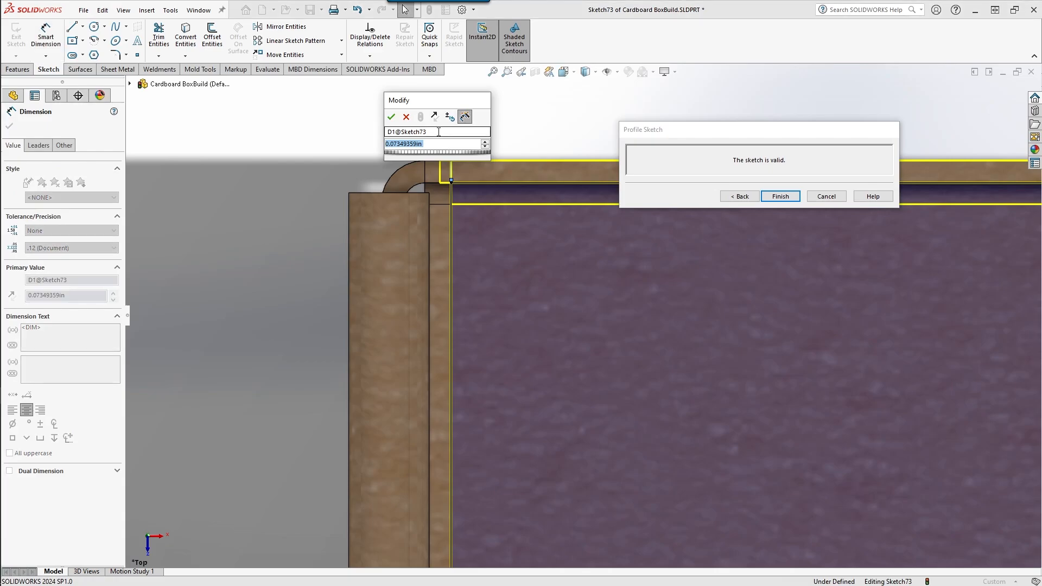
text(0.05)
key(Return)
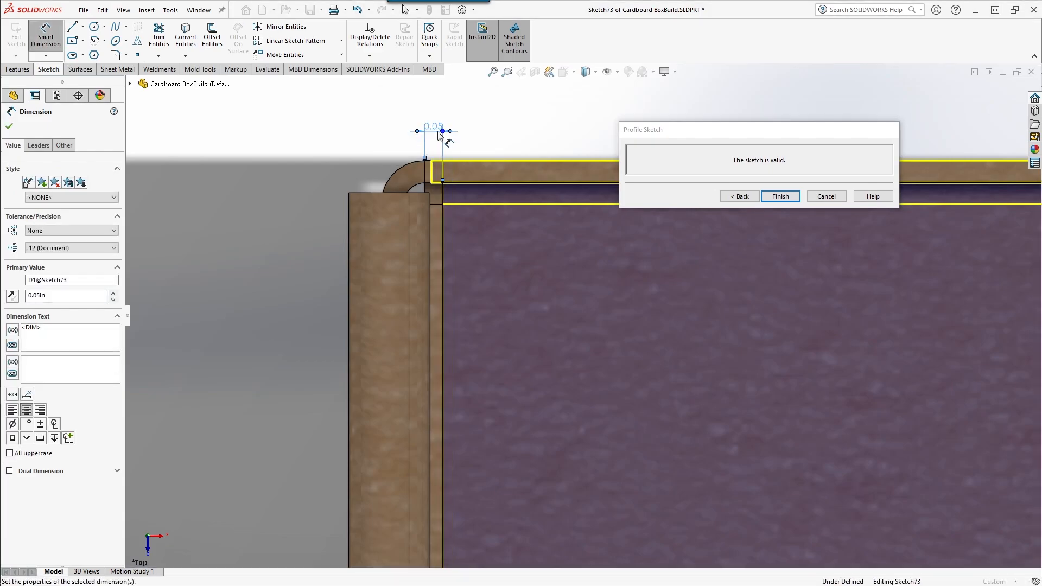
scroll(478, 217, up, 14)
scroll(850, 335, down, 7)
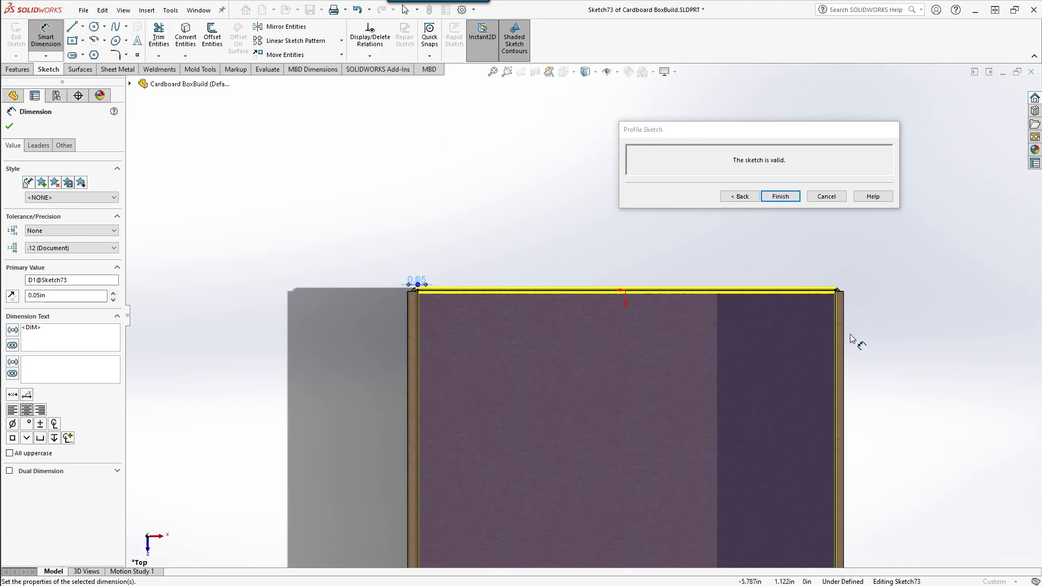
scroll(711, 233, down, 2)
key(Escape)
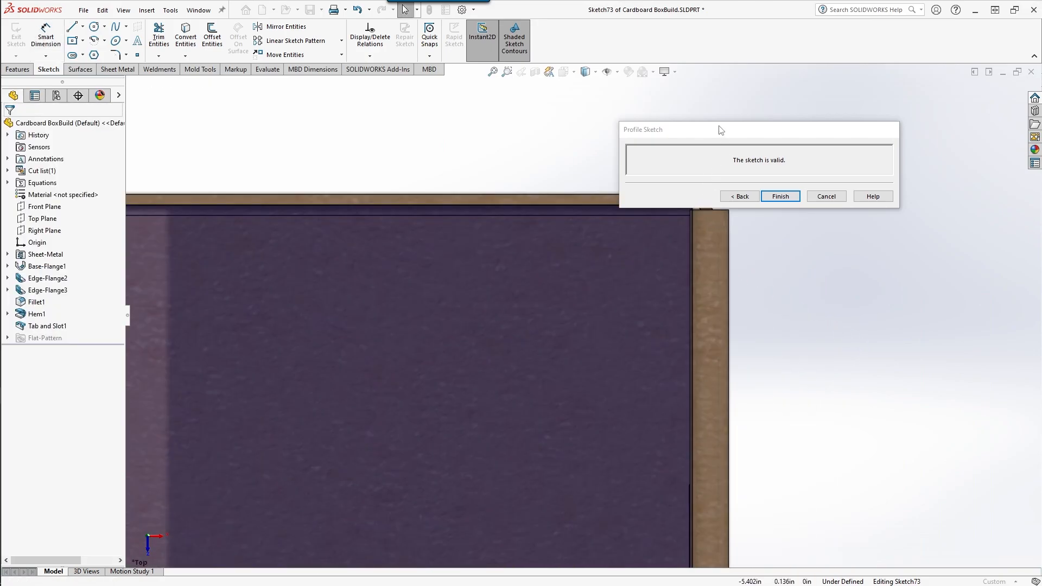
Pull the right side of the lid flange's profile inward about 0.17 in from the rear wall's end.
click(726, 132)
drag(726, 132, 813, 88)
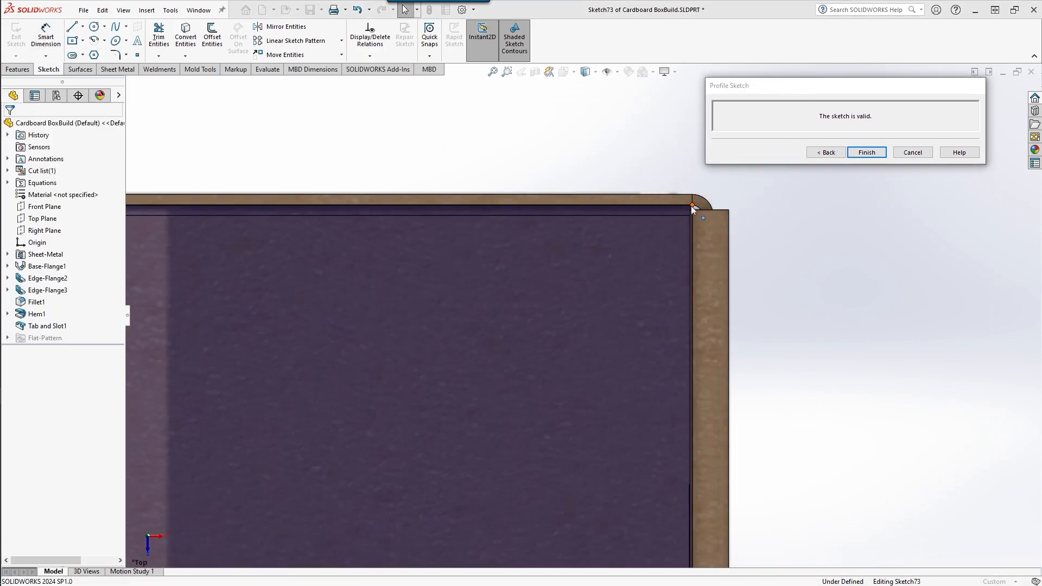
click(663, 204)
drag(664, 205, 664, 205)
Dimension the profile's right corner from the wall's end, link it by equation to the left corner's 0.05 in dimension, and finish the lid flange.
click(46, 37)
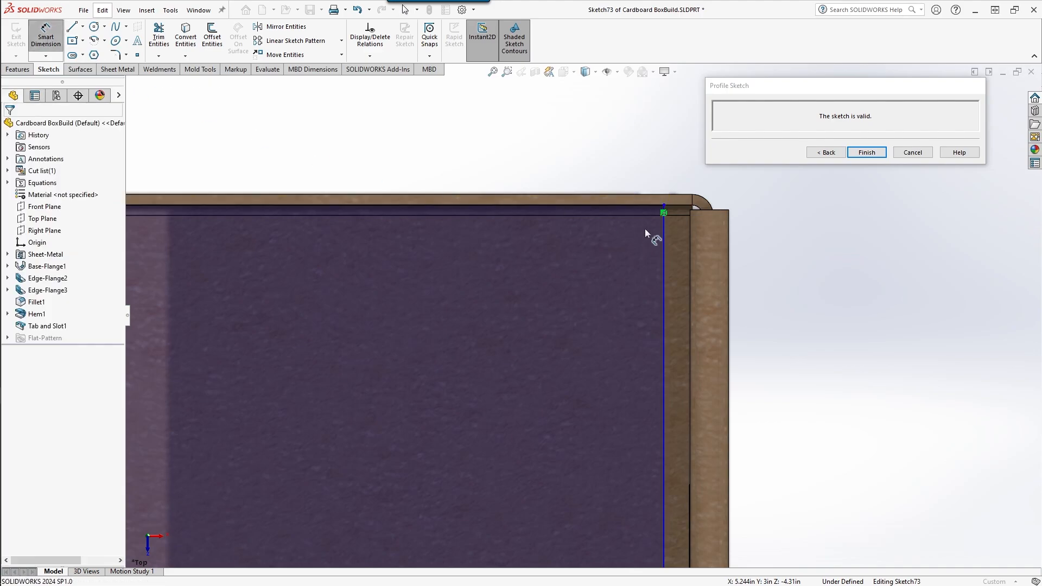
click(663, 205)
click(692, 205)
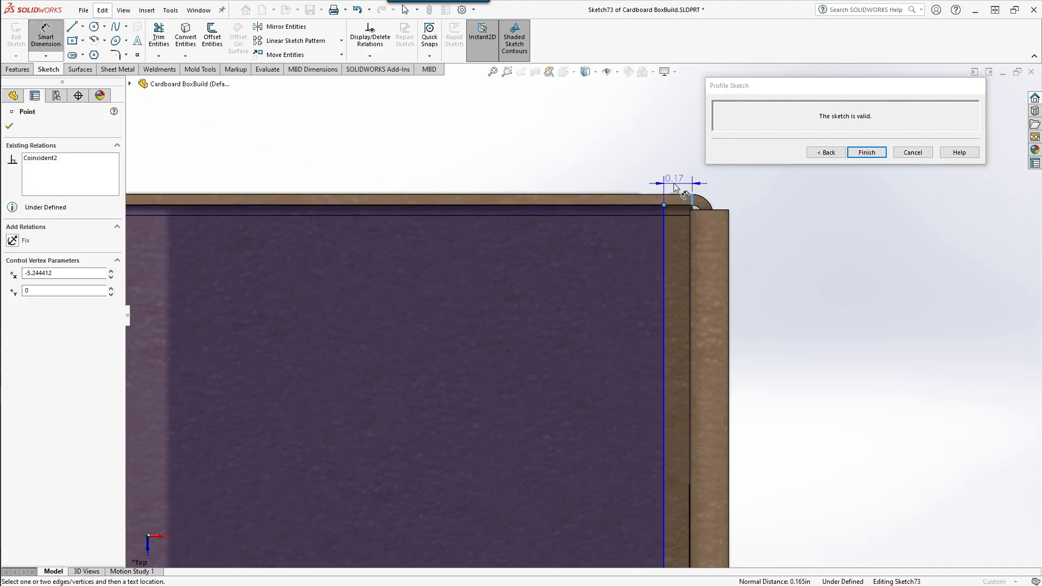
click(679, 181)
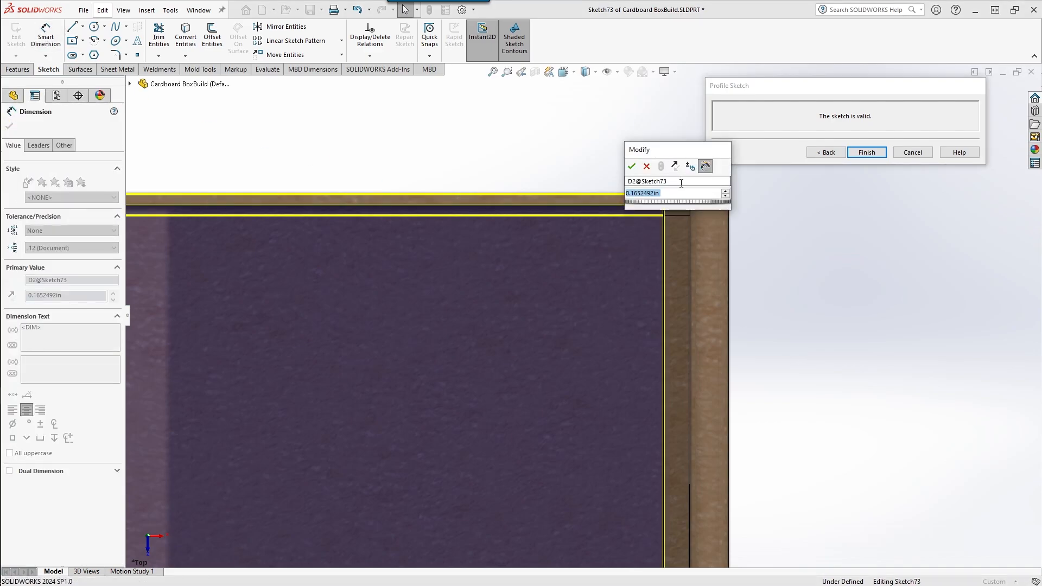
text(=)
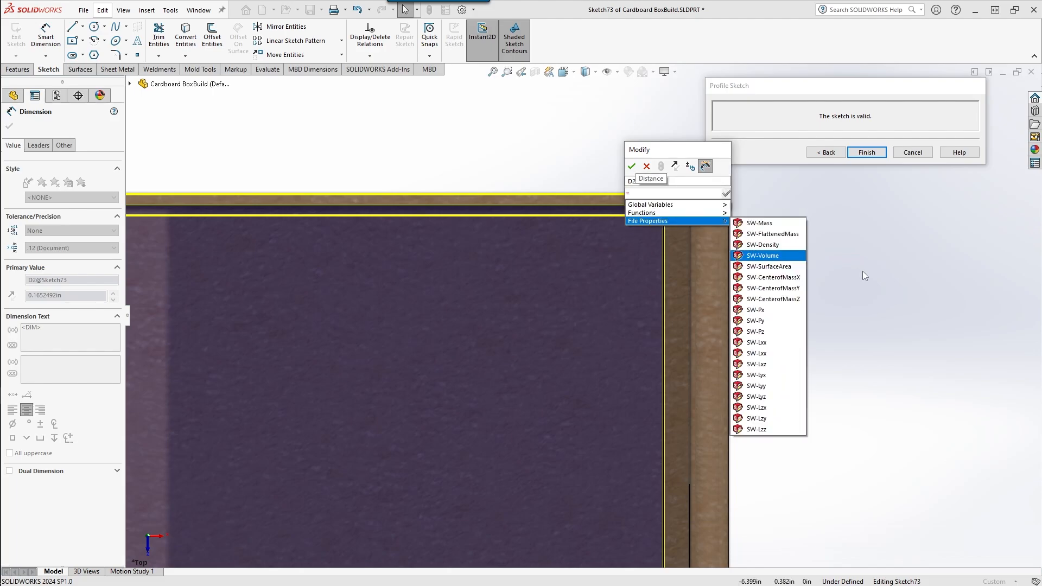
scroll(447, 143, up, 4)
scroll(496, 217, up, 7)
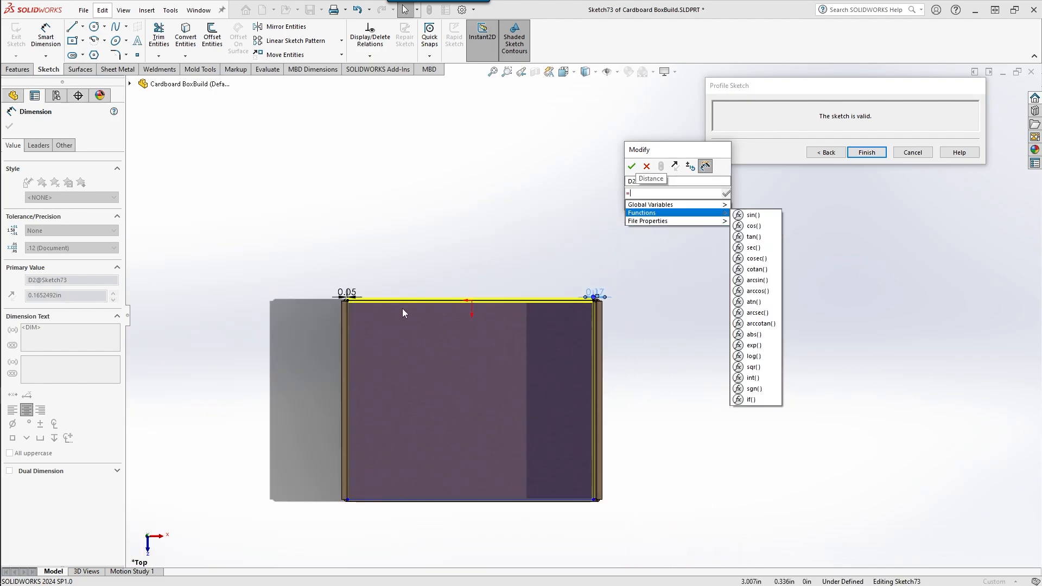
scroll(356, 305, down, 4)
click(345, 281)
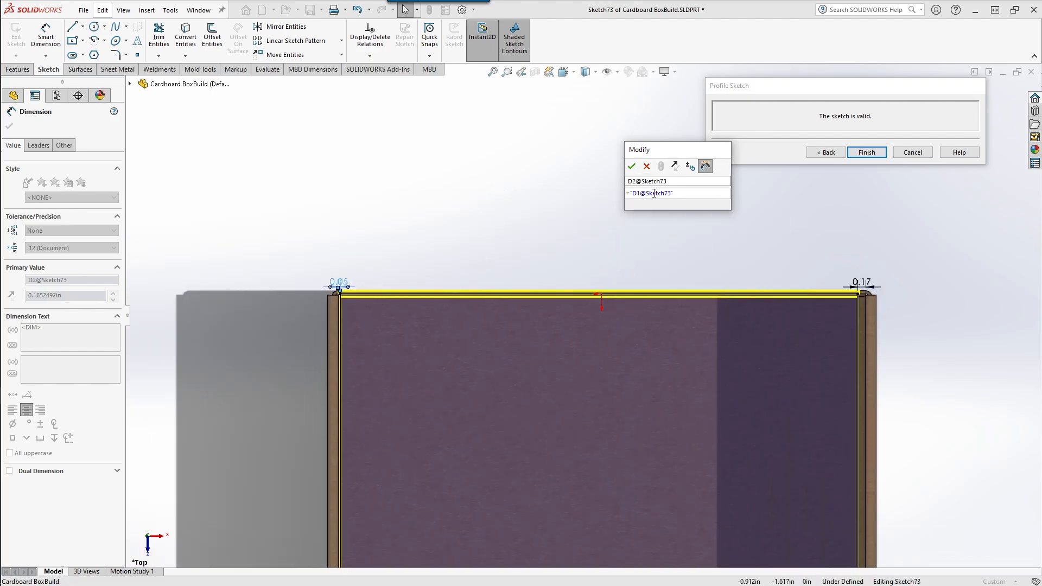
click(632, 167)
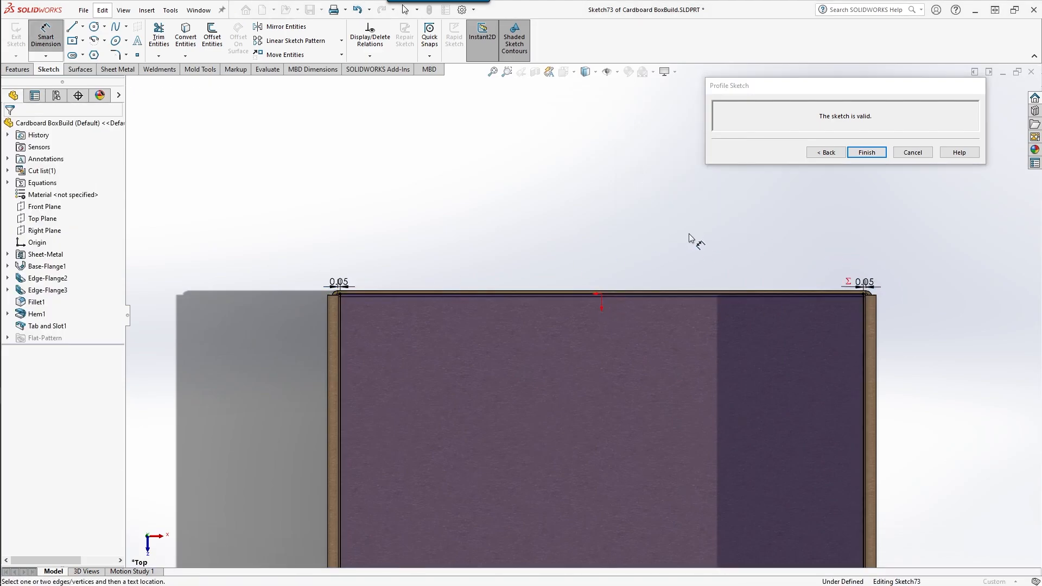
key(Escape)
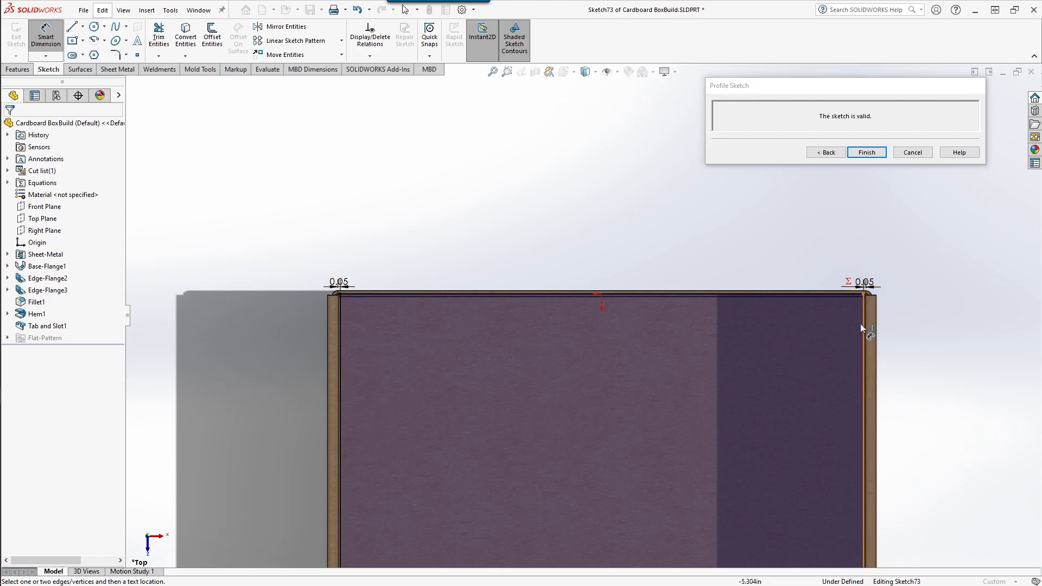
scroll(861, 324, down, 4)
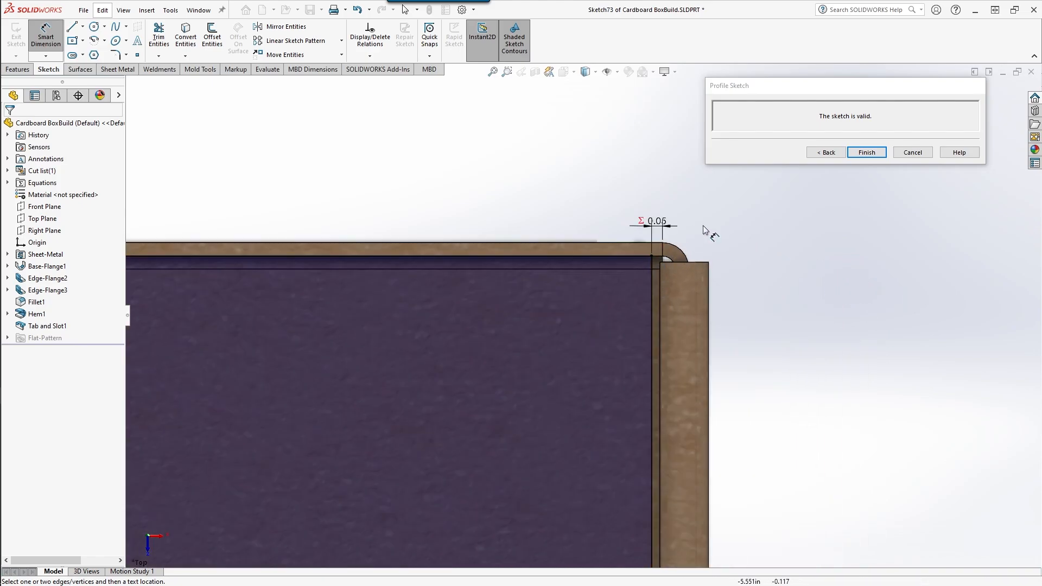
click(863, 152)
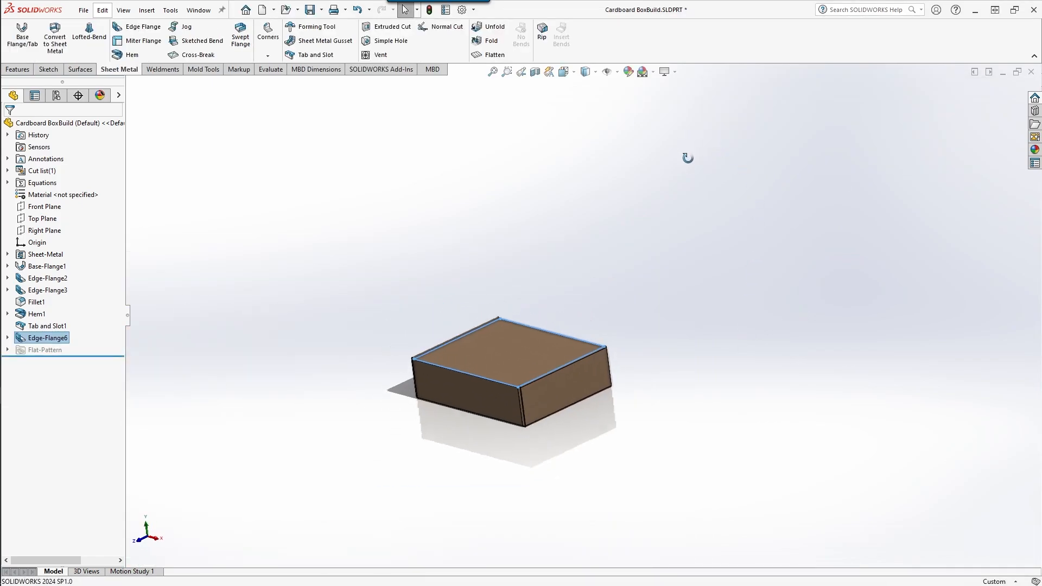
Examine how the lid flange fits against the hemmed short walls and the rear wall's corners.
scroll(565, 380, down, 4)
scroll(564, 382, down, 3)
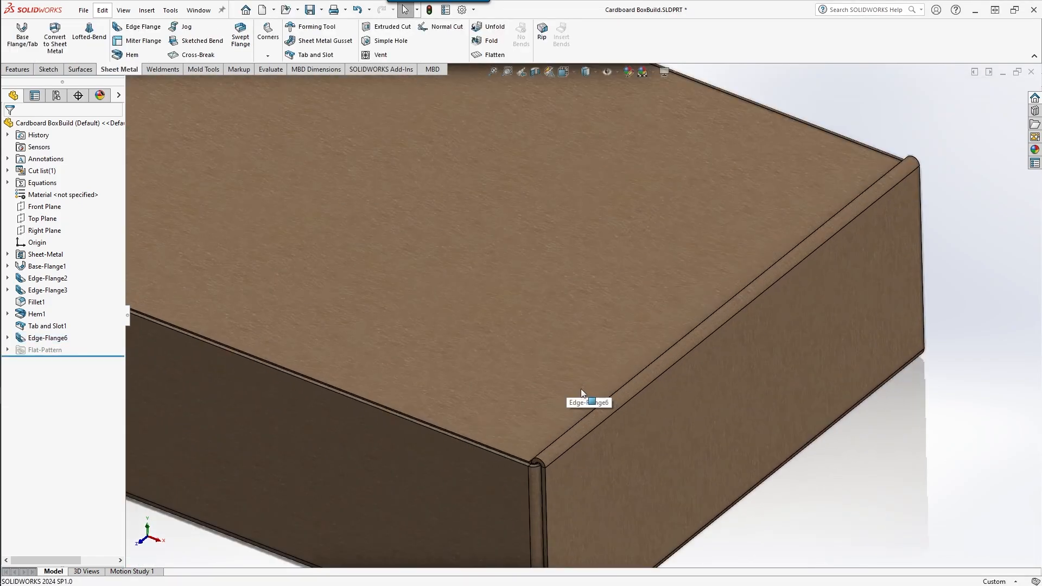
middle_drag(580, 389, 382, 271)
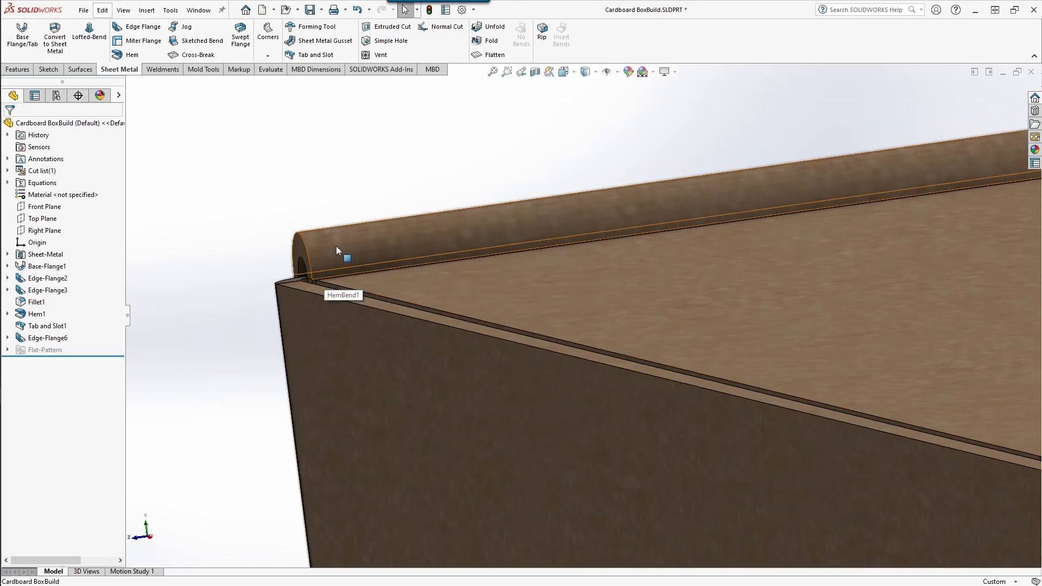
scroll(542, 277, up, 6)
middle_drag(767, 311, 642, 341)
scroll(603, 346, down, 8)
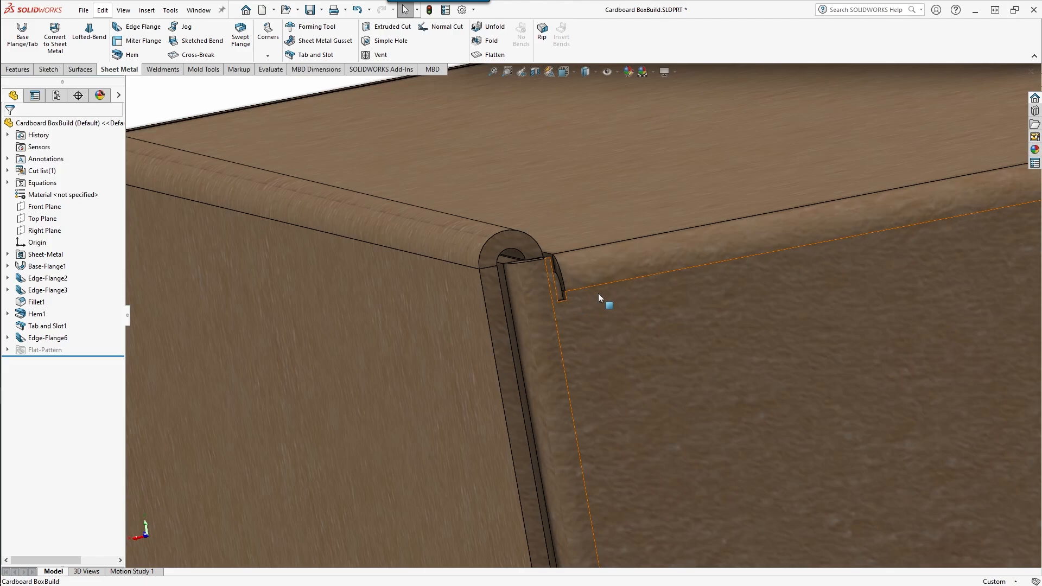
scroll(598, 298, up, 9)
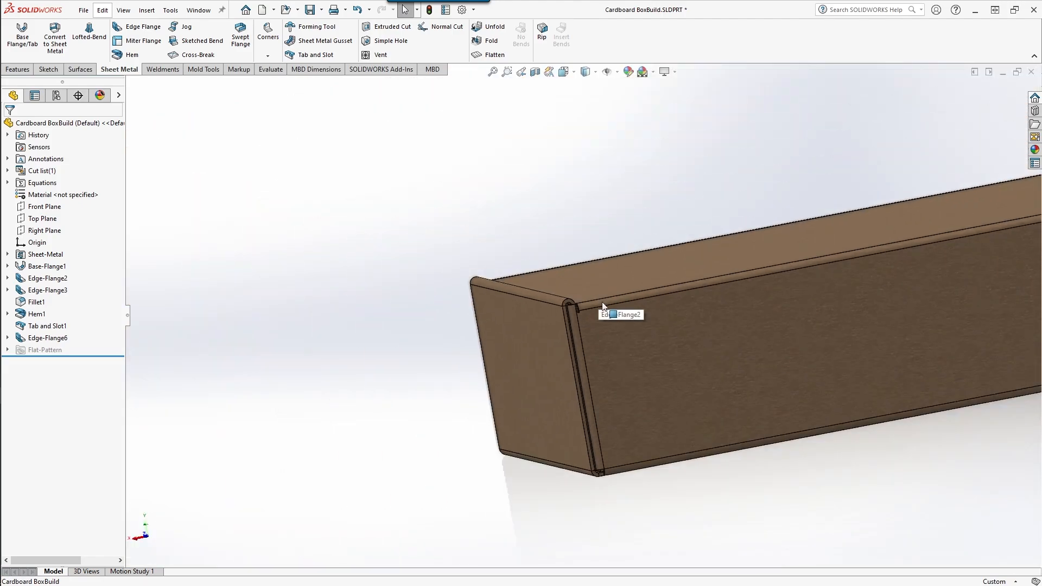
middle_drag(595, 302, 677, 311)
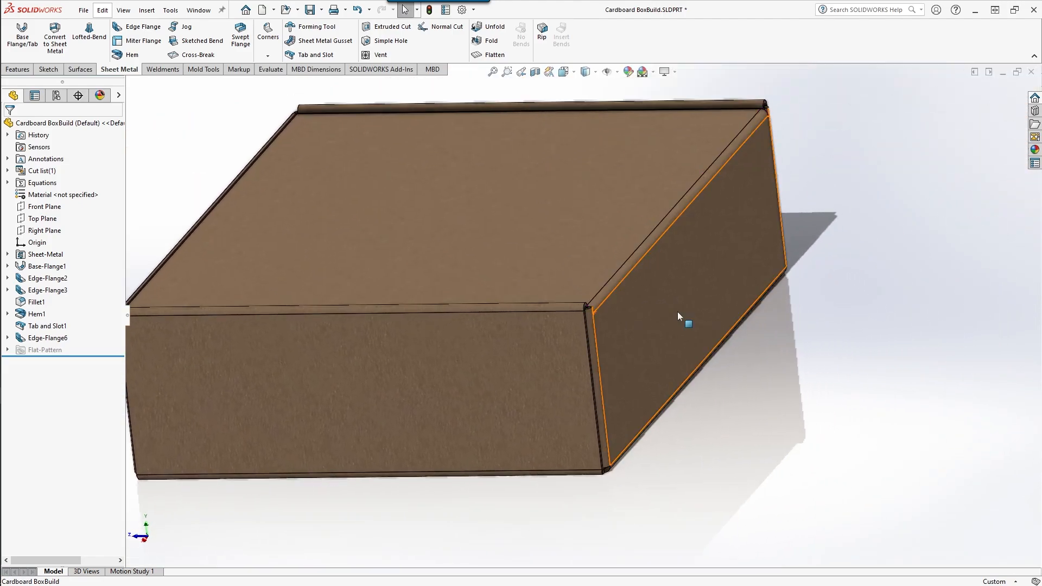
Change the lid flange's position to Bend Outside, then save the part in isometric view.
right_click(58, 338)
click(70, 303)
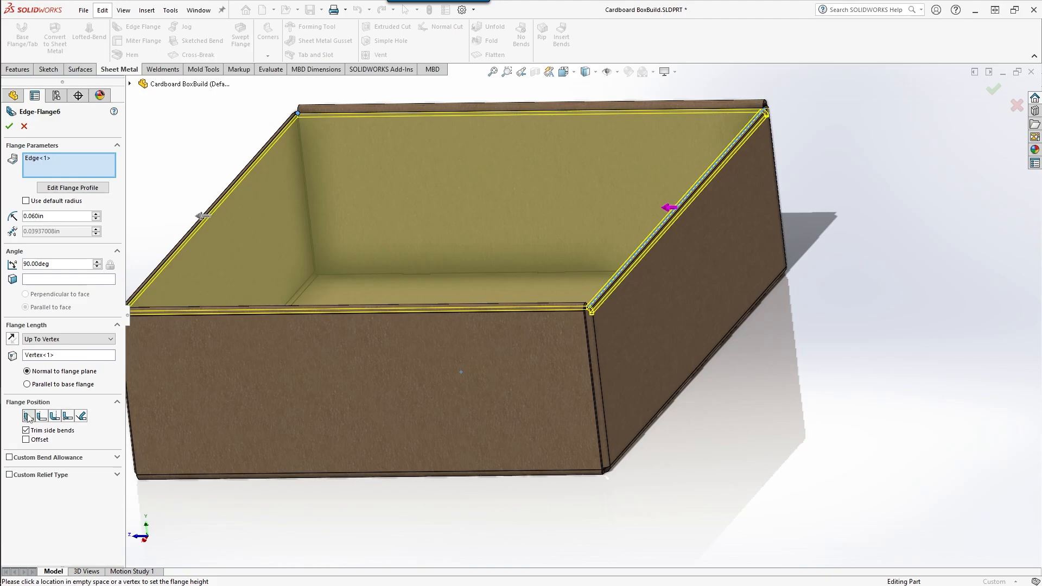
click(54, 416)
scroll(668, 272, down, 10)
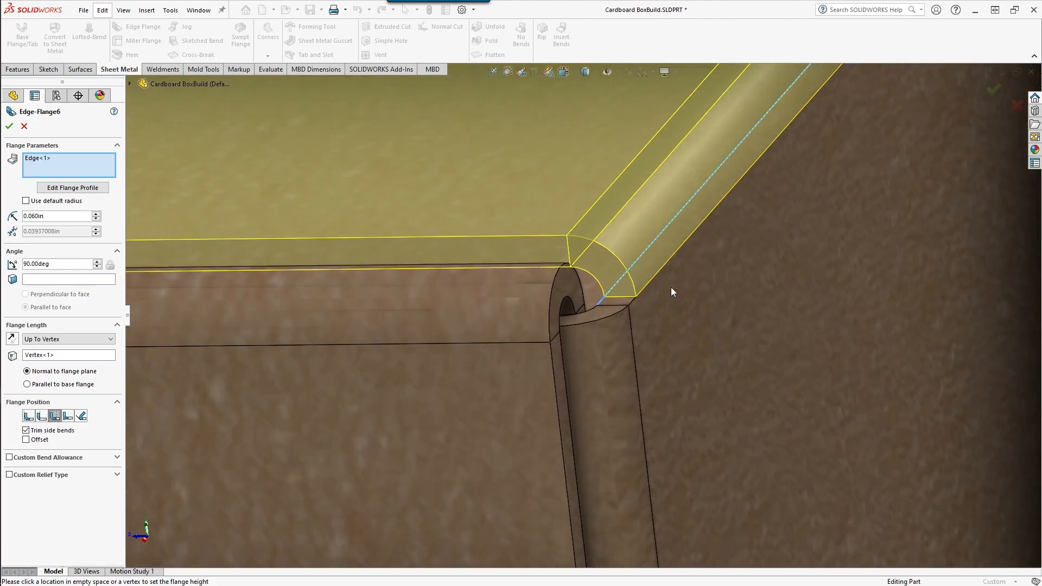
middle_drag(610, 266, 623, 307)
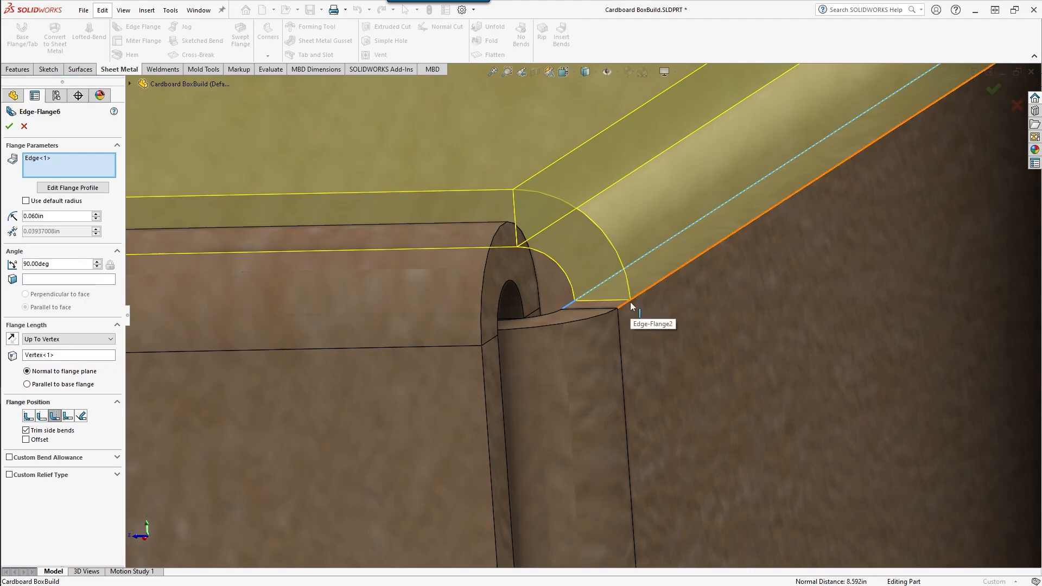
scroll(630, 301, up, 10)
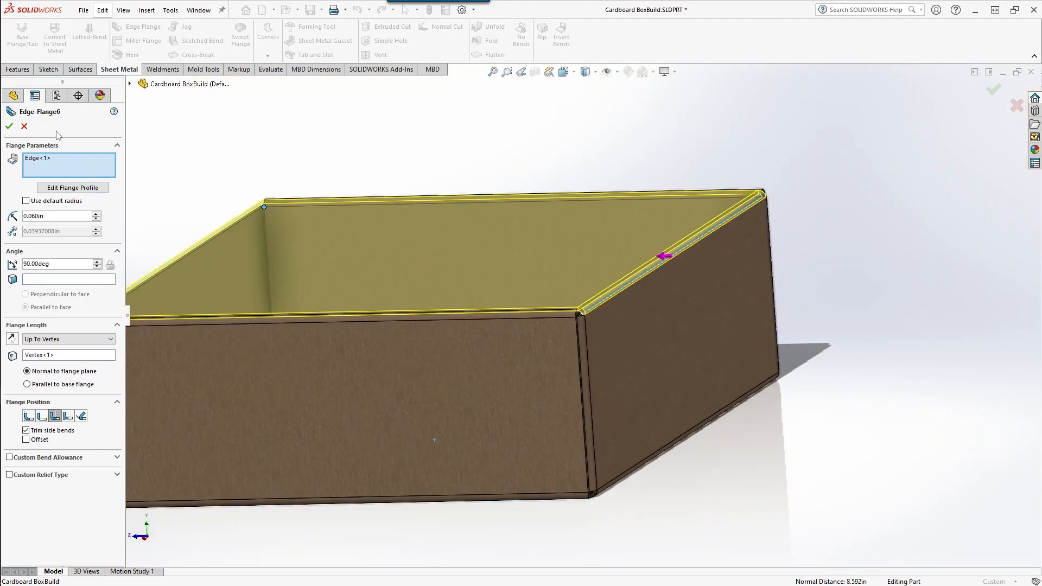
click(10, 126)
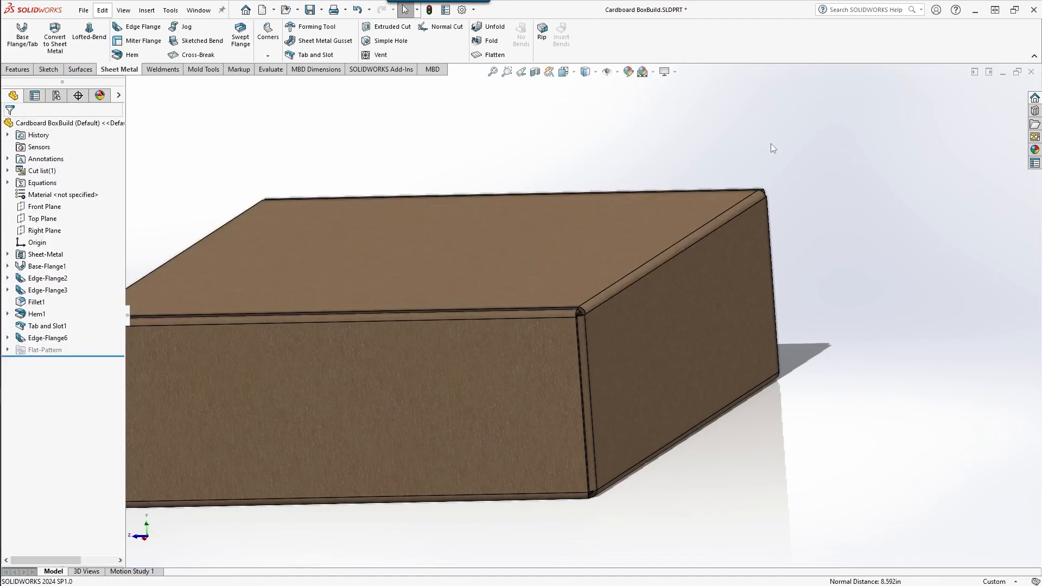
key(ctrl+7)
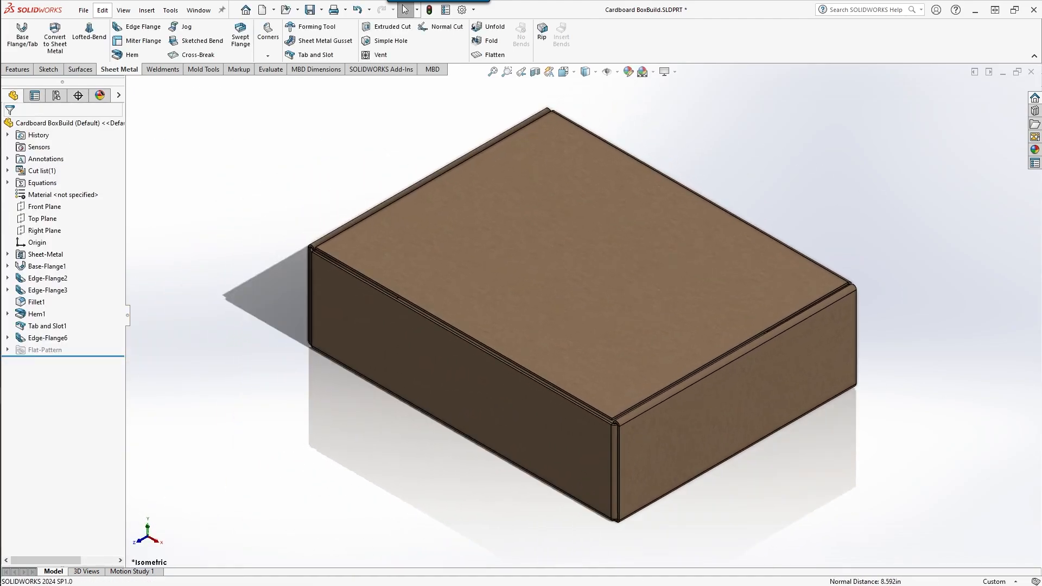
key(ctrl+s)
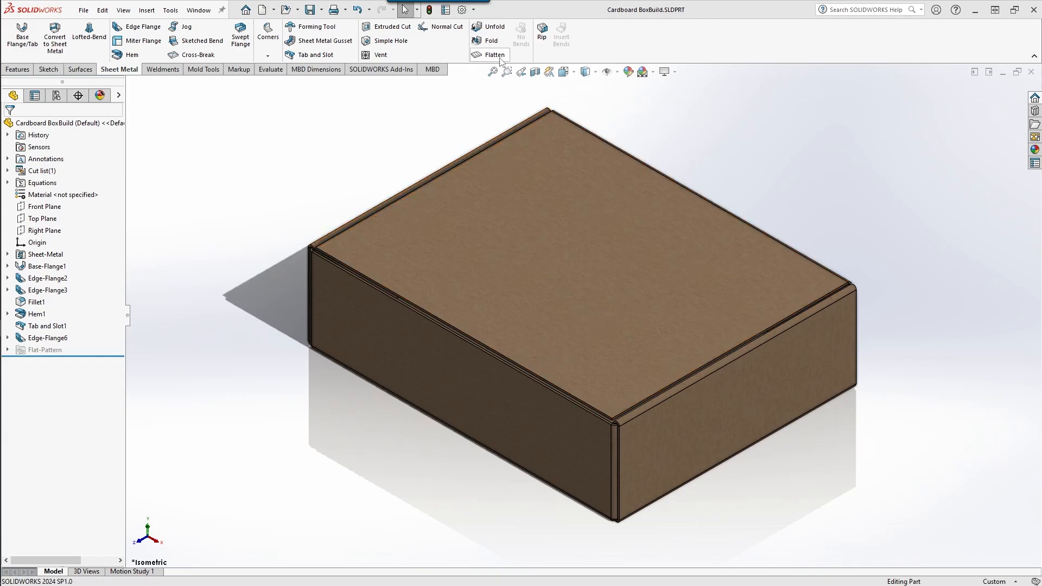
Unfold the bend between the floor and the front long wall, keeping the floor's underside fixed.
click(493, 30)
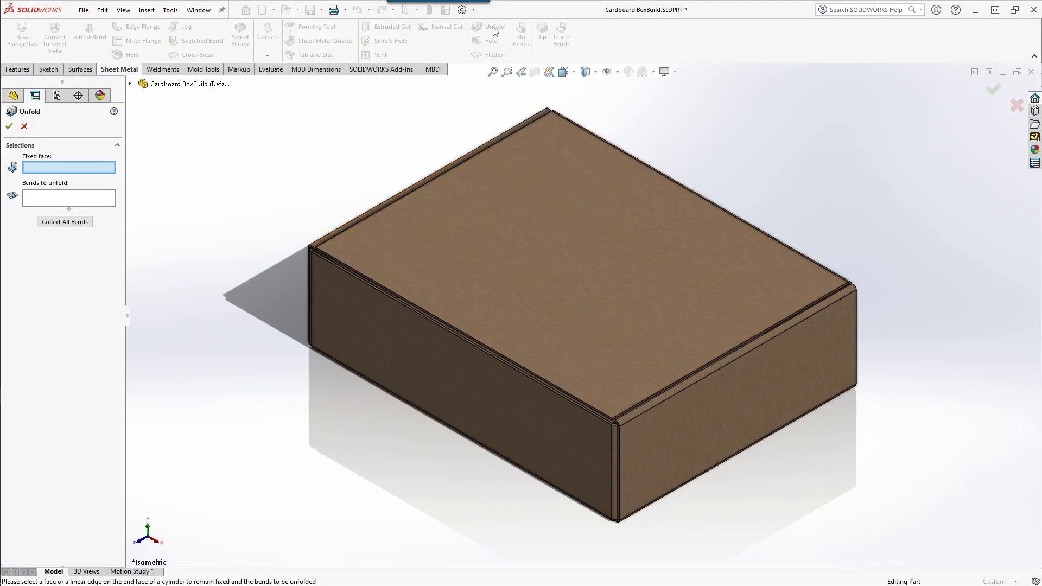
middle_drag(438, 467, 443, 332)
click(448, 366)
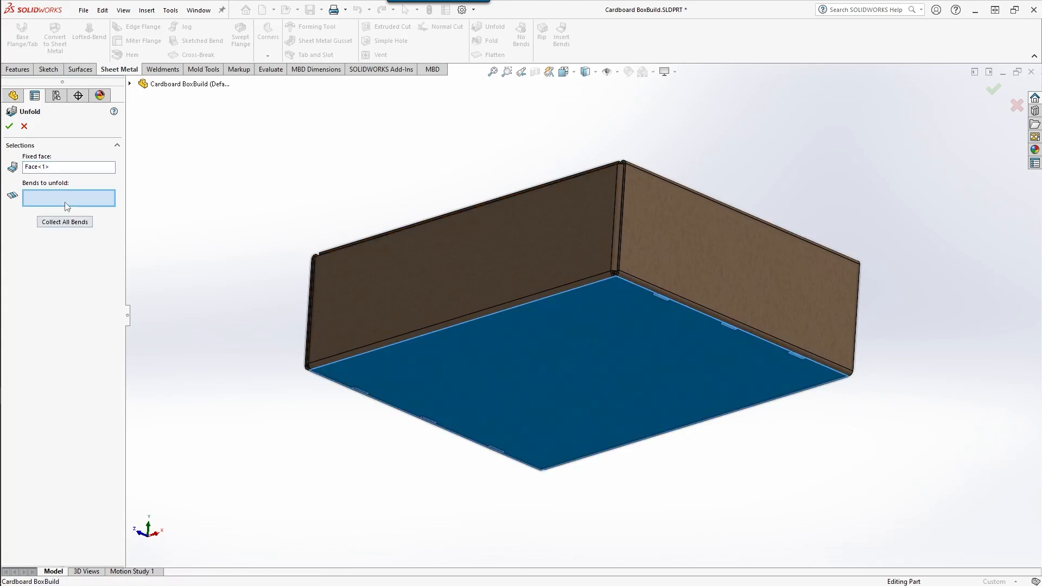
click(395, 340)
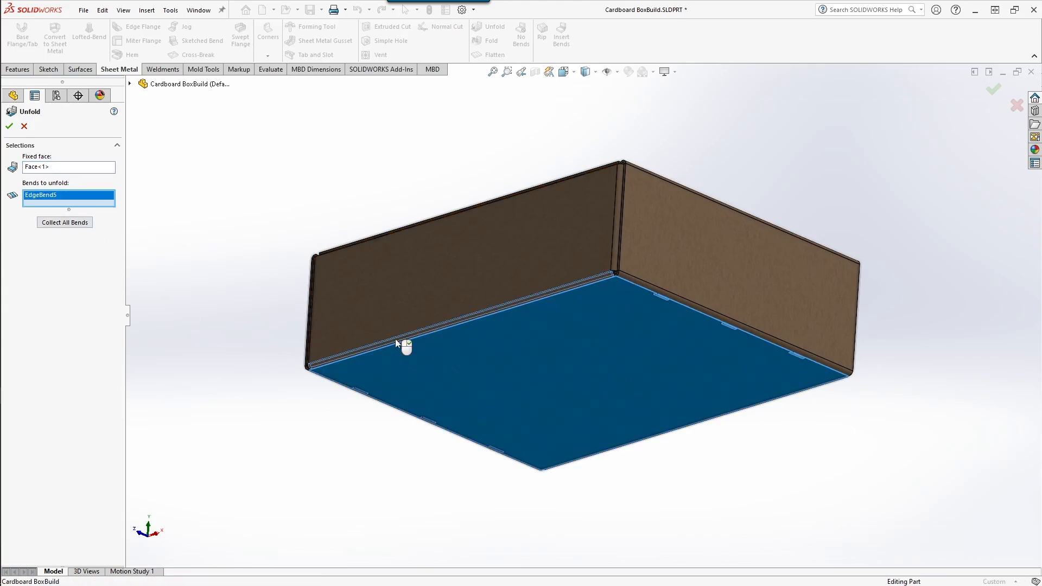
click(10, 126)
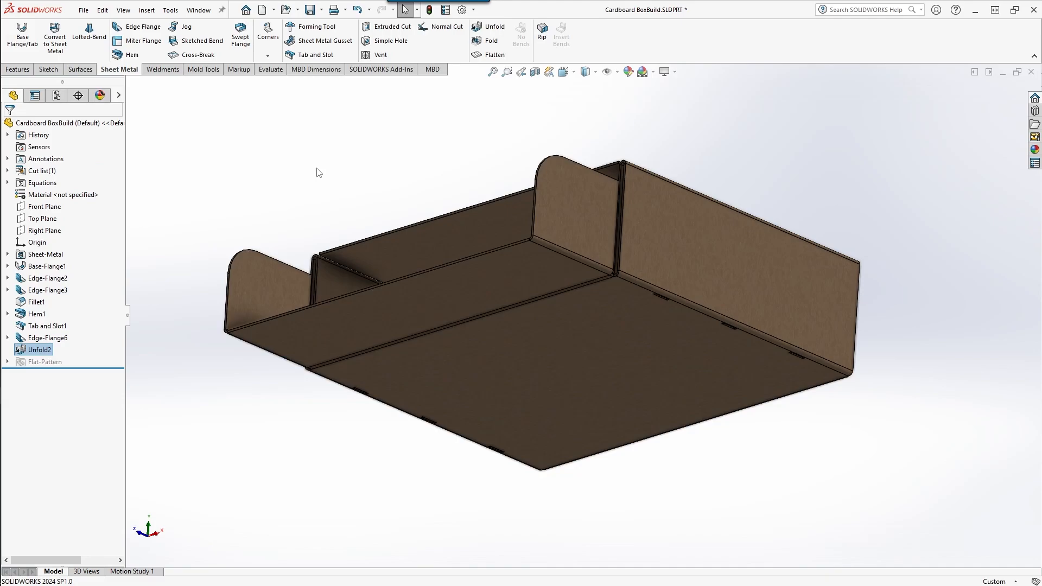
Start an edge flange on the lid's left short edge, directed down into the box.
middle_drag(374, 172, 377, 336)
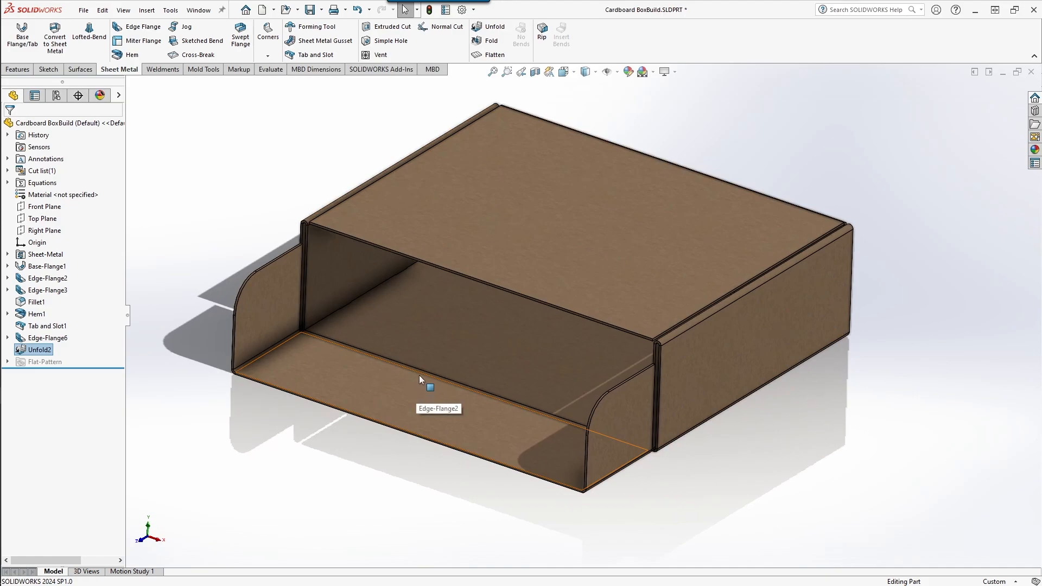
key(f)
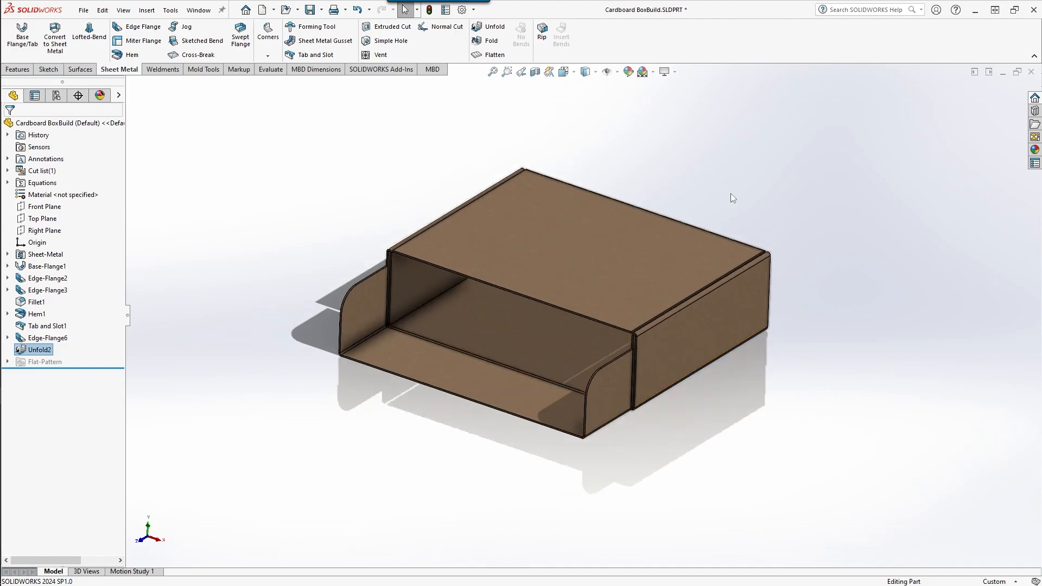
scroll(592, 281, down, 4)
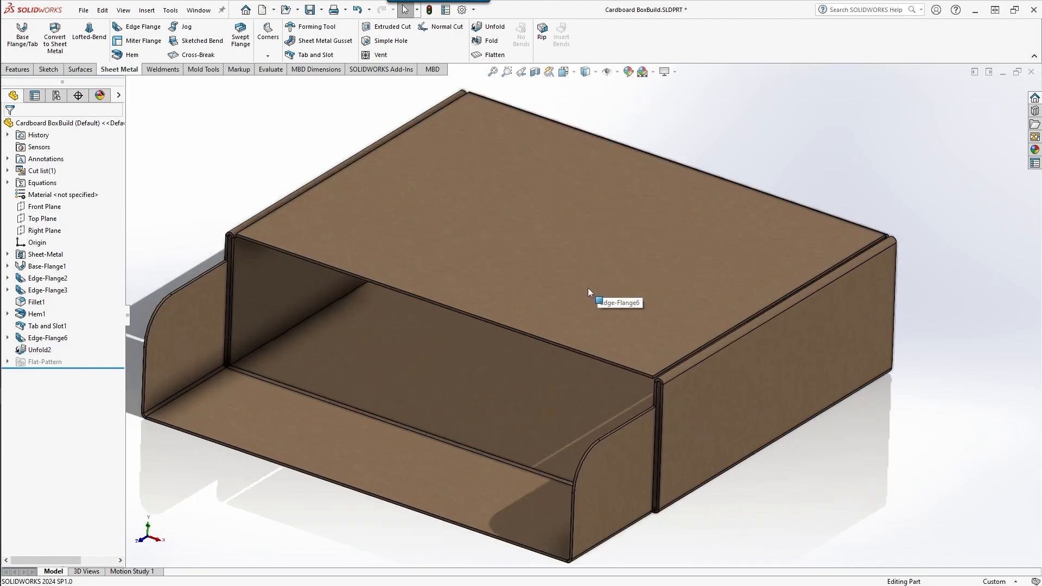
scroll(588, 287, up, 3)
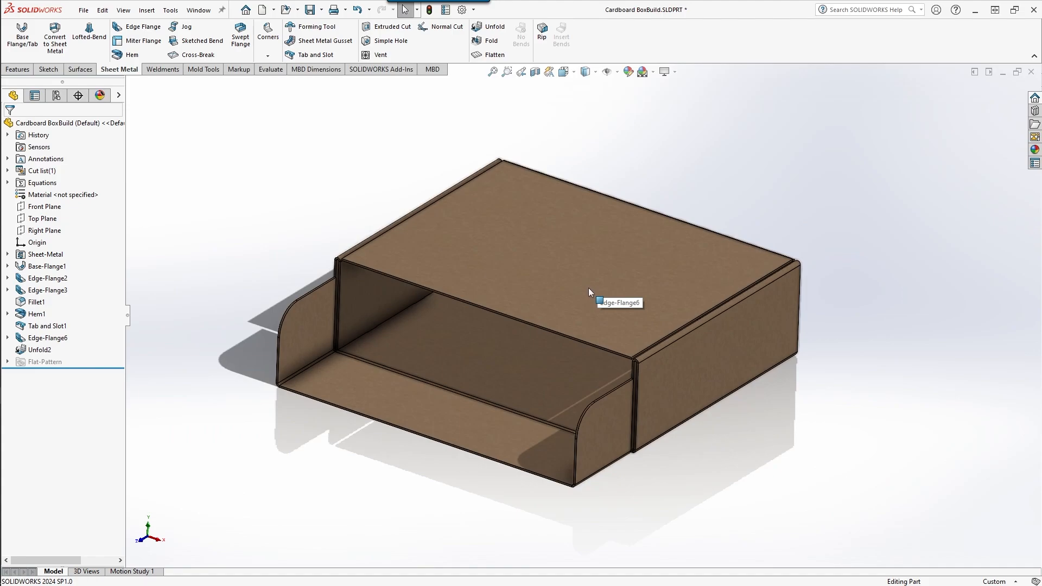
click(137, 27)
middle_drag(448, 357, 449, 262)
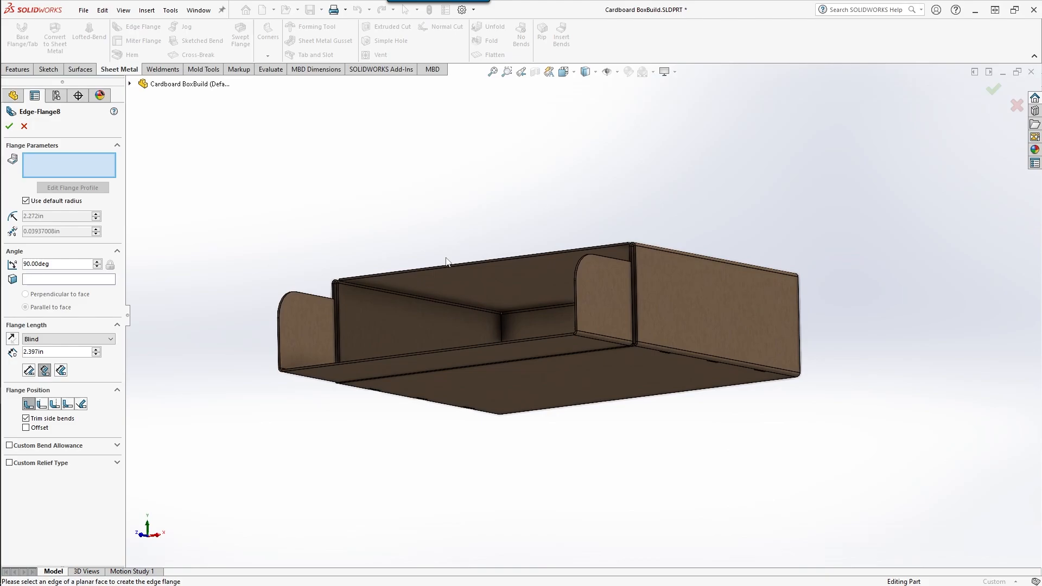
scroll(377, 297, down, 5)
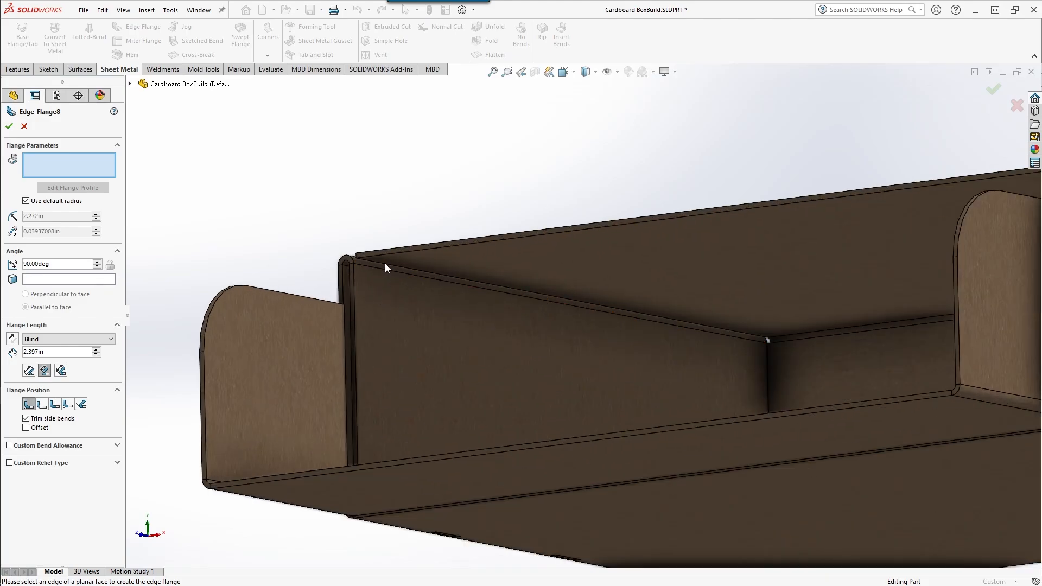
middle_drag(441, 230, 397, 222)
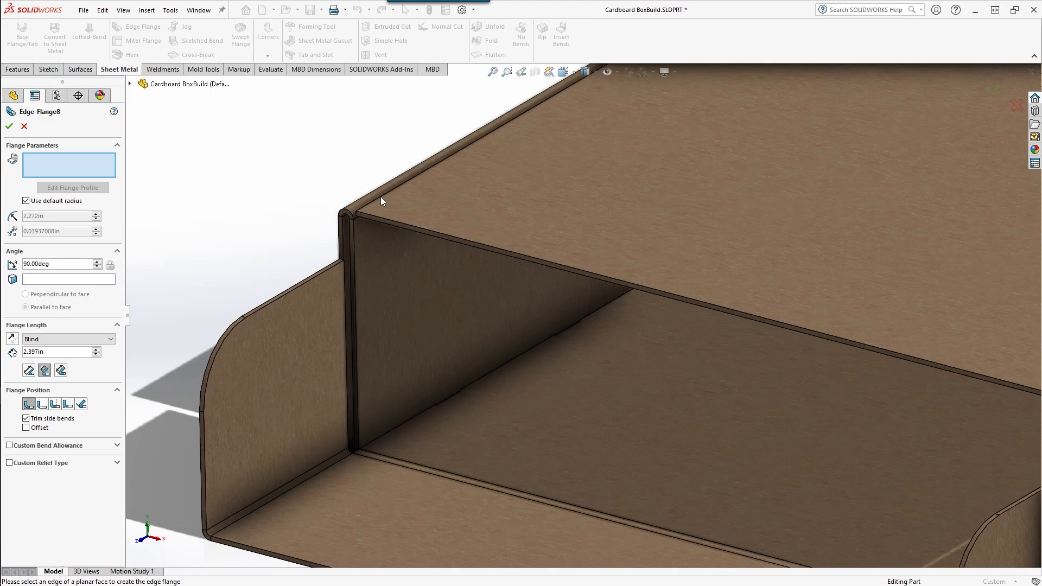
click(382, 197)
scroll(542, 325, up, 5)
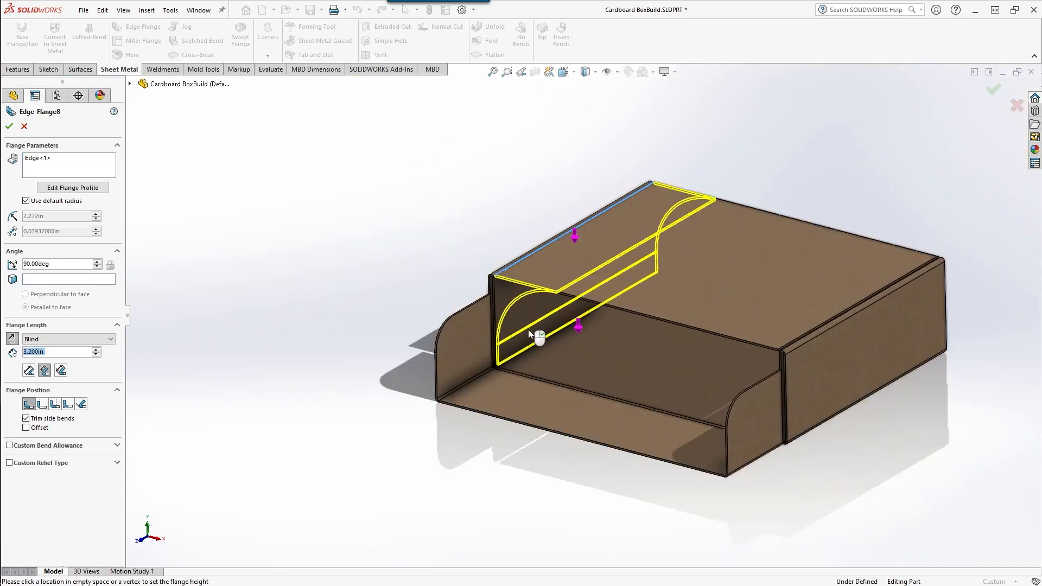
click(531, 457)
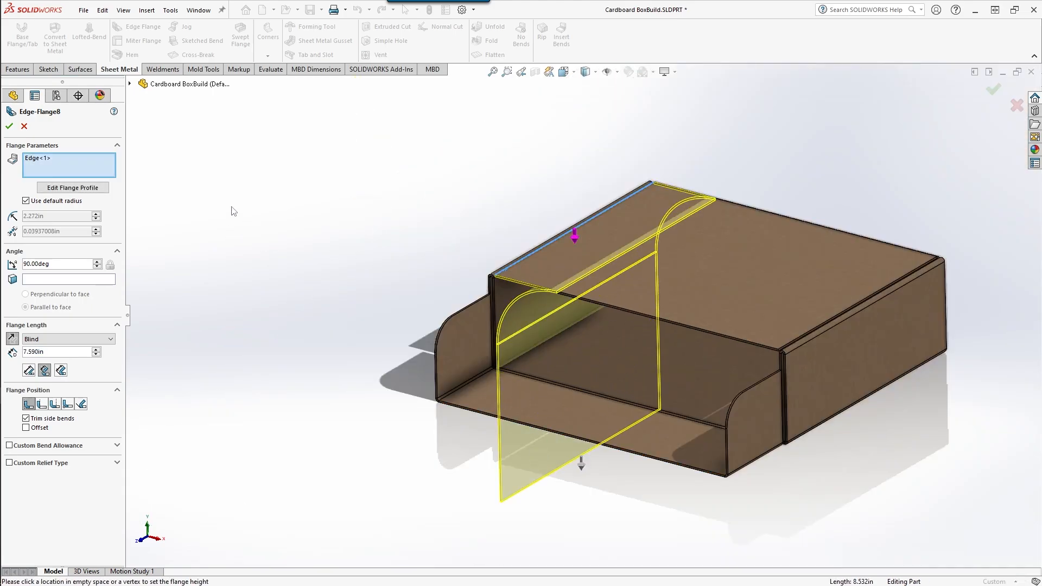
Override the default bend radius of the lid's side flange with 0.06 in.
click(25, 201)
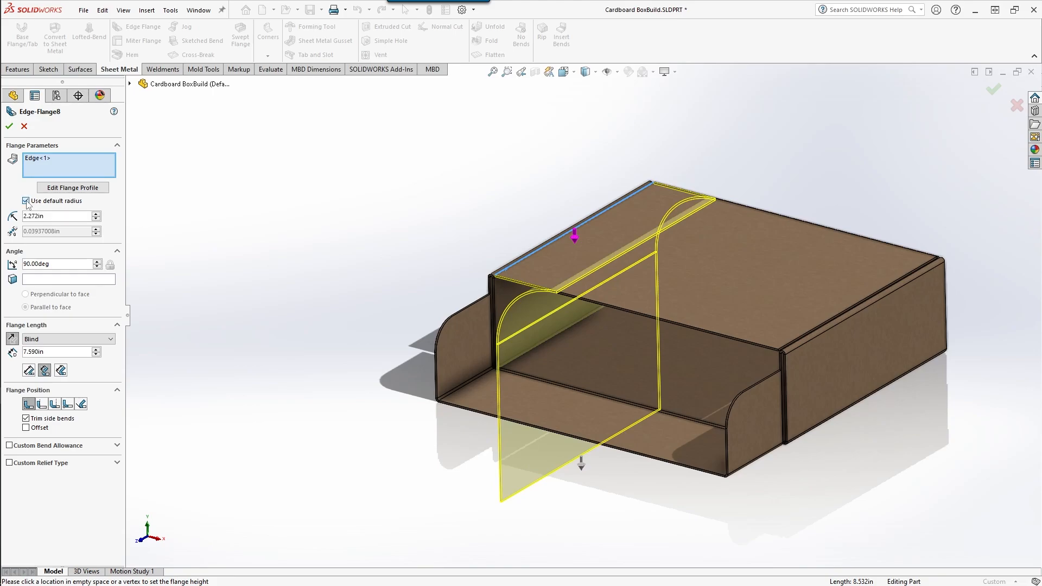
double_click(66, 214)
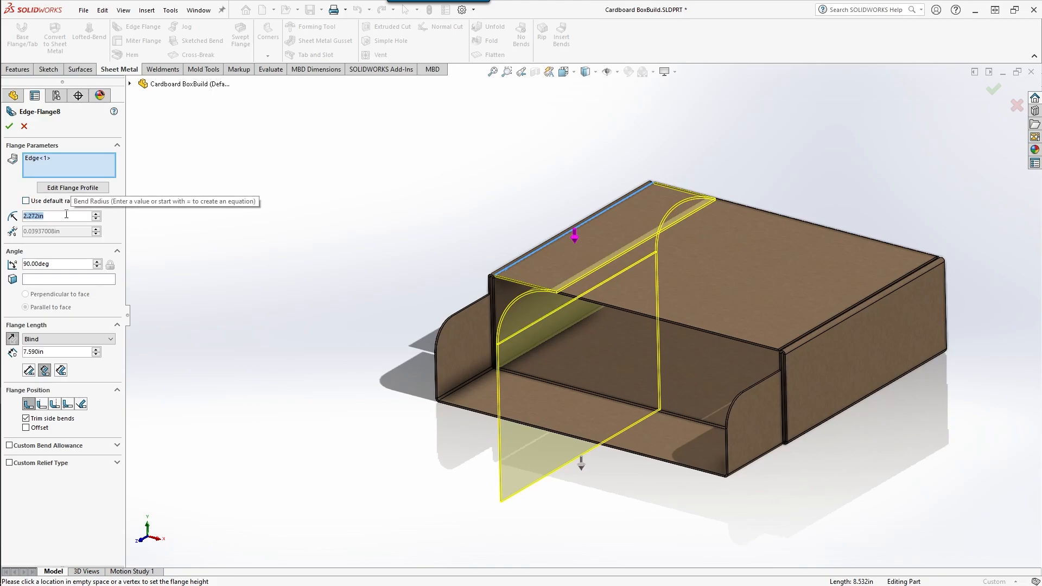
text(0.06)
key(Return)
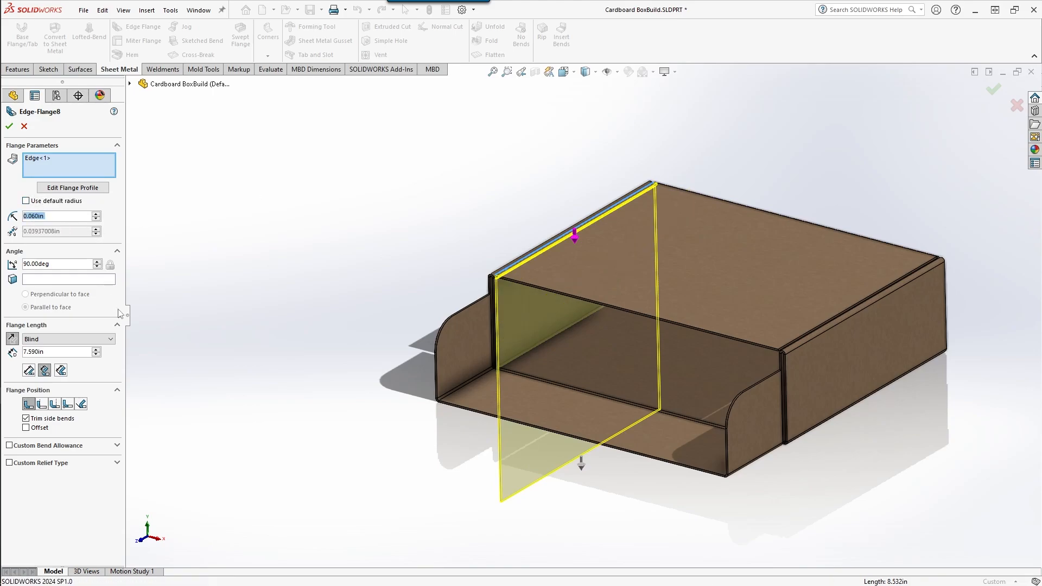
Set the side flange's length to Up To Vertex, ending at the inner floor corner beside the hemmed short wall.
click(67, 340)
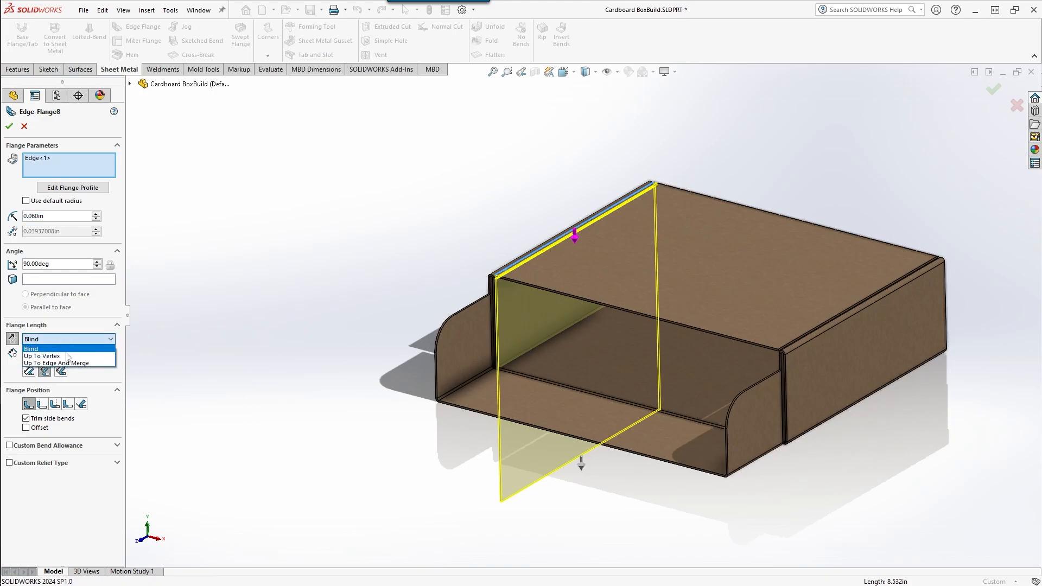
click(66, 355)
scroll(494, 369, down, 5)
scroll(503, 356, down, 4)
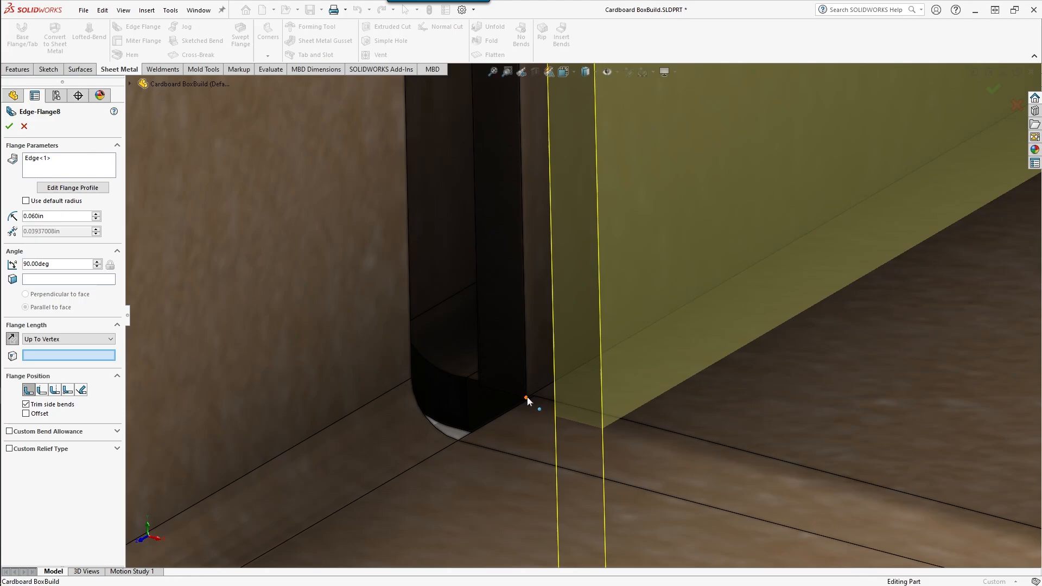
click(528, 399)
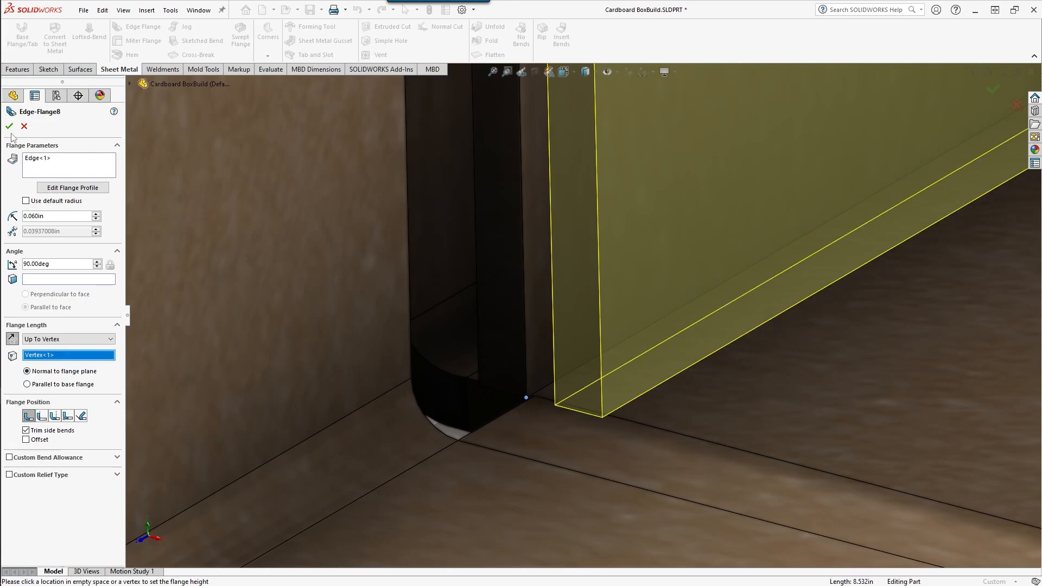
scroll(380, 246, up, 4)
Add the lid's opposite short edge to the same edge flange and finish the feature.
click(65, 164)
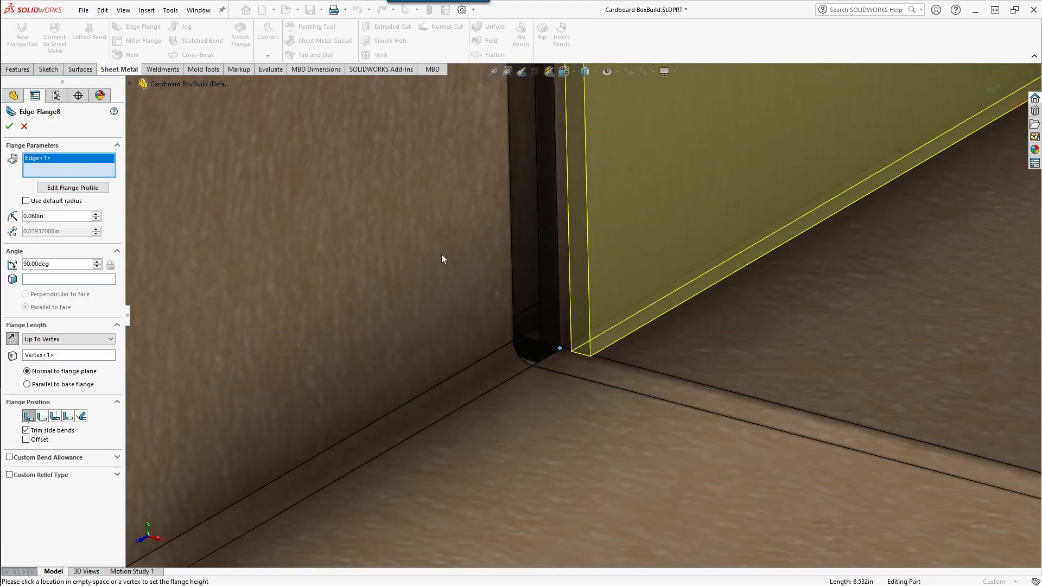
scroll(442, 256, up, 6)
middle_drag(516, 279, 913, 249)
scroll(784, 326, down, 6)
scroll(783, 326, down, 3)
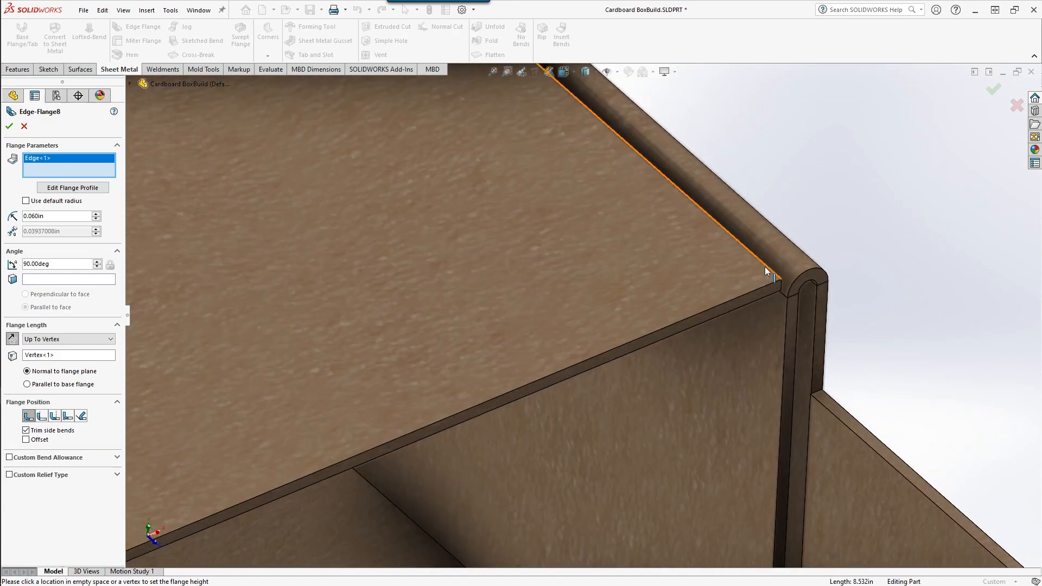
click(765, 266)
scroll(752, 305, up, 5)
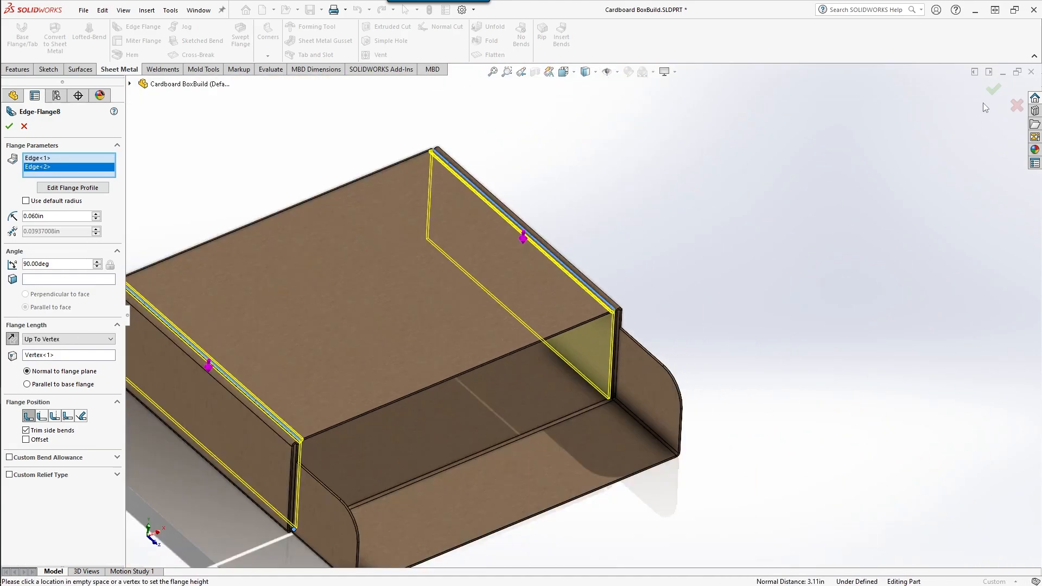
click(994, 89)
key(f)
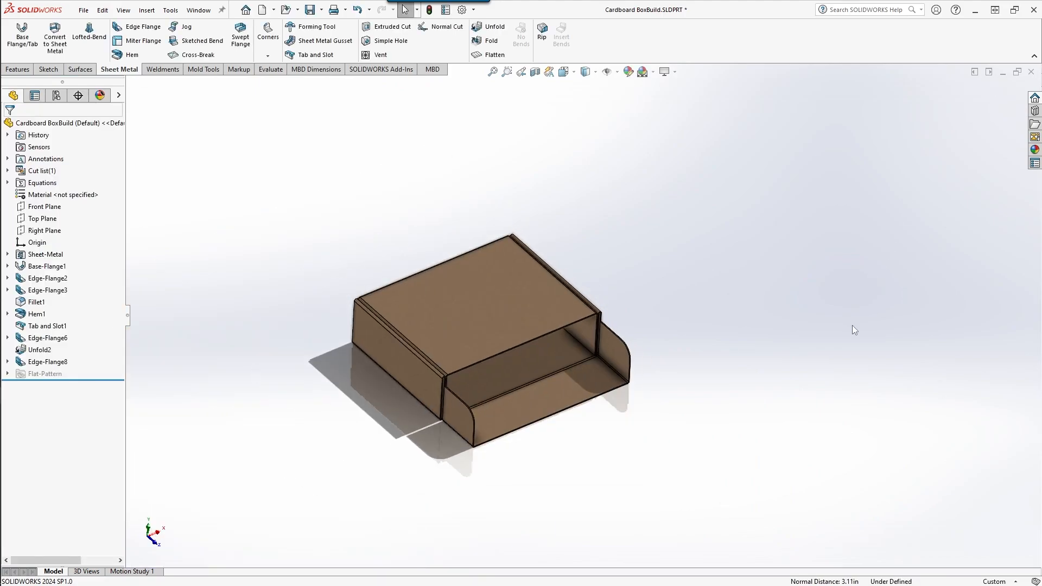
Delete the Unfold2 feature to fold the front long wall back up.
middle_drag(854, 329, 758, 300)
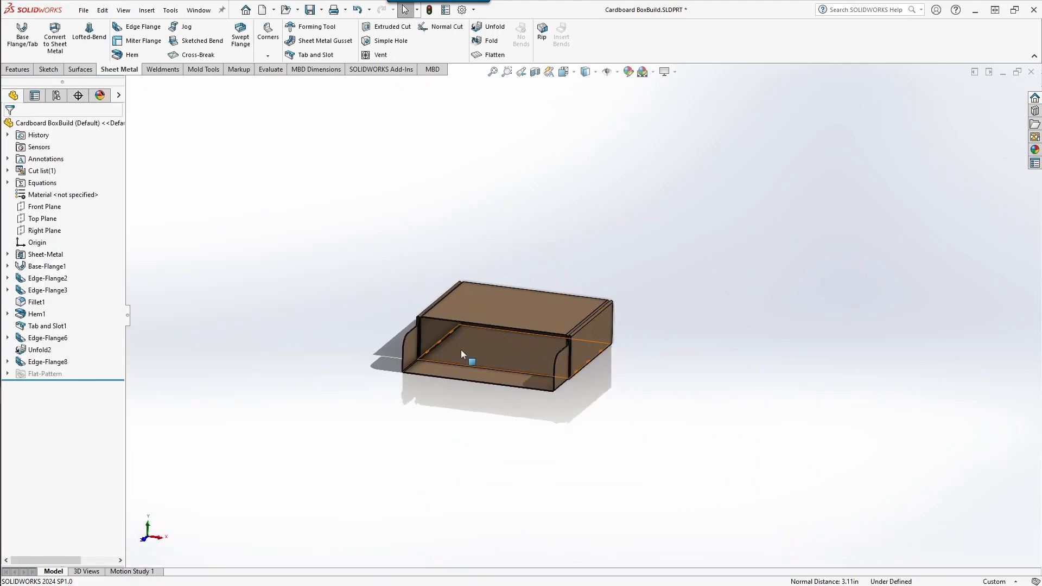
scroll(462, 353, down, 5)
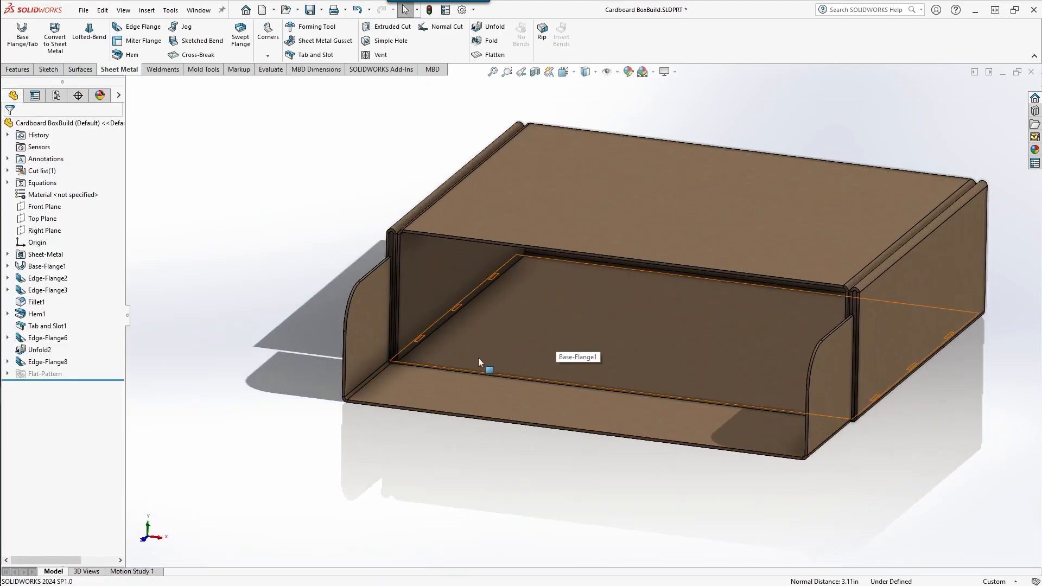
middle_drag(478, 357, 513, 412)
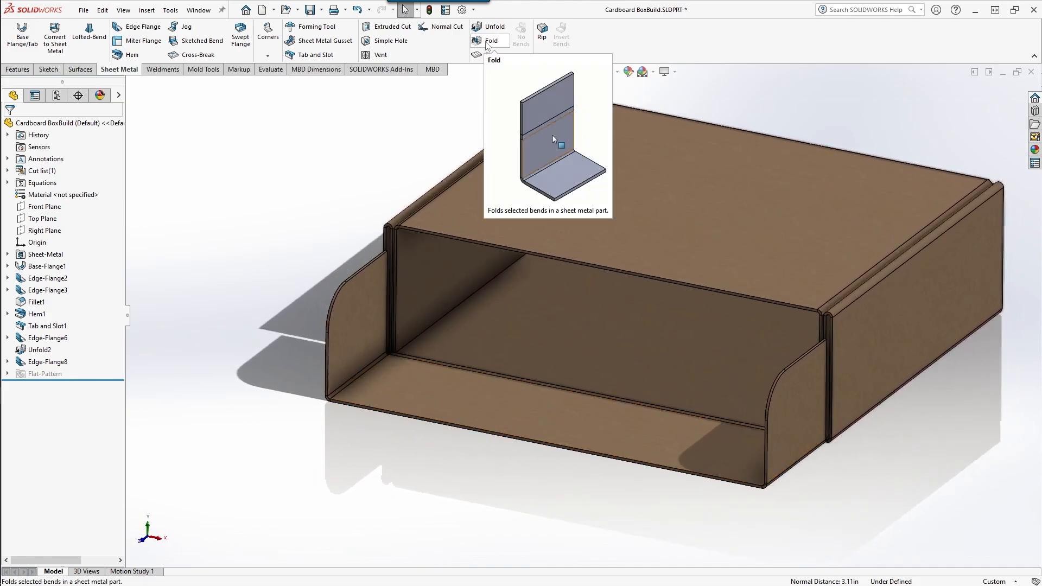
click(41, 350)
key(Delete)
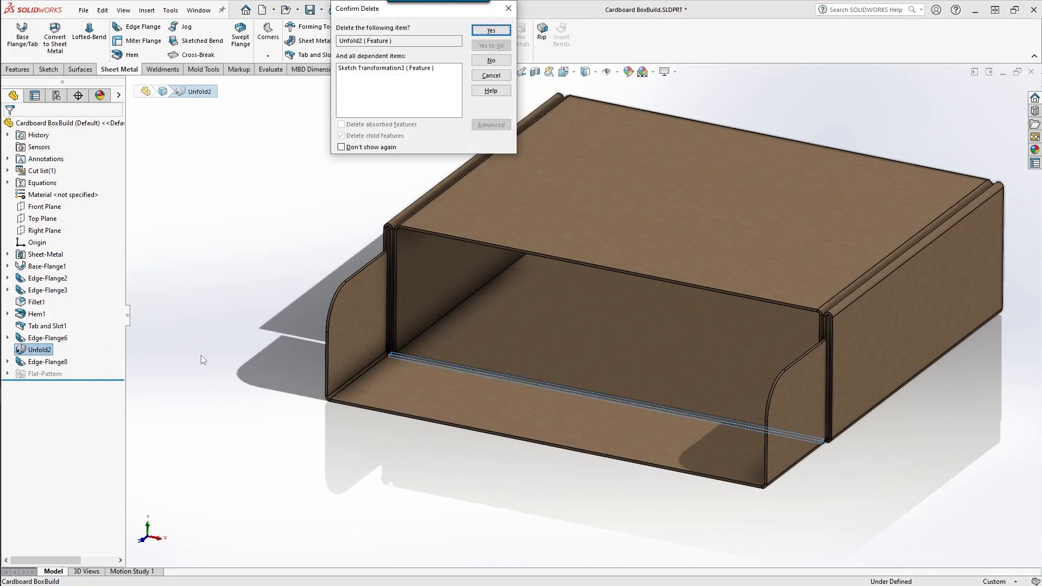
key(Return)
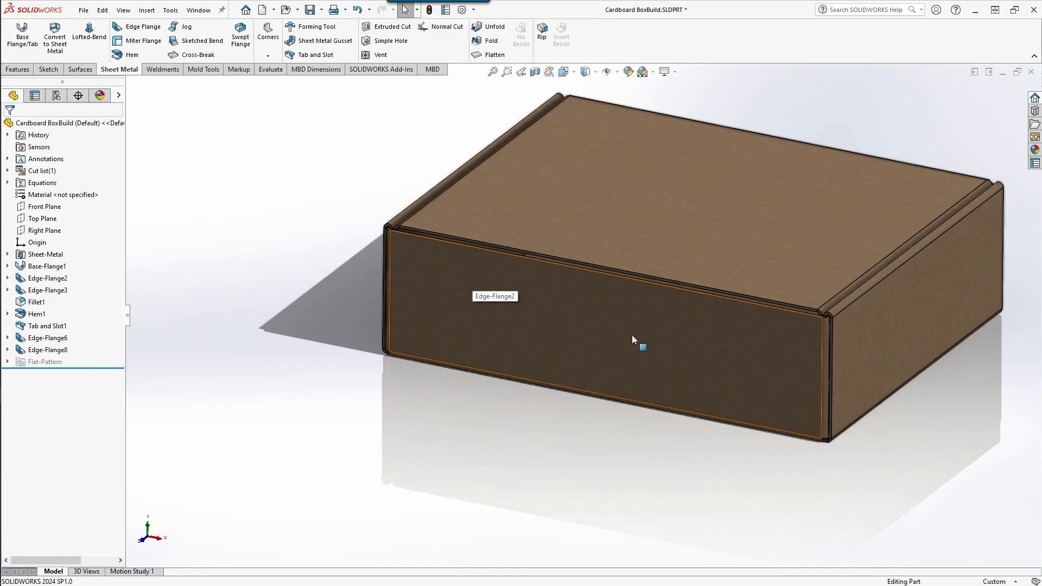
Start a downward edge flange on the lid's front long edge, using a custom bend radius of 0.06 in.
key(ctrl+7)
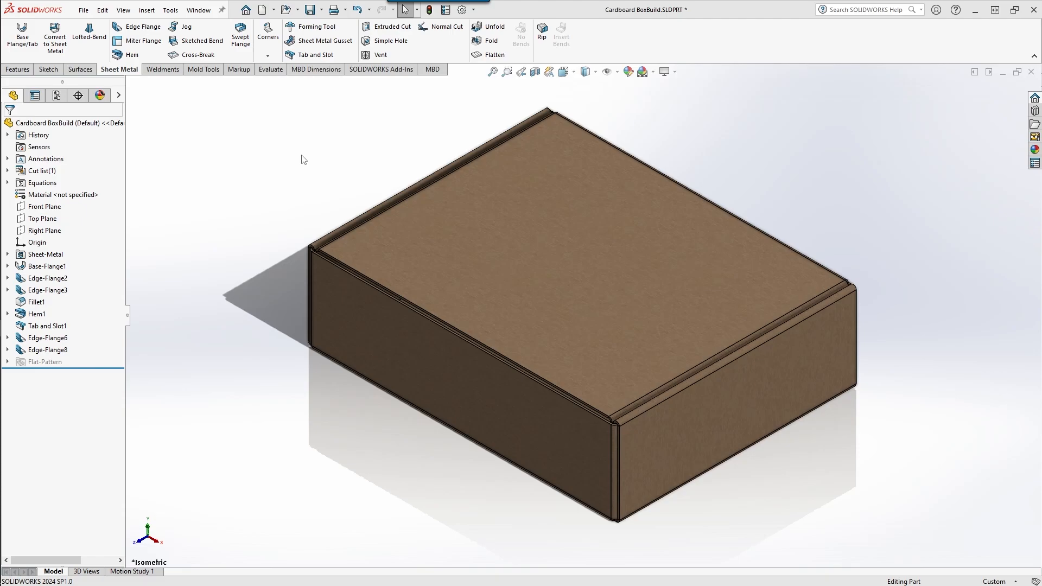
click(142, 28)
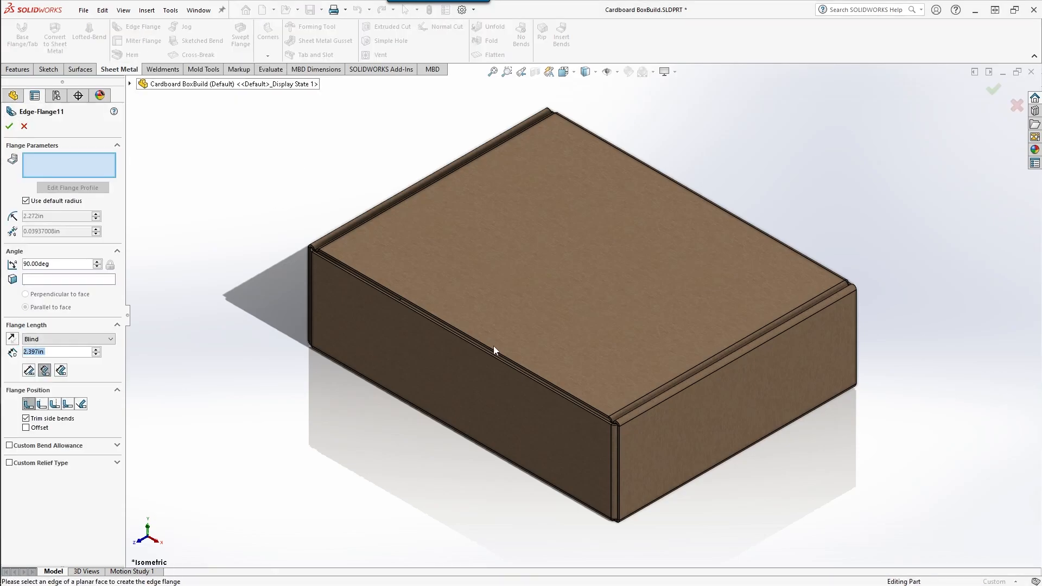
click(506, 357)
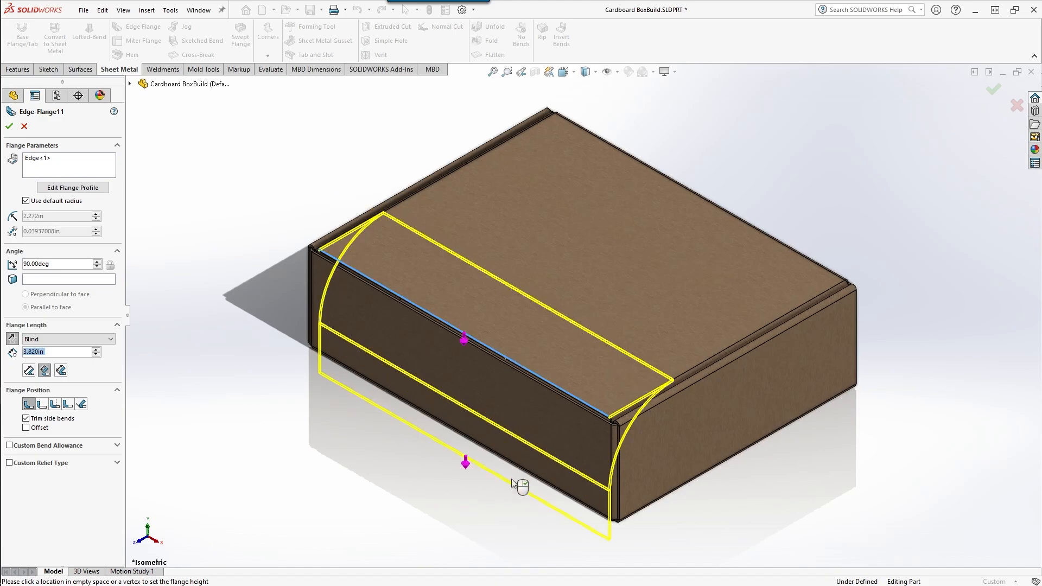
click(45, 204)
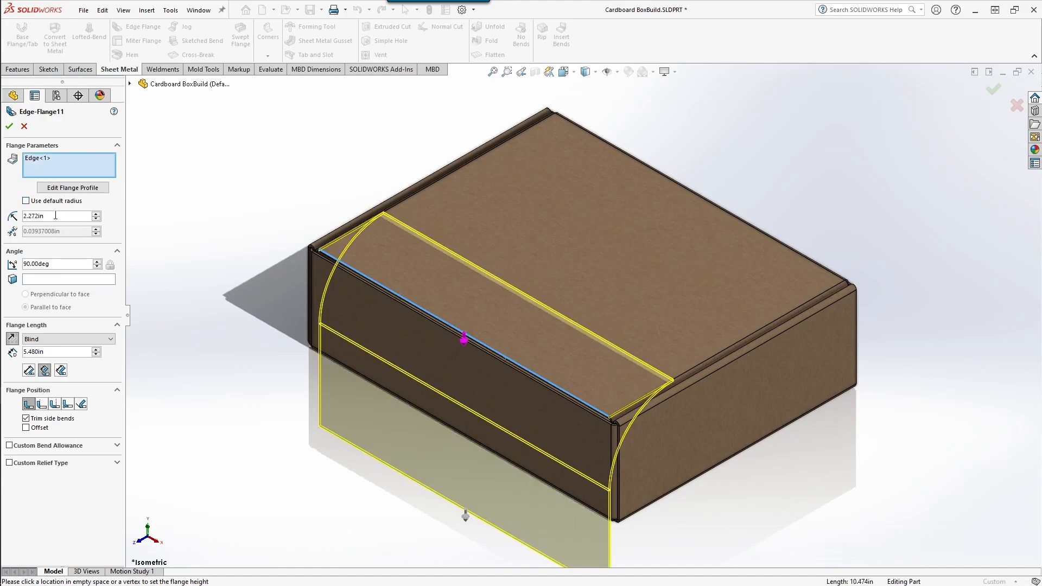
double_click(55, 216)
text(0.06)
key(Return)
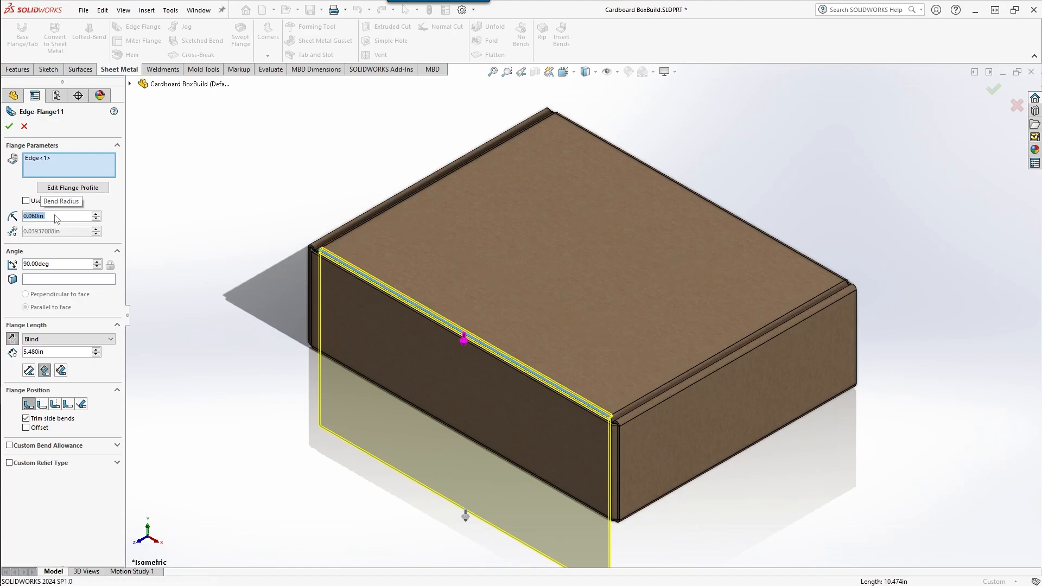
Set the front flange's length to Up To Vertex, ending at the inner floor corner beside the front long wall.
click(111, 339)
click(54, 354)
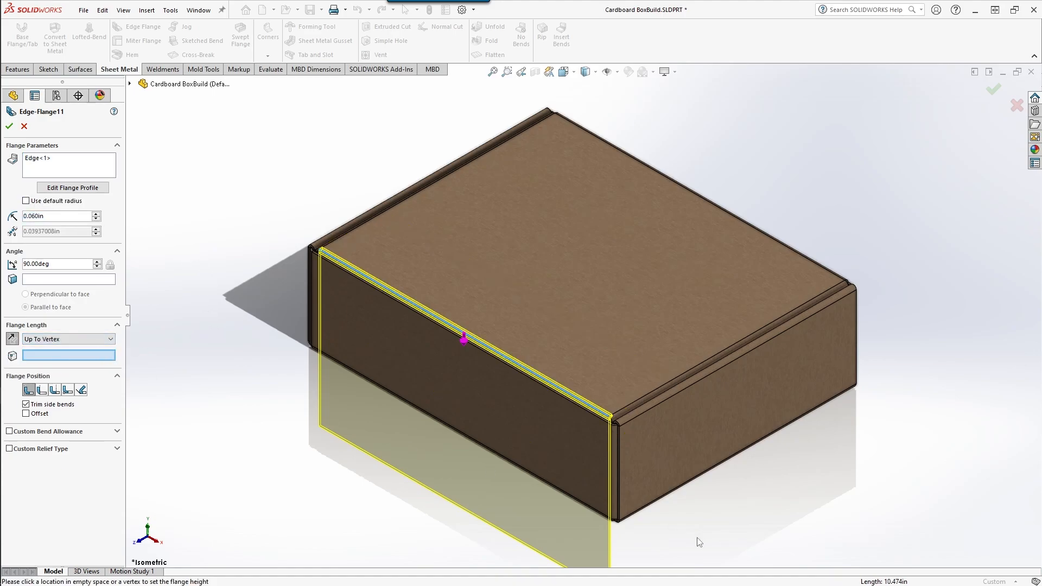
scroll(621, 522, down, 10)
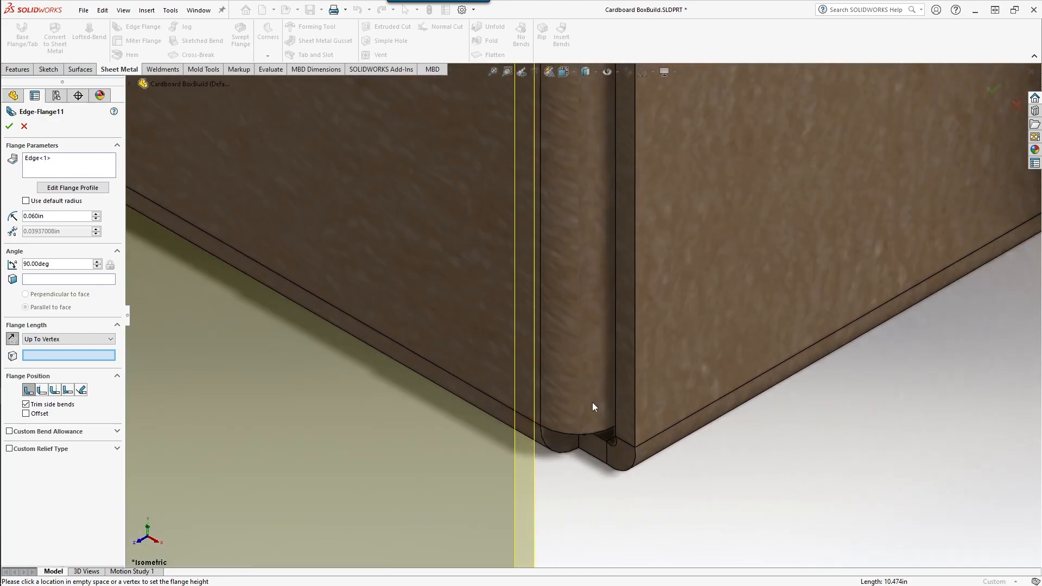
middle_drag(591, 402, 581, 481)
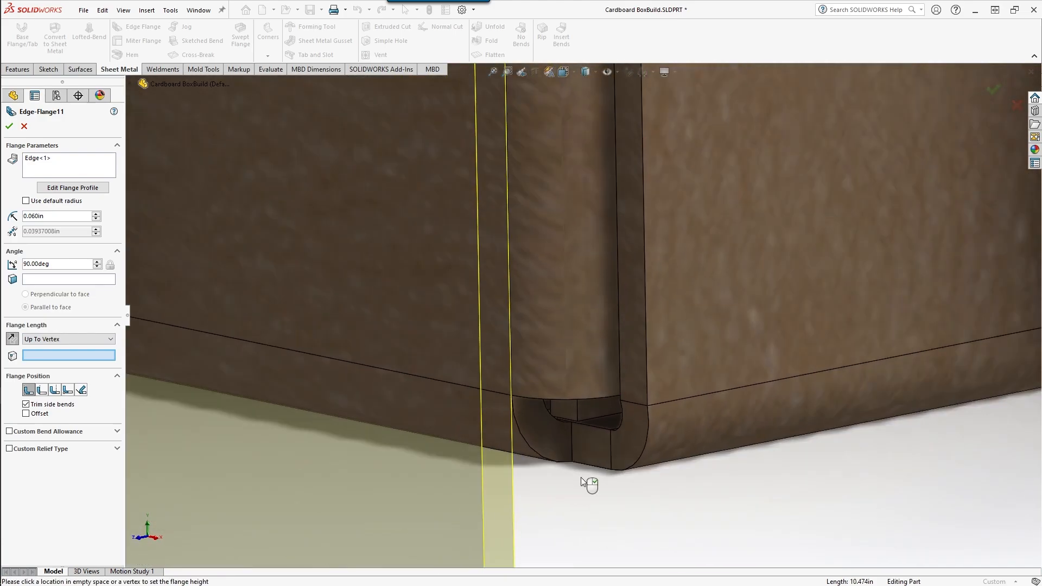
scroll(580, 483, down, 5)
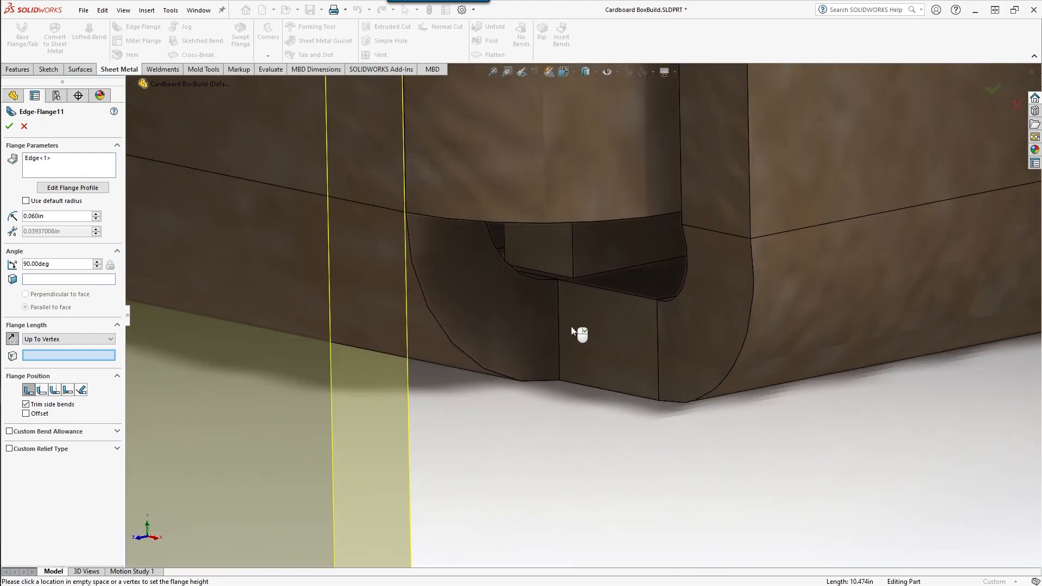
click(572, 278)
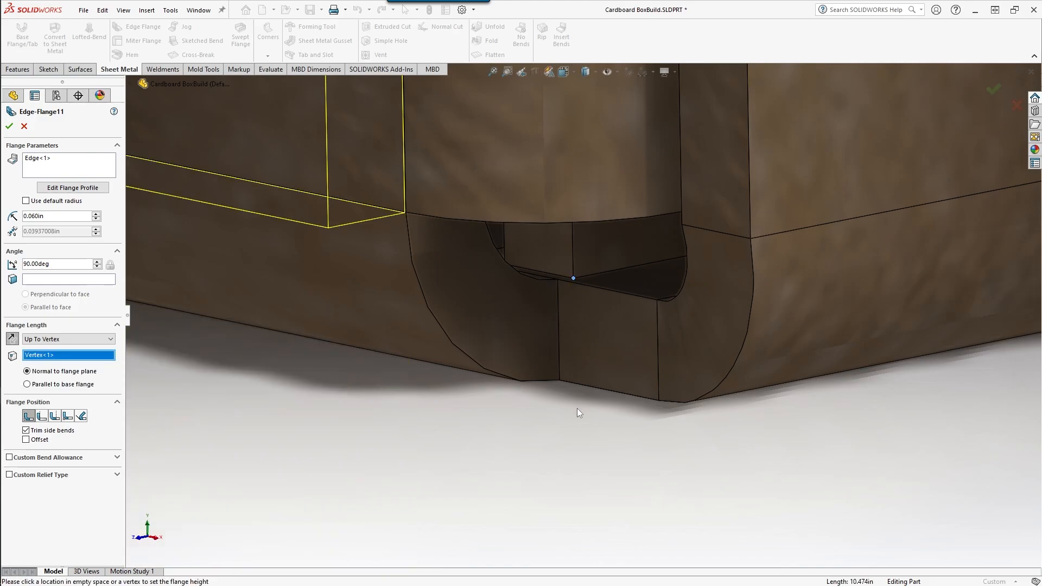
Check the front flange preview against the box's lower corner and front wall, and finish the edge flange.
scroll(578, 408, up, 3)
middle_drag(539, 303, 527, 284)
scroll(551, 292, down, 5)
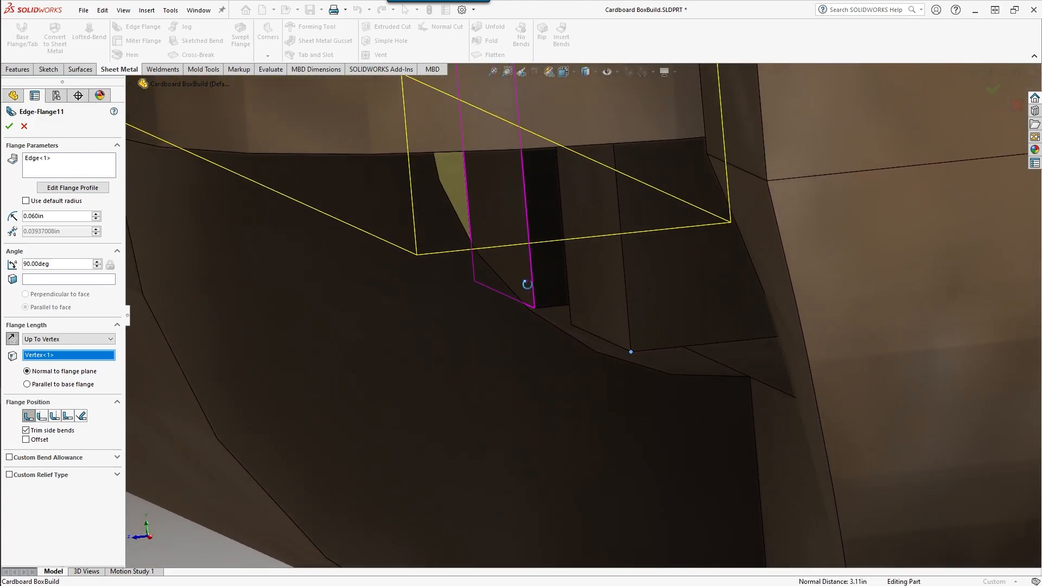
scroll(581, 370, up, 5)
scroll(581, 373, up, 8)
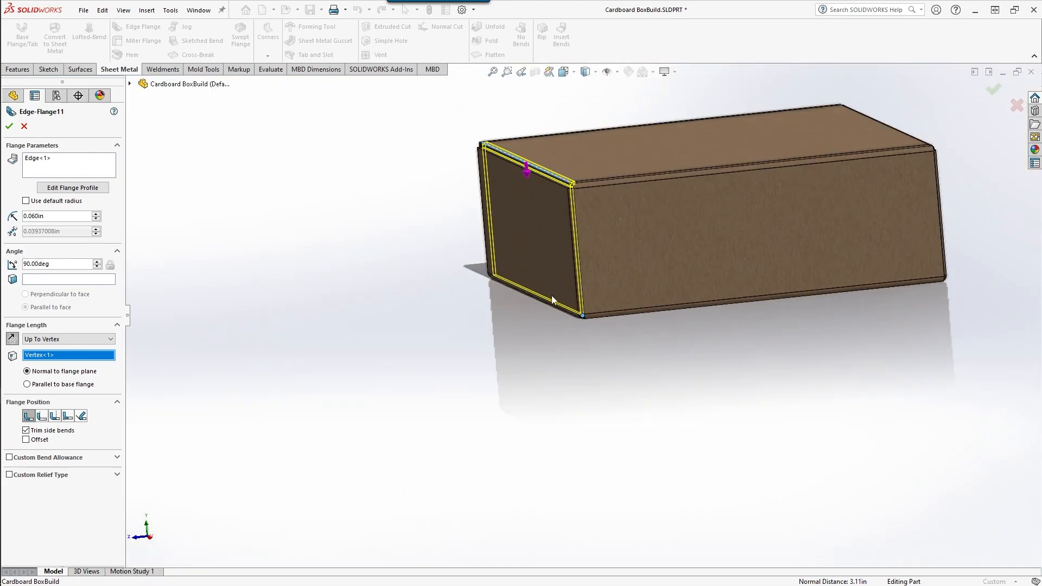
scroll(581, 167, down, 4)
scroll(582, 251, up, 8)
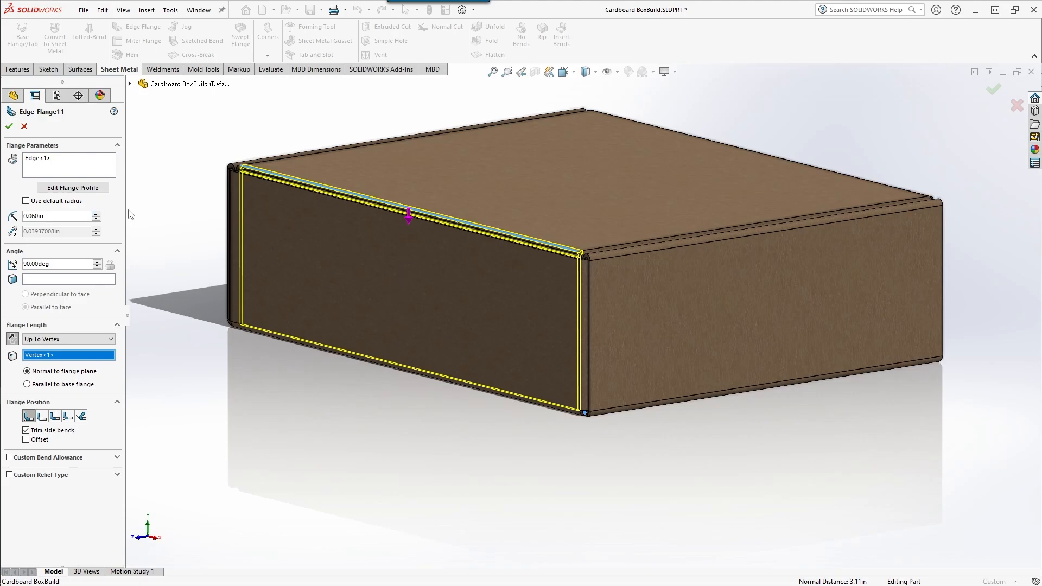
click(8, 126)
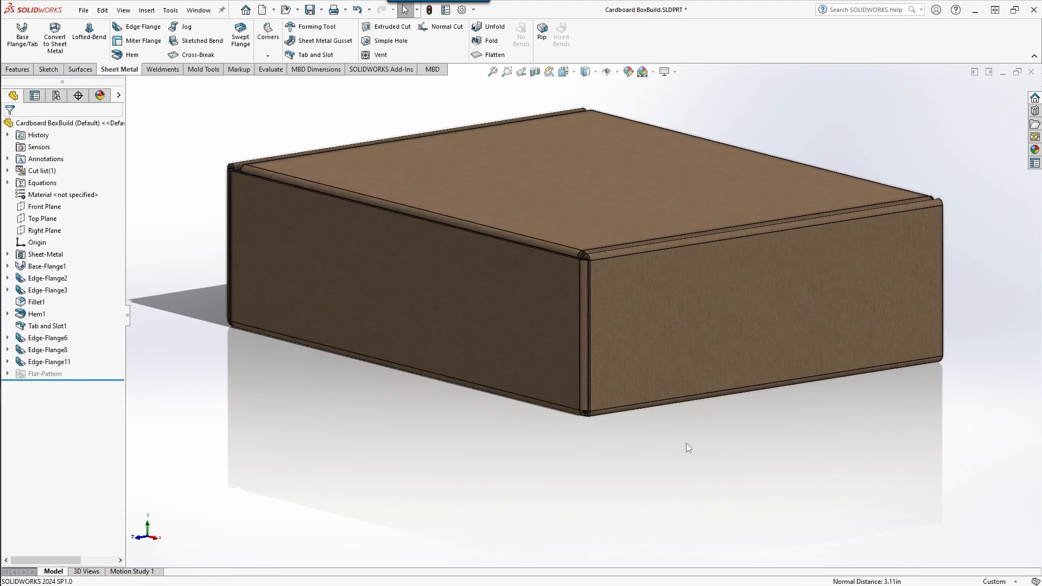
Edit the lid's front flange, try the Bend Outside position, and apply Material Outside instead.
middle_drag(607, 271, 398, 325)
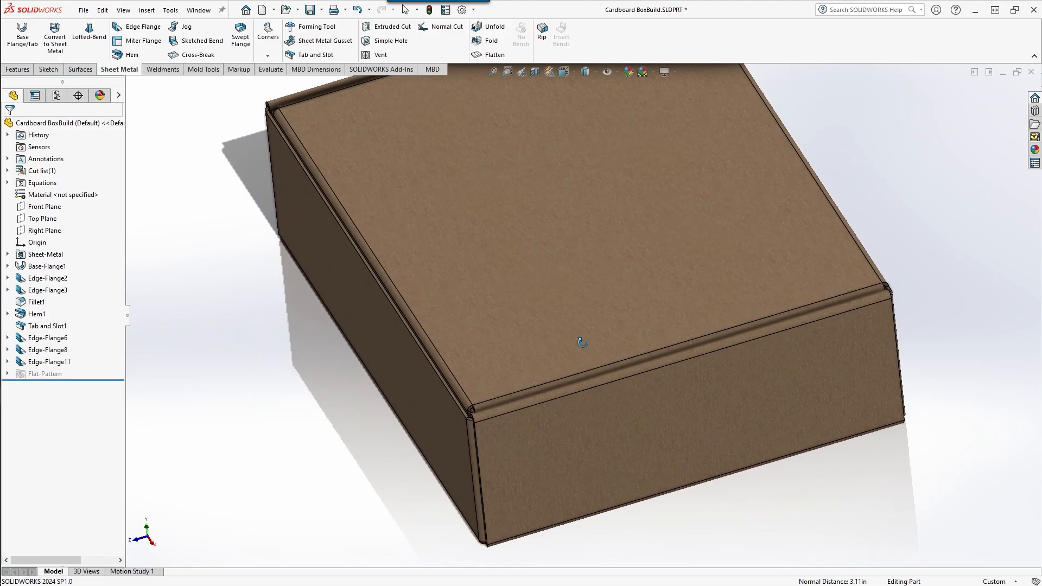
scroll(353, 217, down, 4)
middle_click(500, 366)
middle_drag(501, 365, 477, 296)
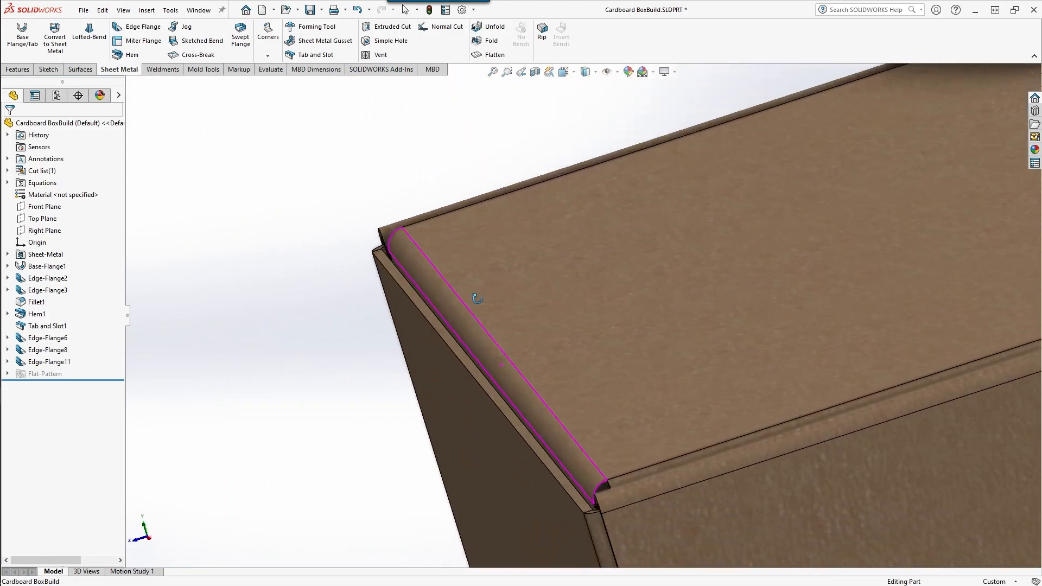
right_click(55, 363)
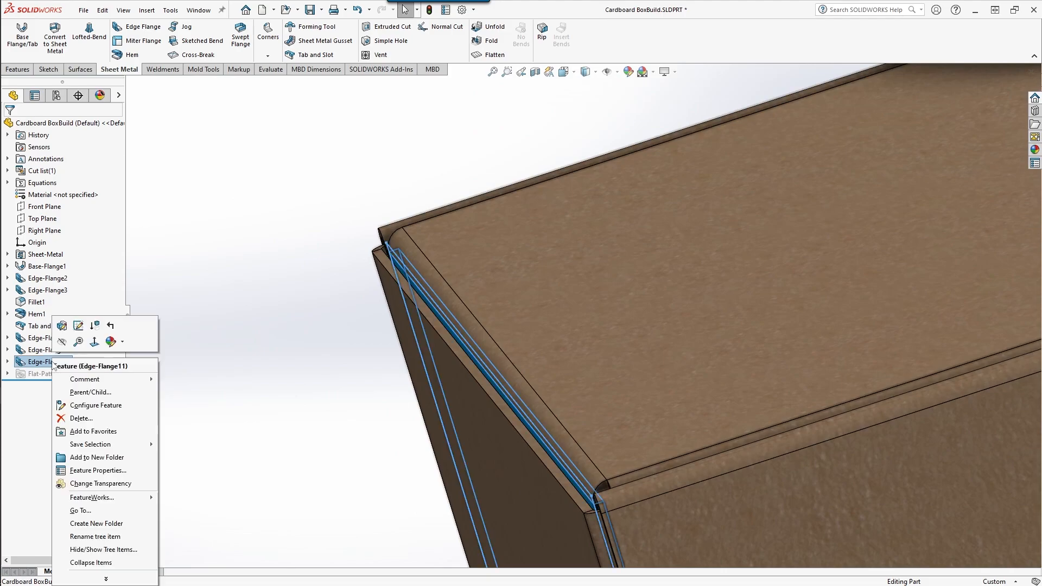
click(62, 325)
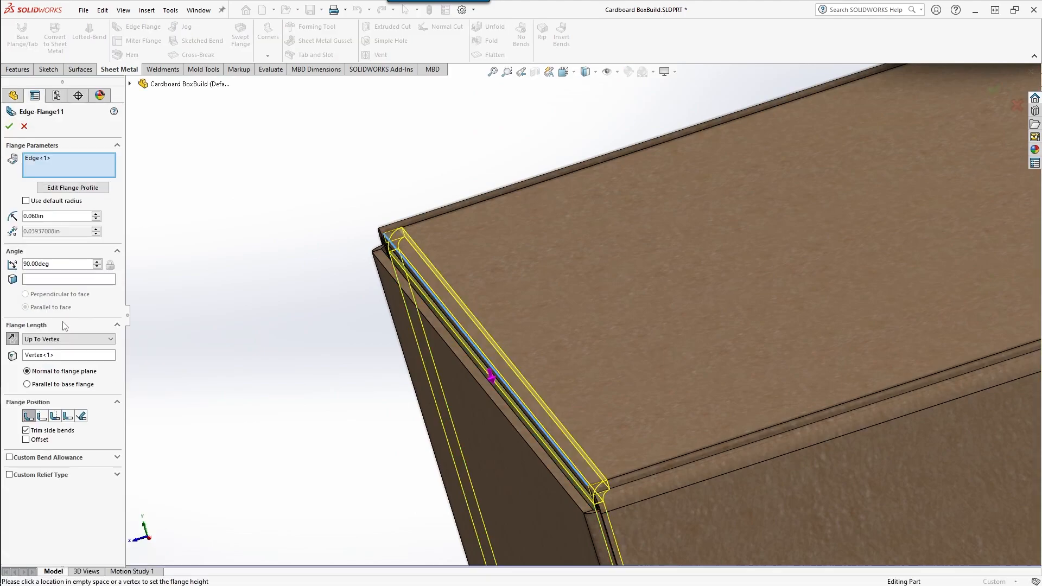
middle_drag(357, 365, 513, 389)
scroll(422, 219, down, 5)
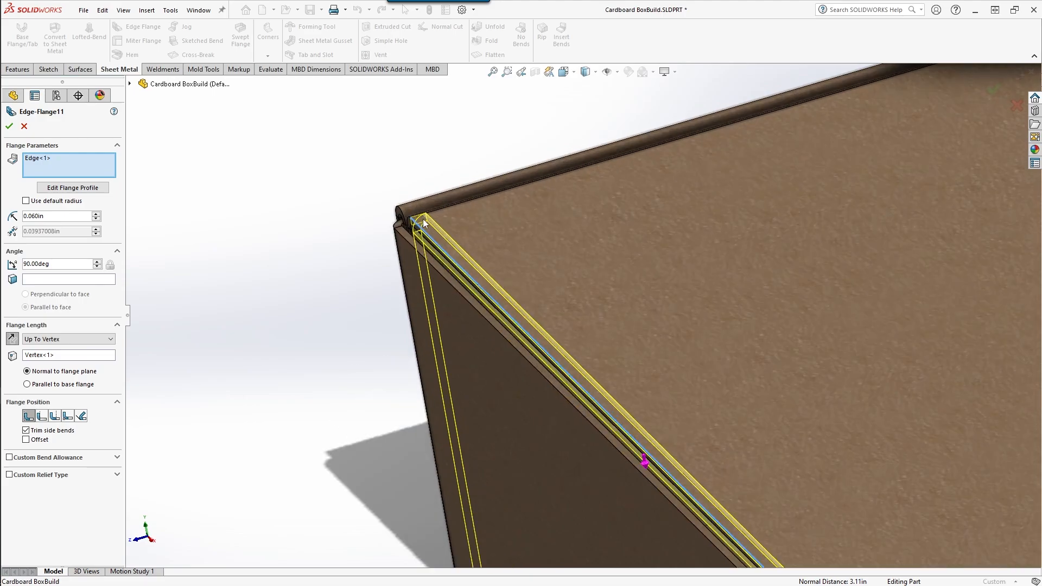
scroll(498, 250, down, 3)
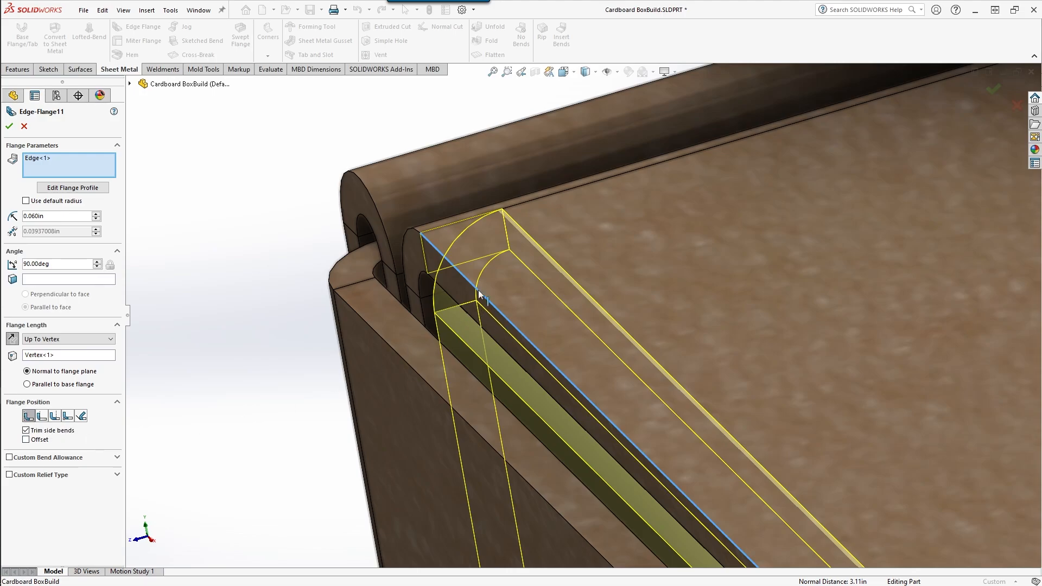
middle_drag(477, 290, 448, 307)
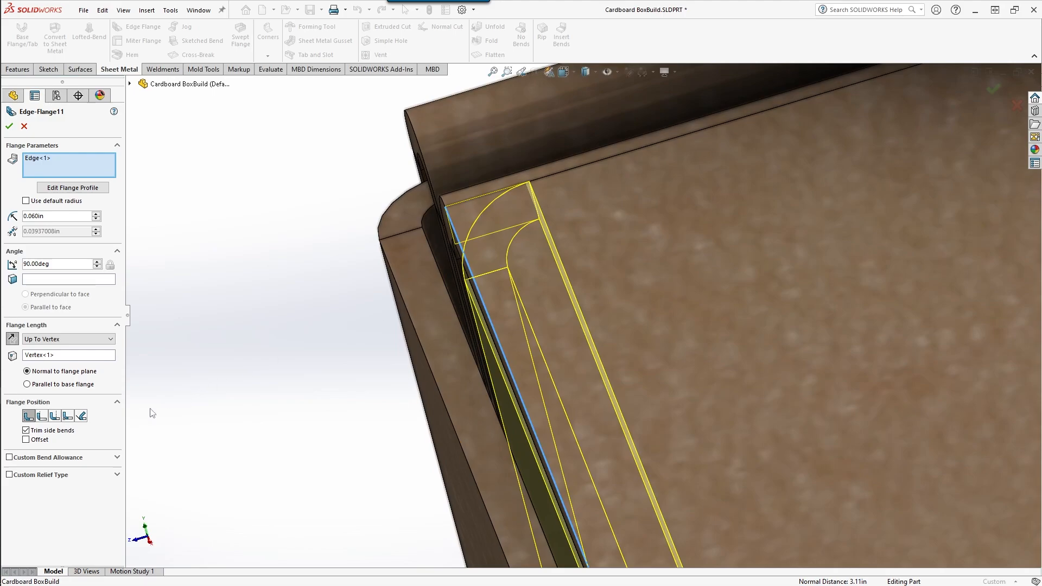
click(42, 416)
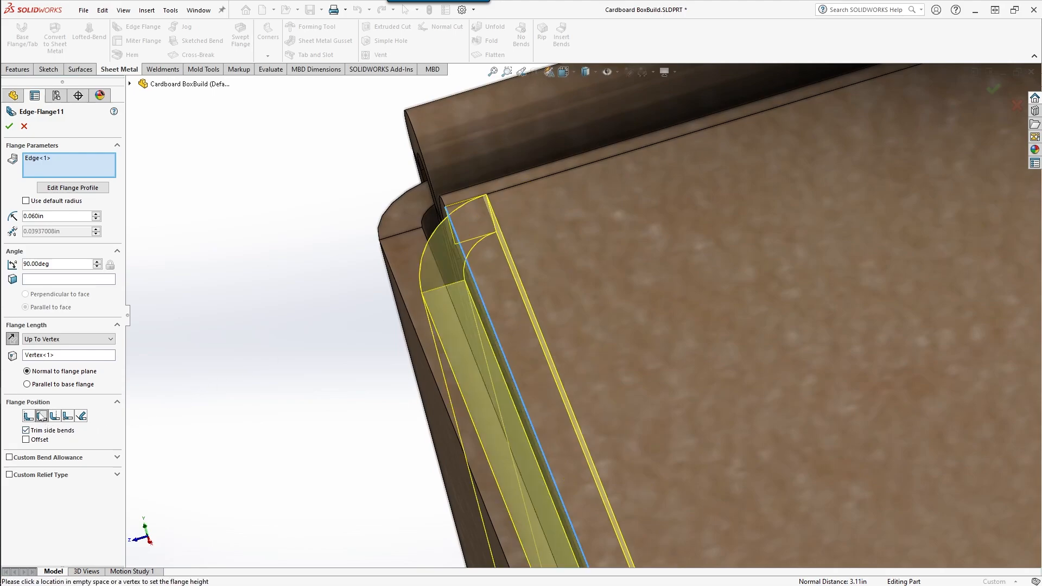
click(55, 417)
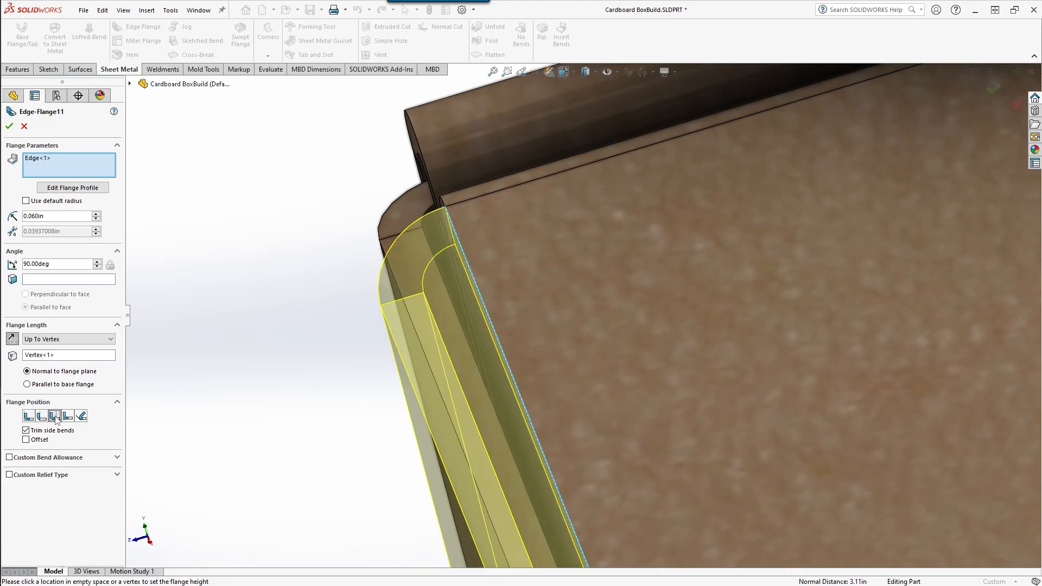
click(42, 417)
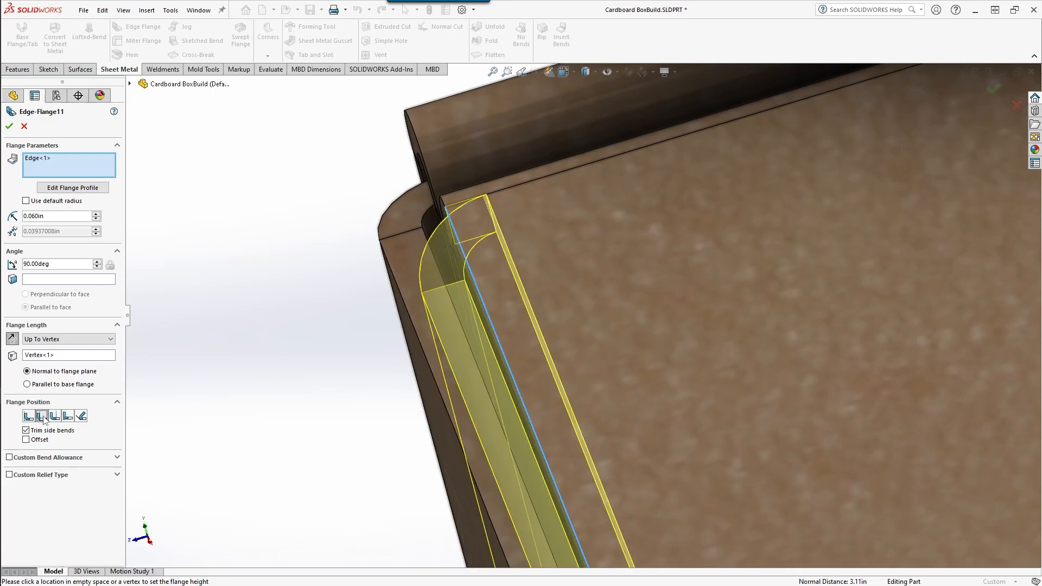
click(9, 127)
middle_drag(254, 318, 334, 345)
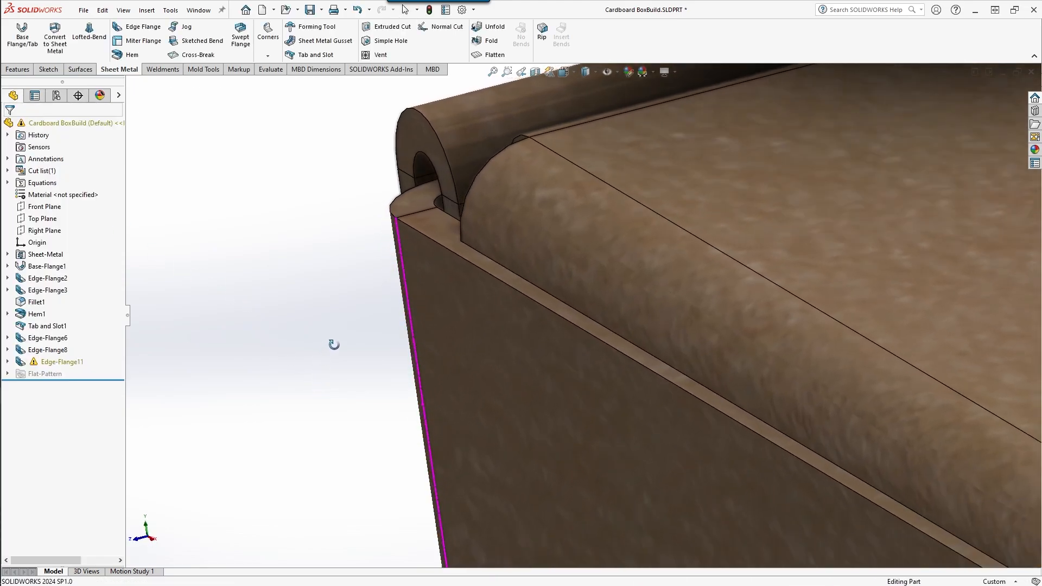
Edit the lid's front flange again, return its position to Material Inside, and show the box in isometric view.
mouse_move(69, 362)
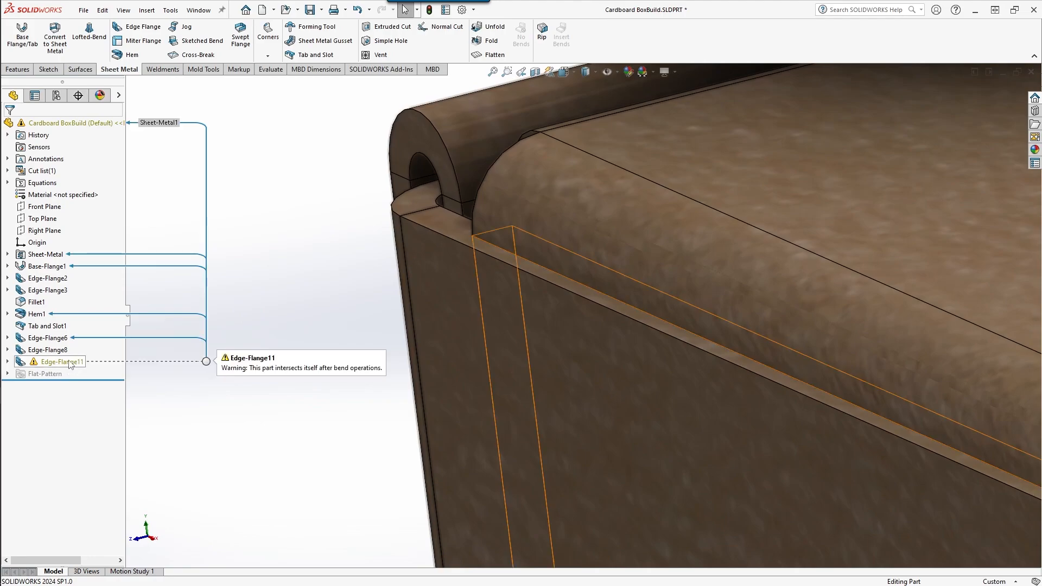
right_click(70, 362)
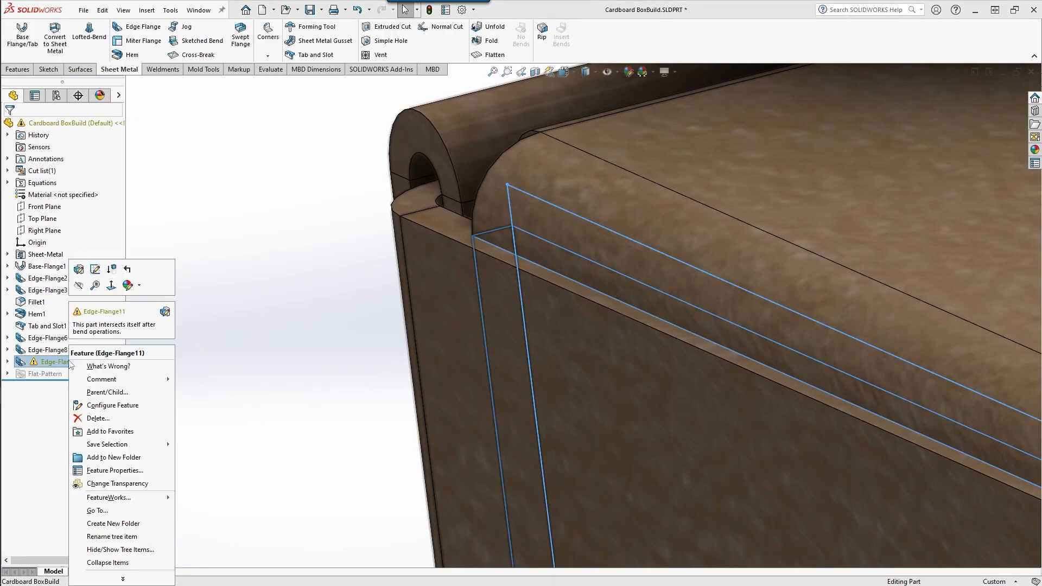
click(78, 267)
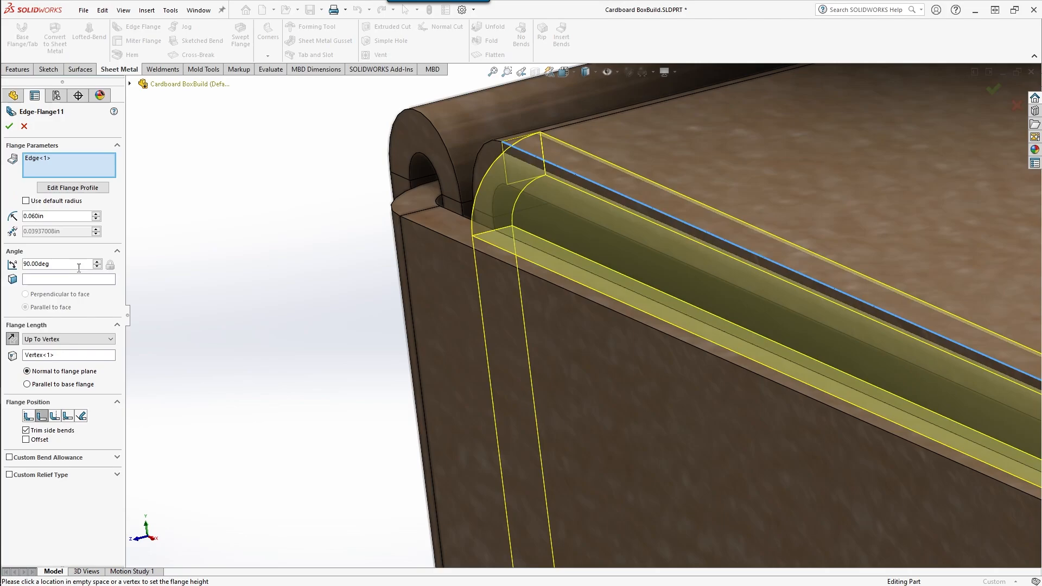
click(9, 126)
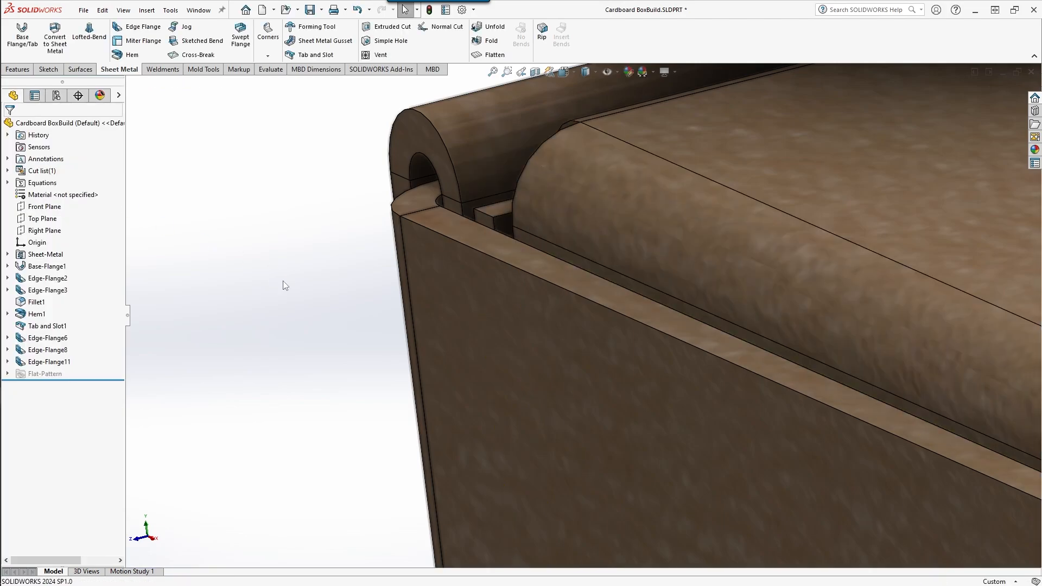
key(ctrl+7)
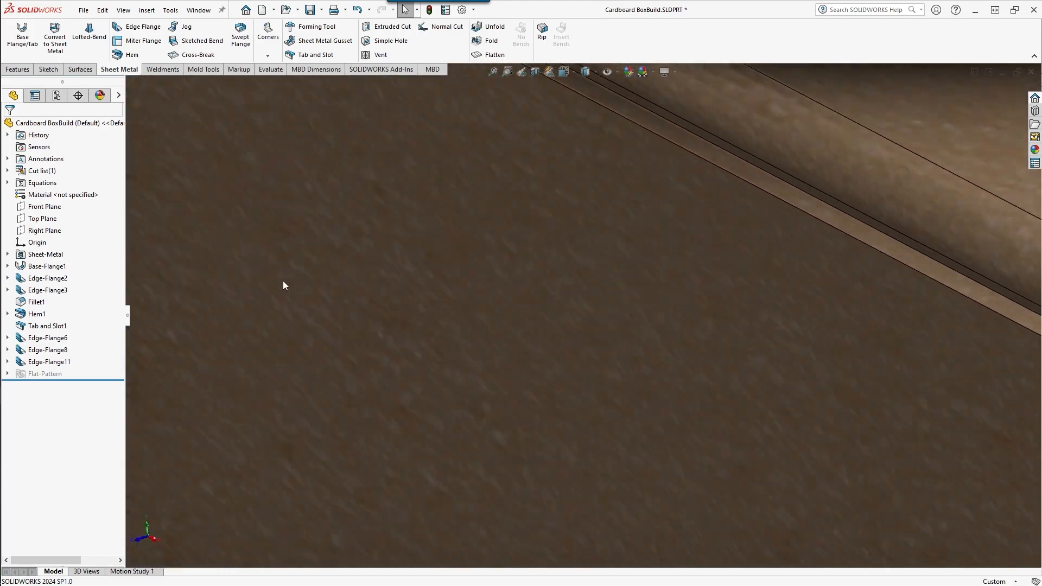